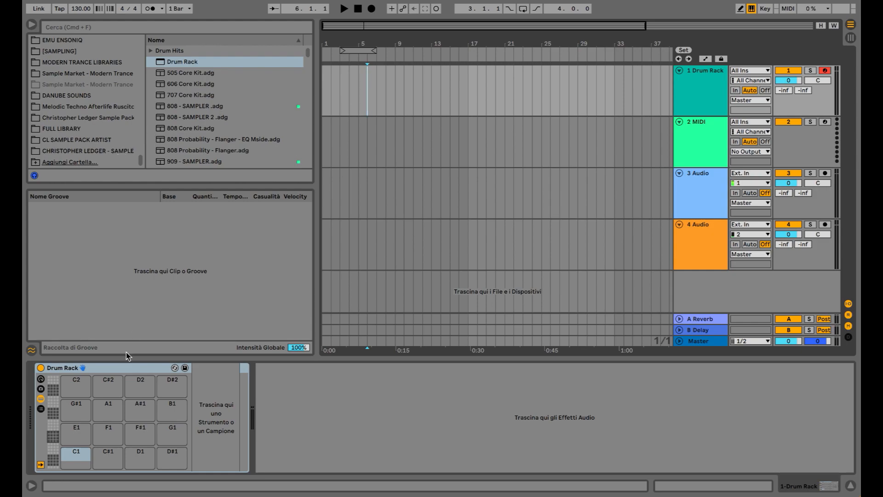
Load a Sampler instrument onto each of the Drum Rack pads C1, C#1, D1 and D#1
click(117, 368)
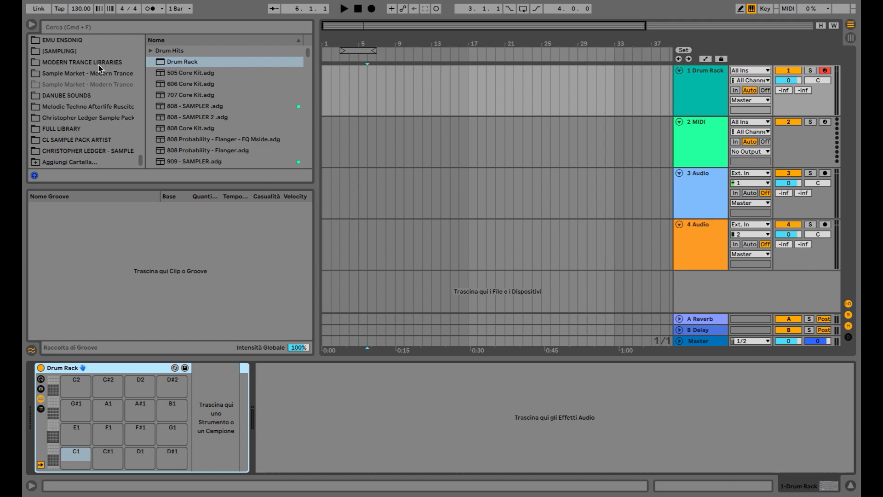
scroll(99, 67, up, 10)
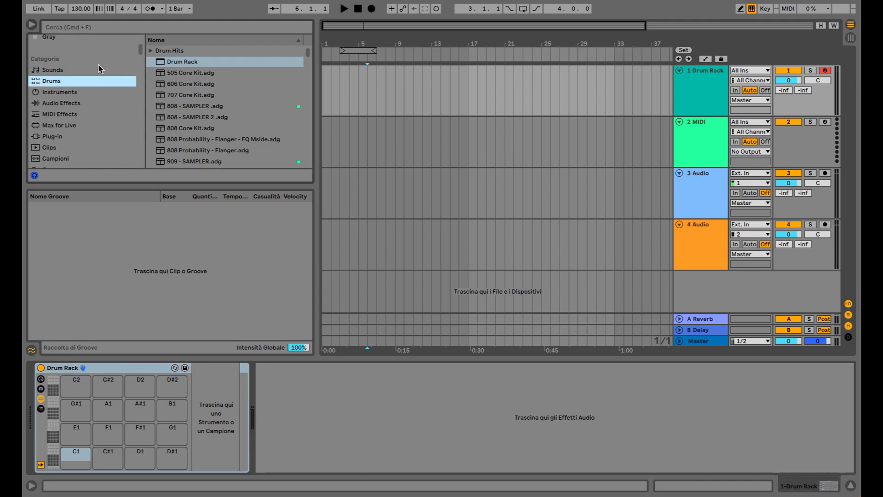
click(84, 94)
scroll(207, 135, down, 5)
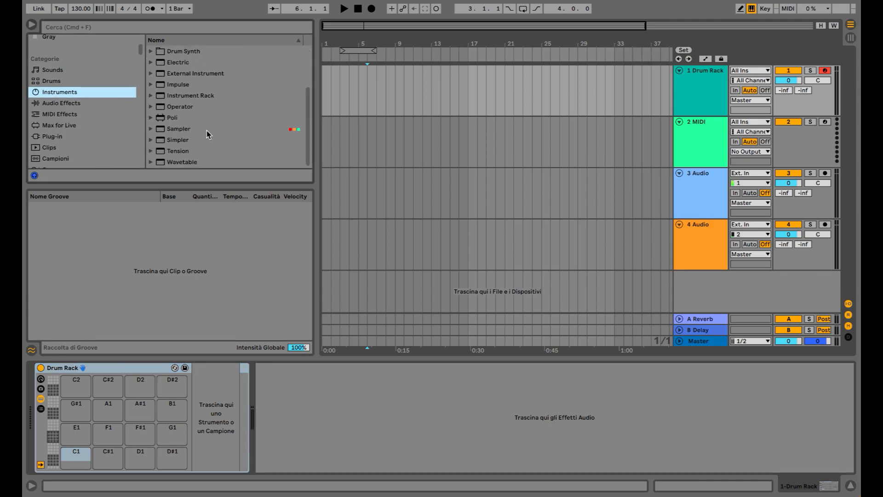
drag(187, 130, 171, 454)
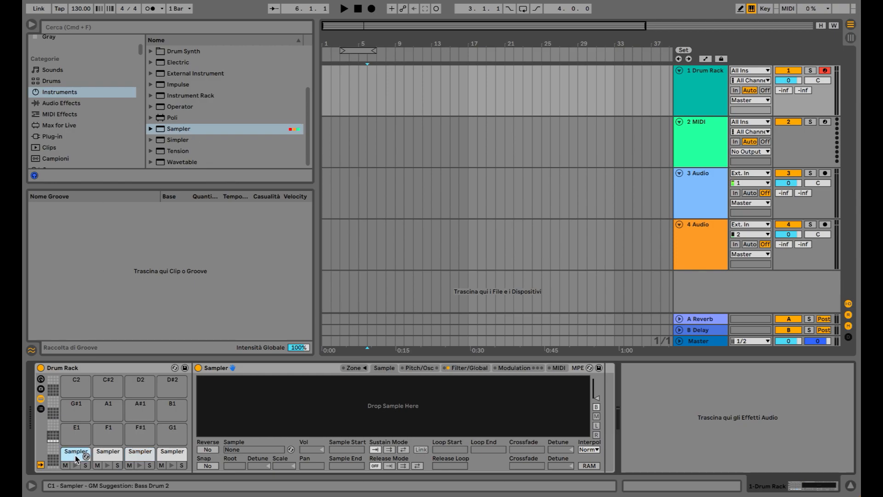
Rename the four Sampler pads KICK, SNARE, HIHAT and PERC, from C1 up to D#1
key(super+r)
text(K)
click(108, 456)
key(super+r)
text(SNARE)
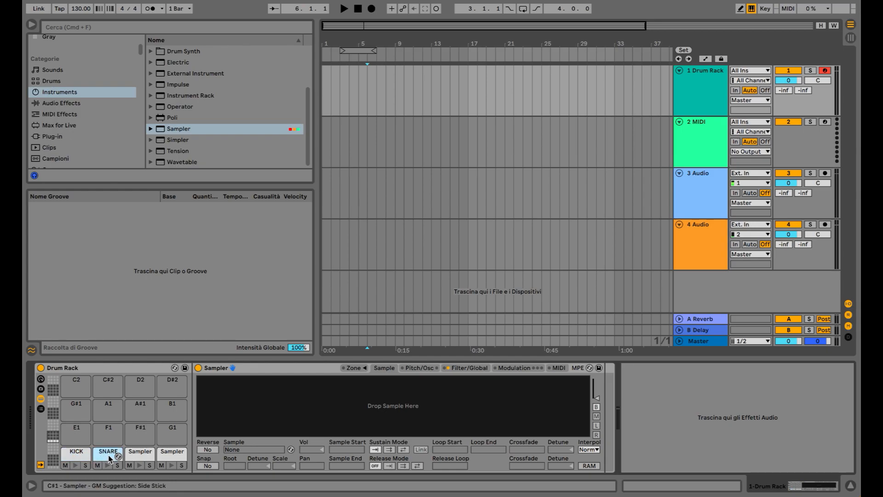
key(super+r)
text(H)
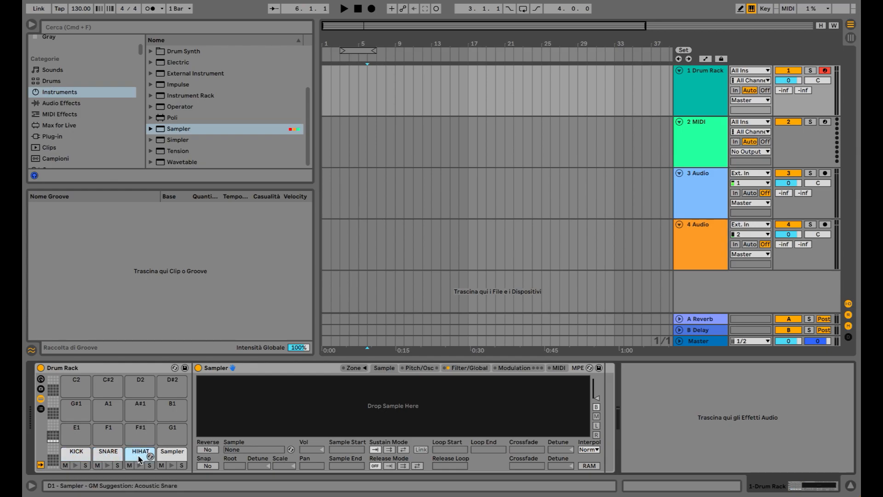
click(164, 458)
key(super+r)
text(P)
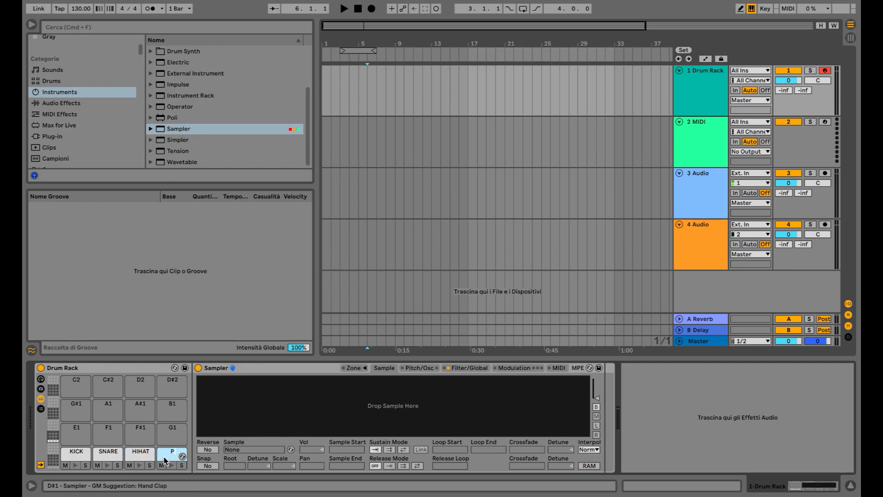
Copy the D#1 Sampler onto pad E1 and rename the copy FX
drag(167, 459, 72, 433)
key(super+r)
text(FX)
key(Return)
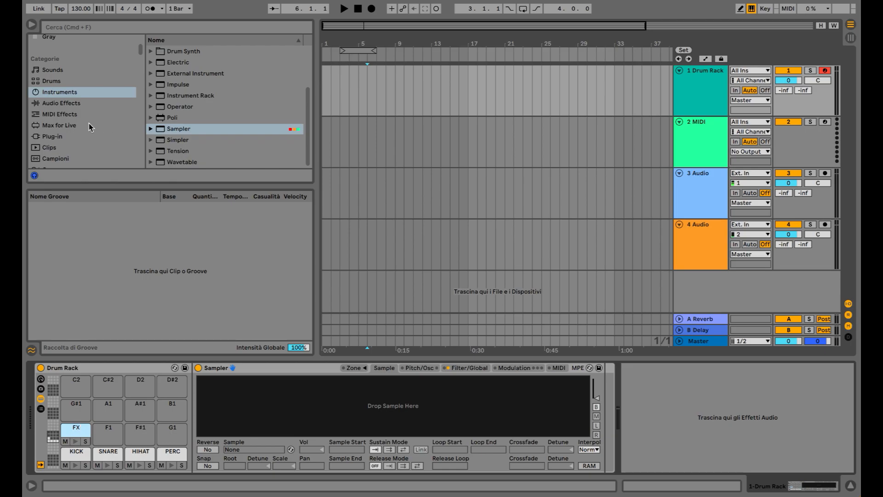
Browse to the CHRISTOPHER LEDGER - SAMPLE pack and collapse the Percs folder inside One Shot
scroll(91, 127, down, 10)
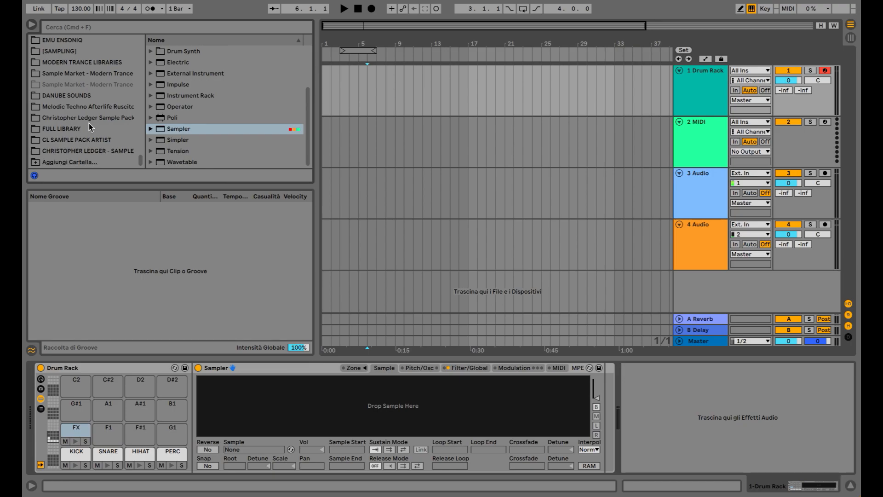
click(91, 151)
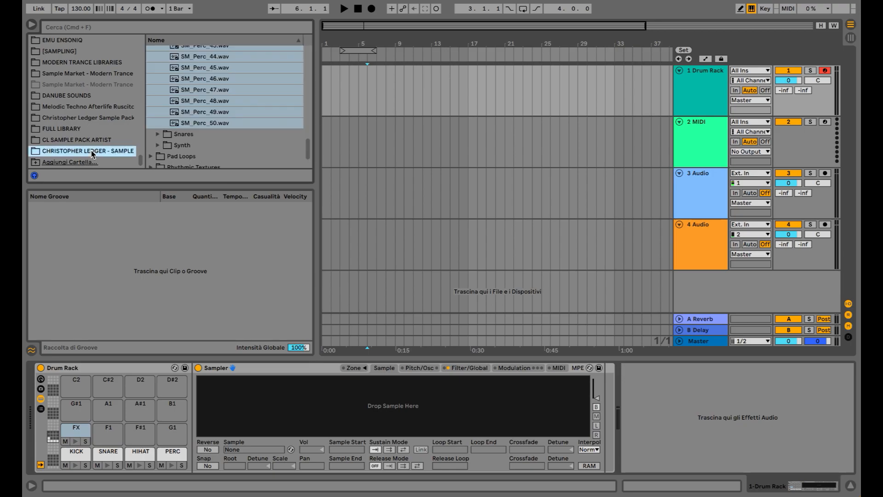
click(198, 125)
scroll(198, 126, up, 5)
scroll(198, 128, up, 10)
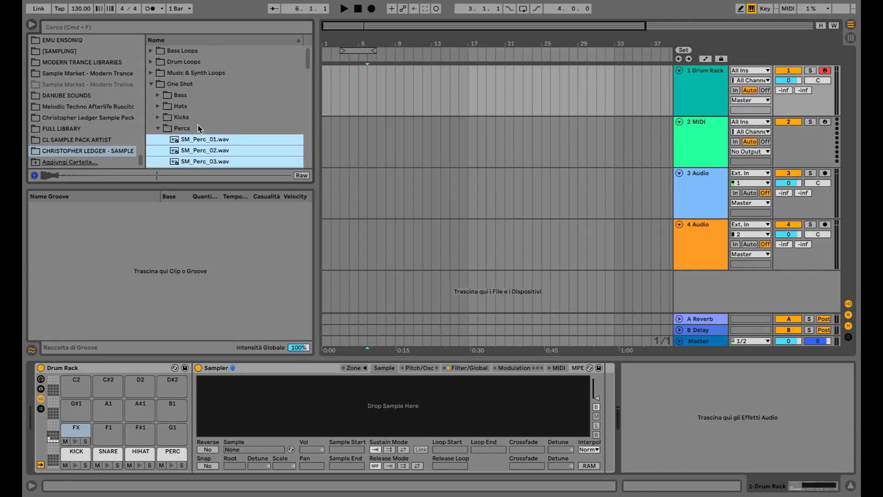
click(199, 128)
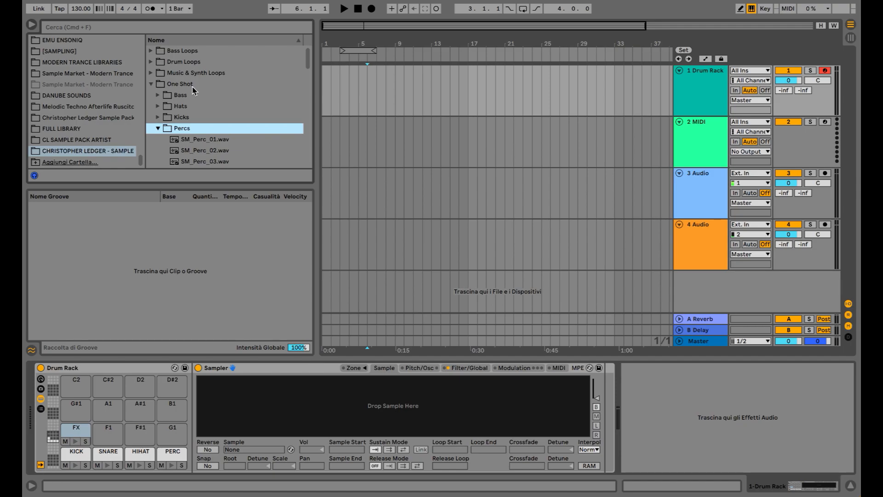
click(158, 127)
Load all kick samples, SM_Kick_01 to SM_Kick_26, from the Kicks folder into the KICK pad's Sampler
click(158, 117)
click(192, 128)
scroll(192, 129, down, 10)
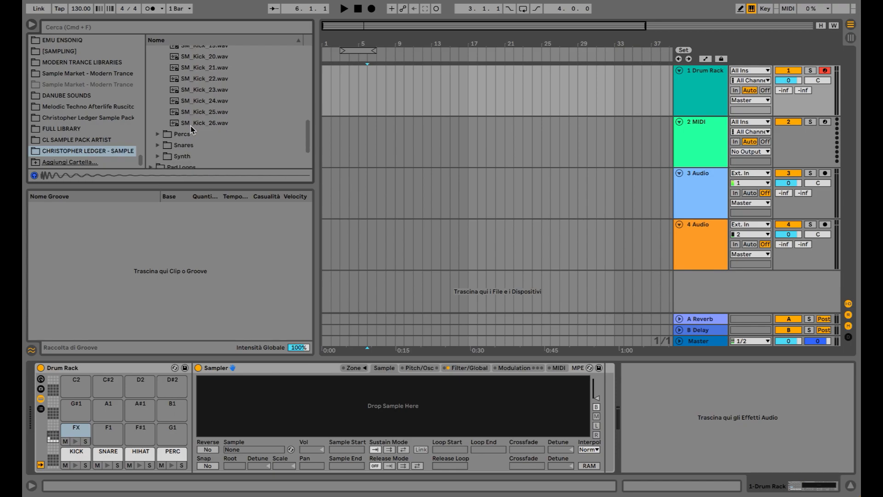
shift+click(191, 109)
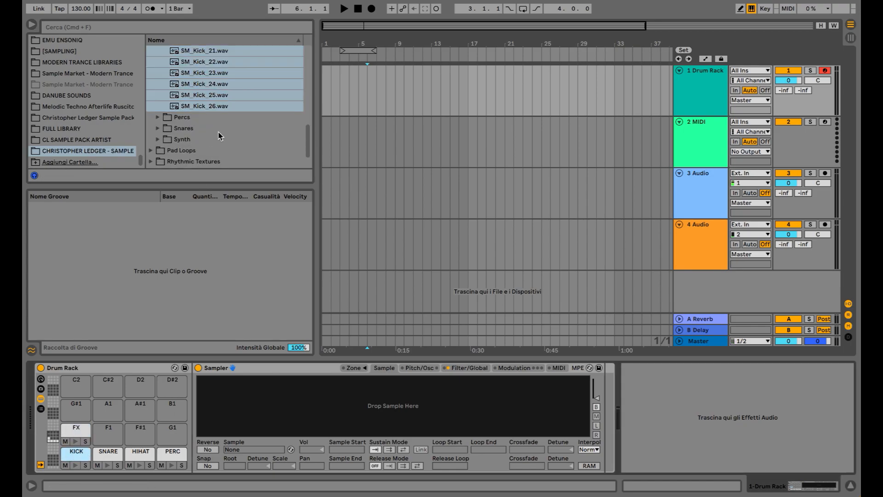
drag(205, 87, 295, 411)
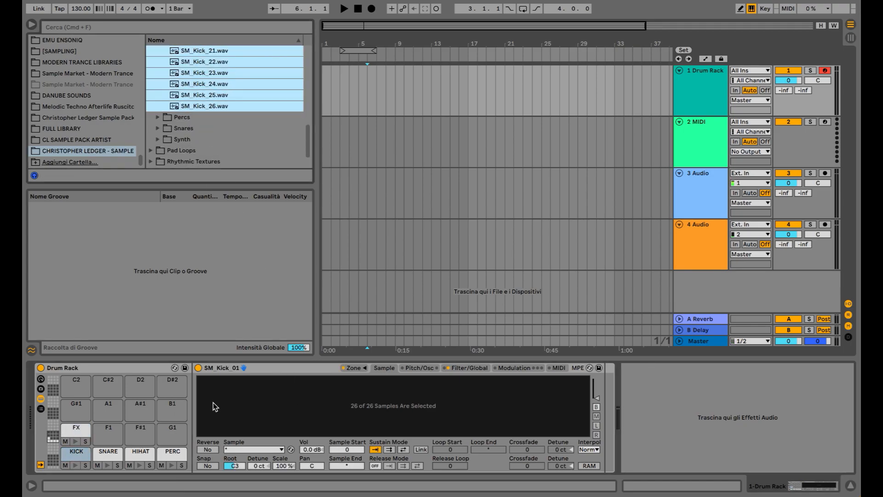
Load all snare samples, SM_Snare_01 to SM_Snare_22, from the Snares folder into the SNARE pad's Sampler
click(105, 455)
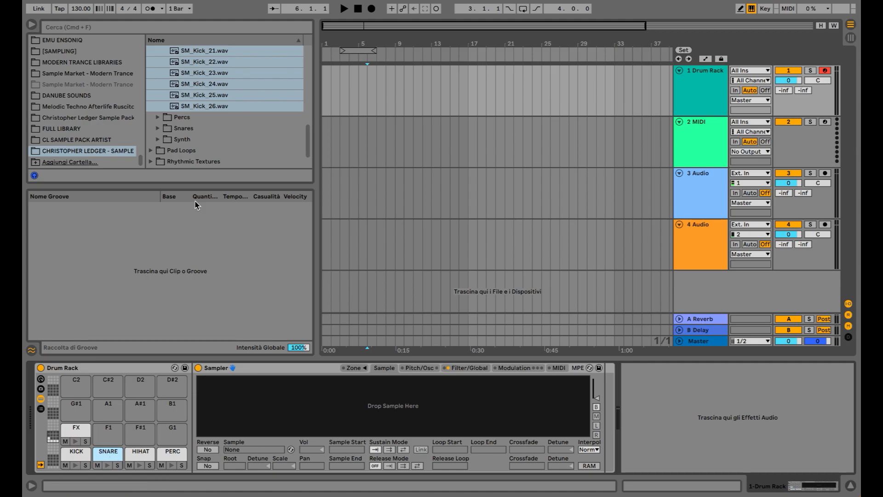
click(158, 128)
click(189, 104)
scroll(190, 103, down, 7)
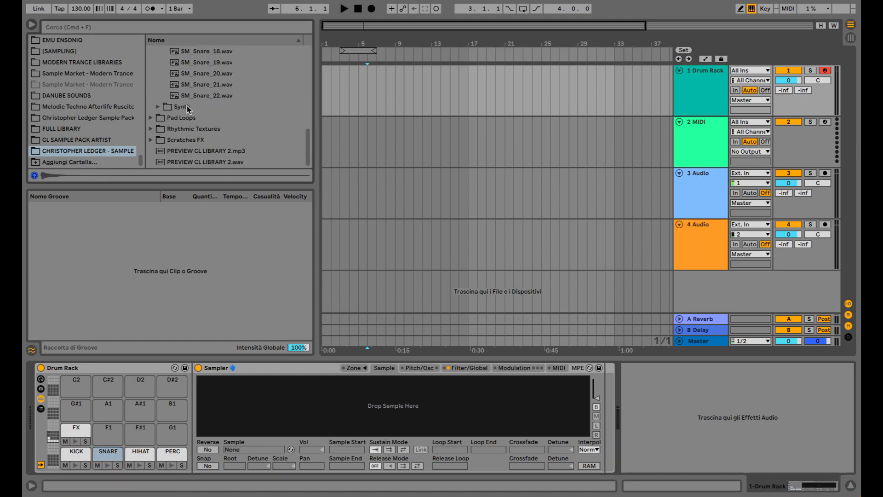
shift+click(191, 98)
drag(190, 97, 286, 415)
Load all 25 hat samples from the Hats folder, starting with SM_Hat_01, into the HIHAT pad's Sampler
click(147, 454)
scroll(199, 102, up, 7)
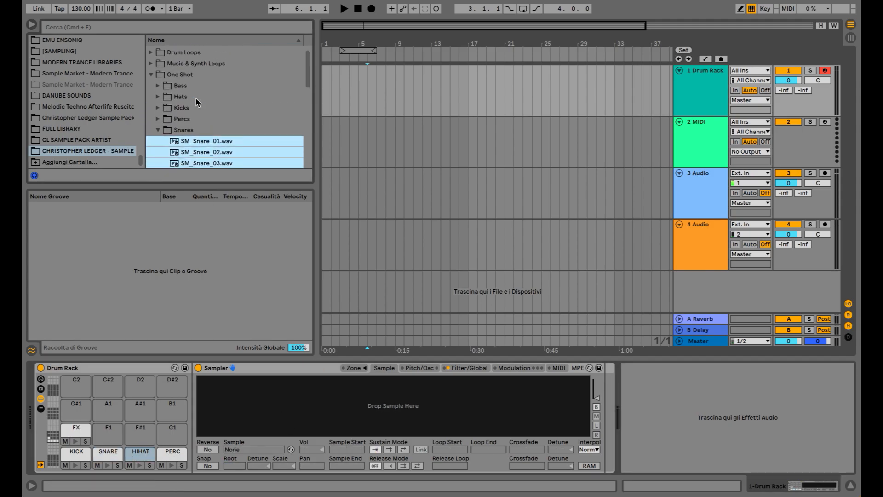
click(159, 107)
click(179, 117)
scroll(179, 114, down, 8)
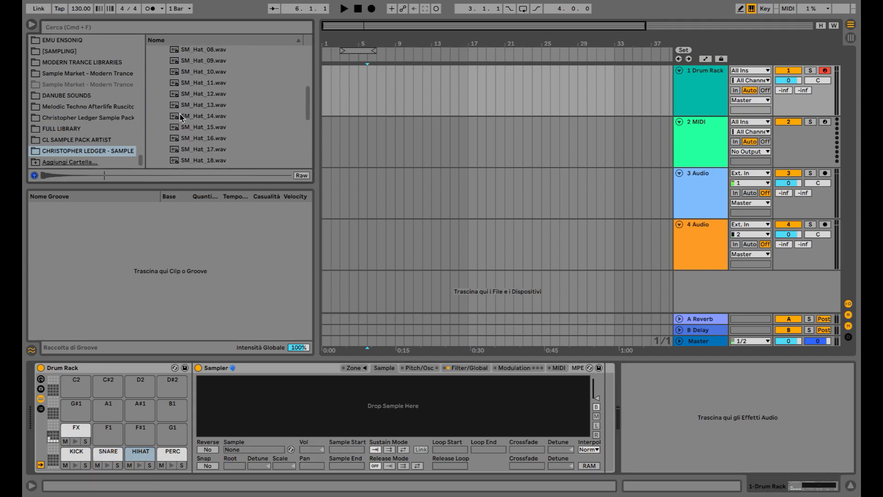
shift+click(193, 63)
drag(193, 63, 290, 398)
Load all percussion samples, SM_Perc_01 to SM_Perc_50, from the Percs folder into the PERC pad's Sampler
scroll(183, 135, up, 1)
click(167, 96)
click(176, 97)
scroll(193, 110, down, 15)
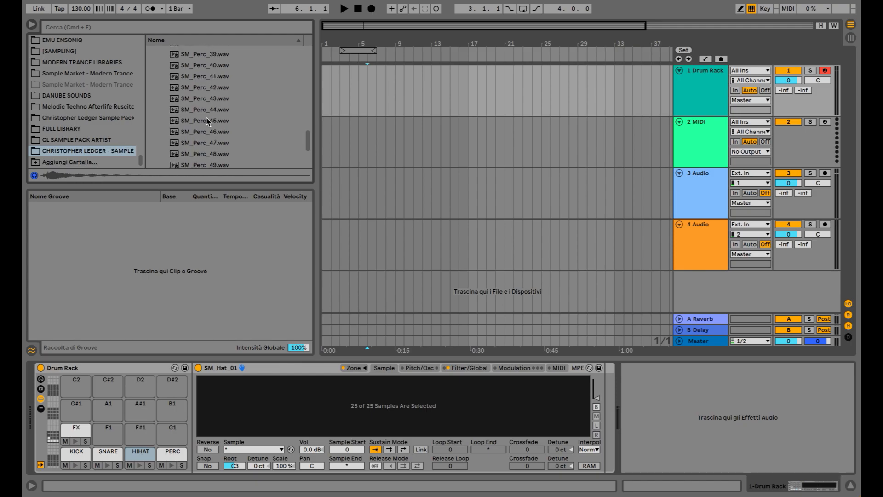
scroll(207, 121, up, 1)
shift+click(211, 95)
drag(211, 95, 345, 407)
click(171, 454)
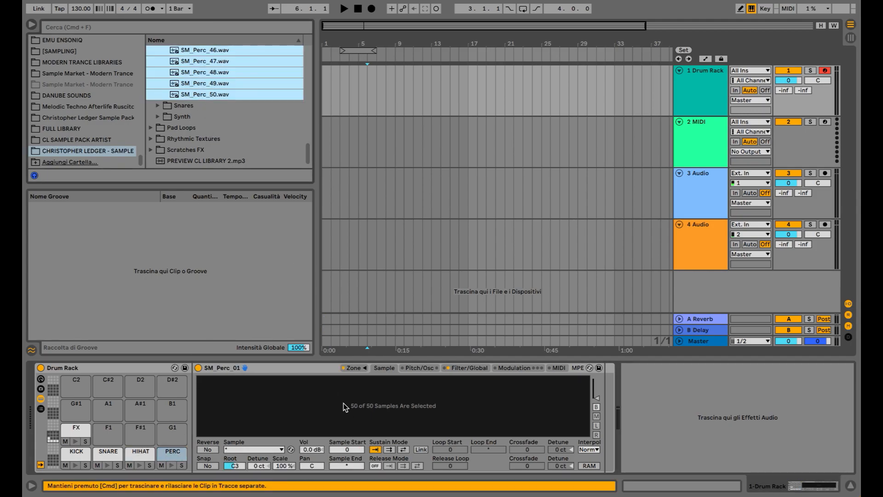
Distribute the velocity ranges of all kick samples evenly in the KICK Sampler's zone editor
click(86, 455)
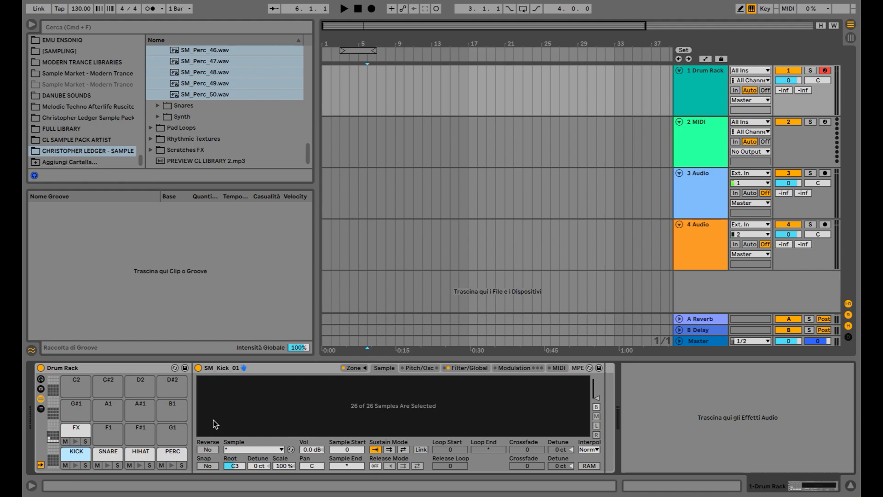
click(353, 369)
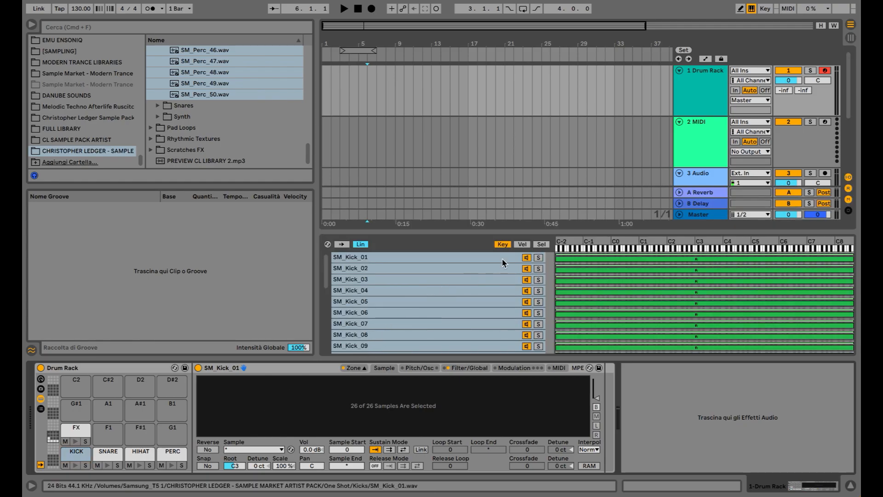
click(522, 244)
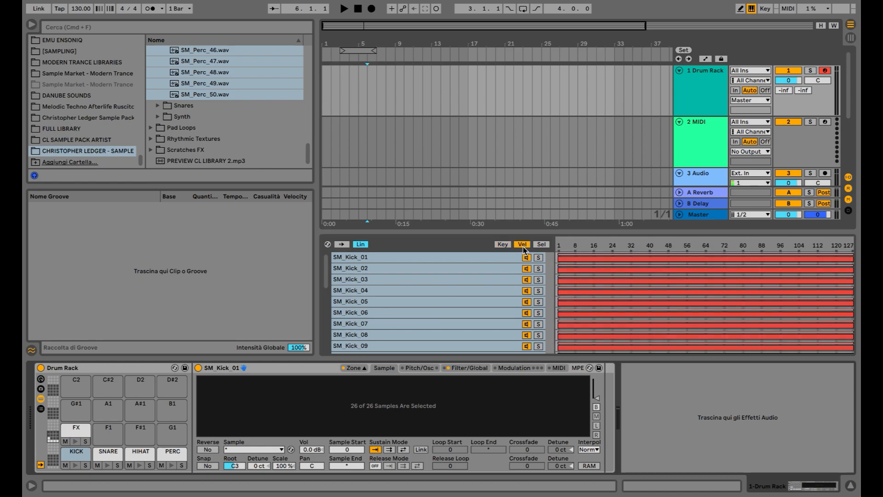
right_click(651, 284)
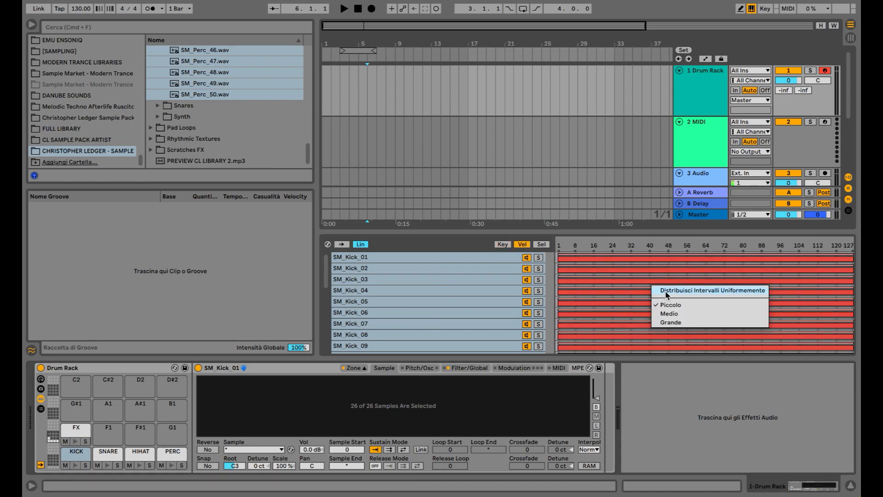
click(667, 291)
Insert a Velocity MIDI effect in front of the Drum Rack
scroll(96, 61, up, 10)
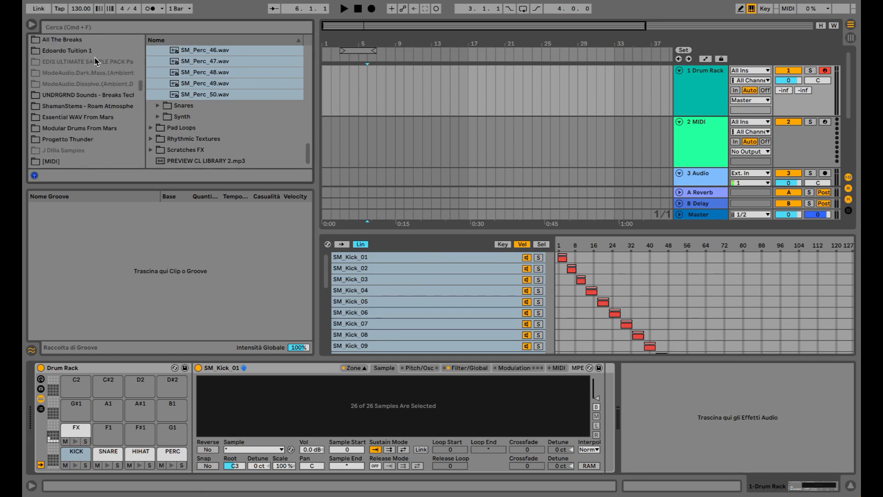
scroll(97, 61, down, 3)
click(92, 117)
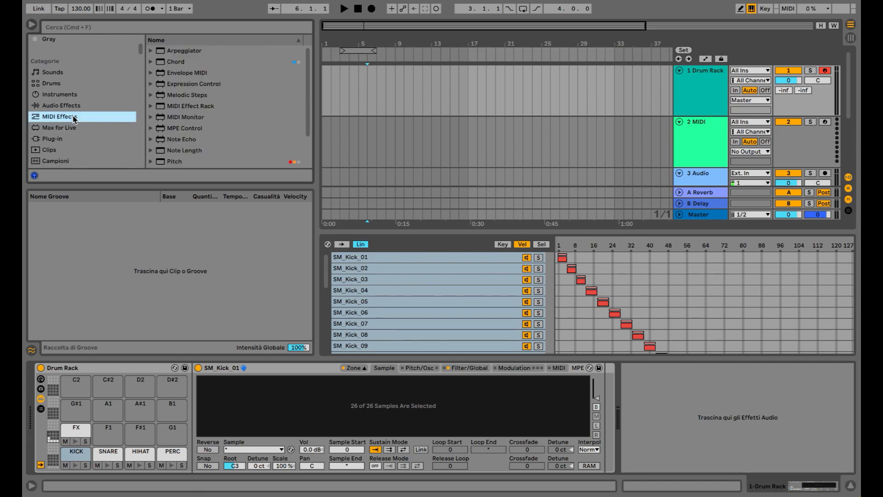
scroll(177, 108, down, 2)
drag(191, 164, 51, 378)
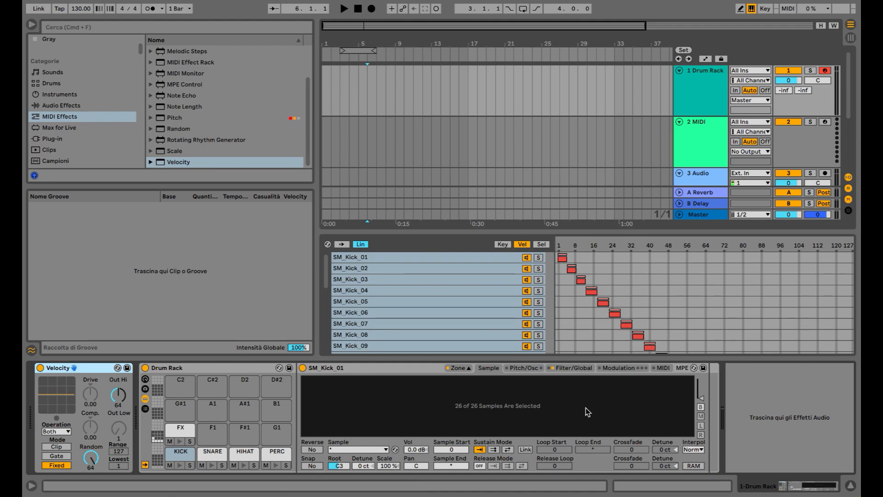
Solo the KICK pad and create a MIDI clip in the Drum Rack track's first Session View slot
click(189, 466)
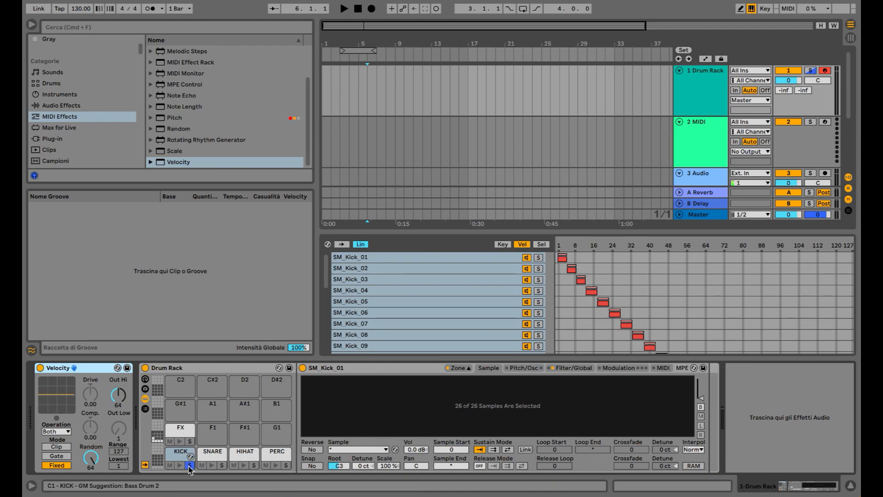
click(701, 101)
key(Tab)
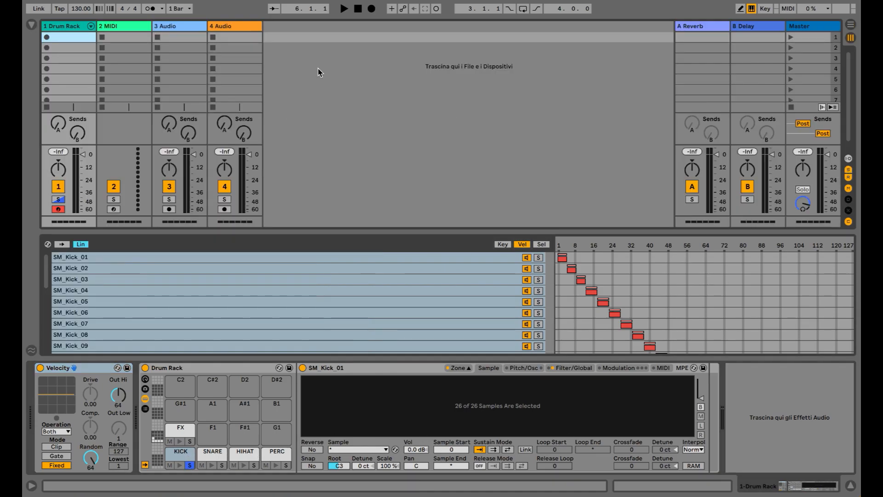
click(77, 37)
Fill the first half of the bar with eight consecutive sixteenth KICK notes by duplicating the first note
double_click(309, 375)
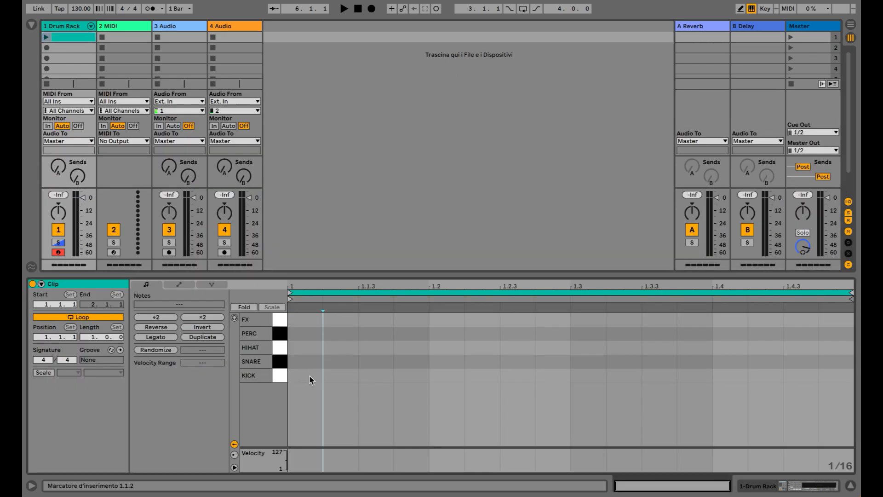
key(super+d)
key(super+d)
key(super+d)
click(301, 358)
key(super+a)
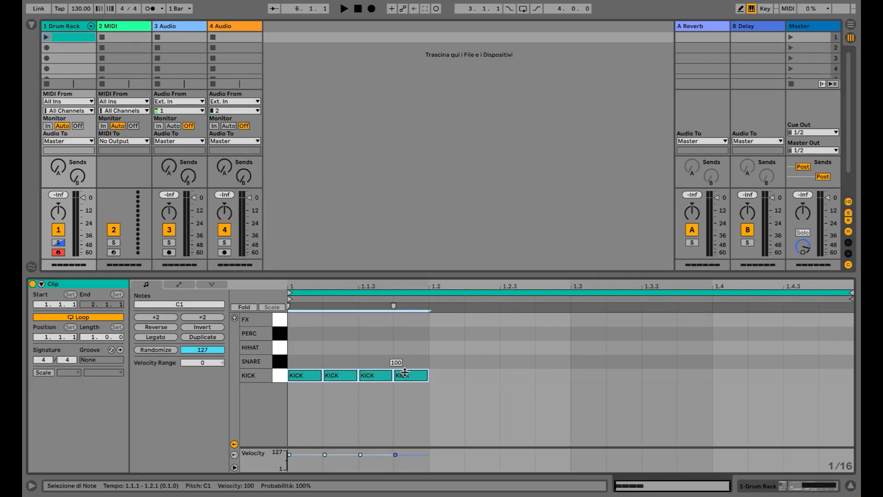
key(super+d)
Delete the KICK notes from 1.1.2 through 1.2.2
drag(334, 362, 478, 384)
key(Delete)
key(Delete)
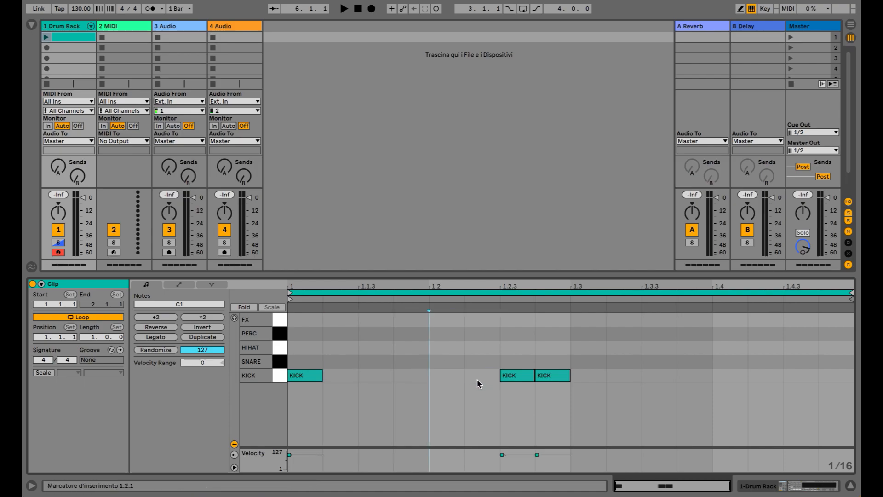
Add sixteenth KICK notes at 1.3.3, 1.4.2 and 1.4.4, and play the clip
double_click(674, 376)
double_click(834, 376)
double_click(765, 376)
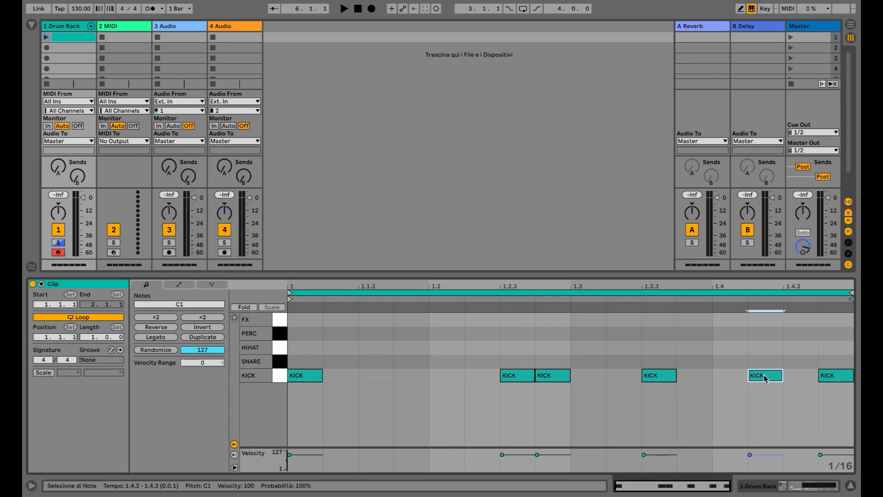
click(46, 37)
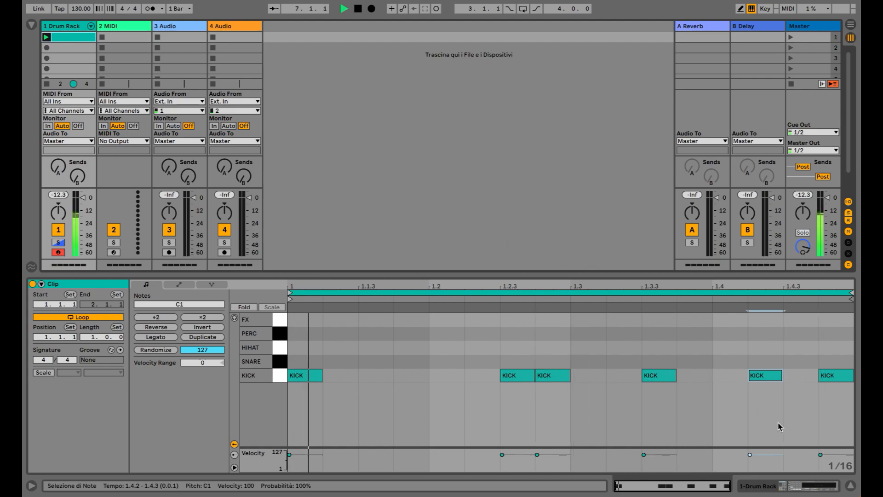
Stop playback and delete all KICK notes from the clip
click(834, 400)
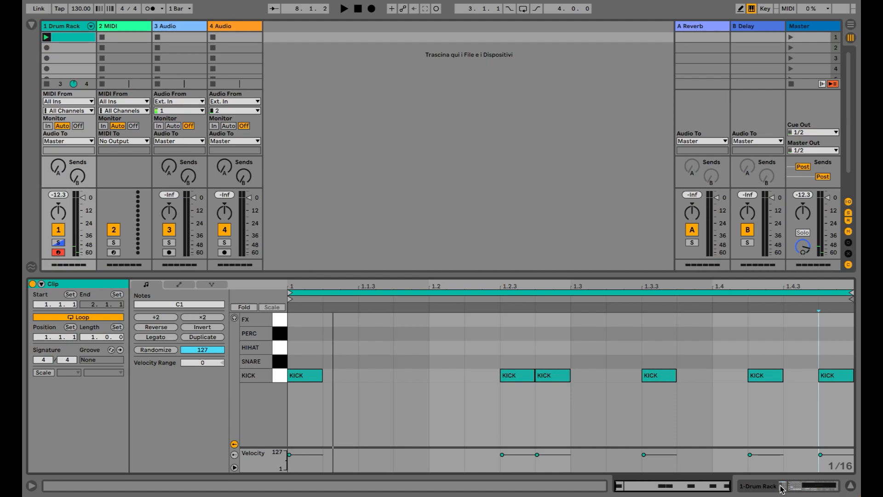
drag(309, 398, 854, 359)
key(Delete)
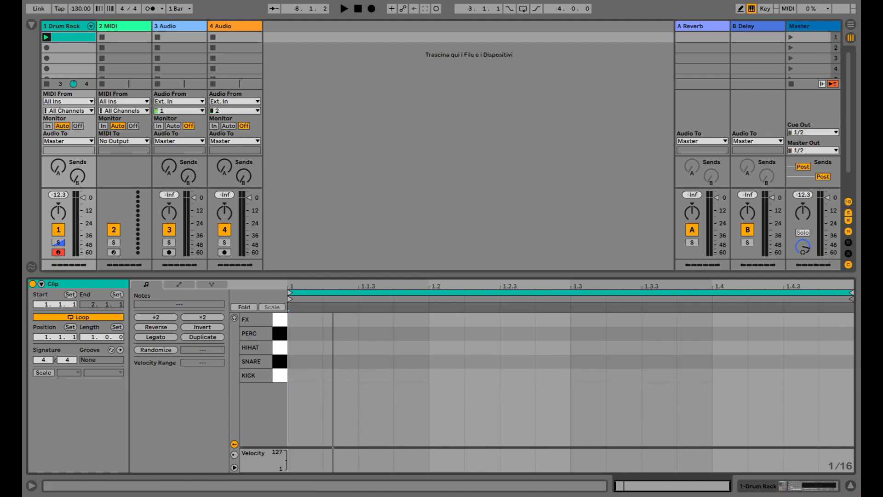
Add sixteenth KICK notes at 1.1.1, 1.1.4, 1.2.4 and 1.3.3
double_click(303, 379)
double_click(419, 380)
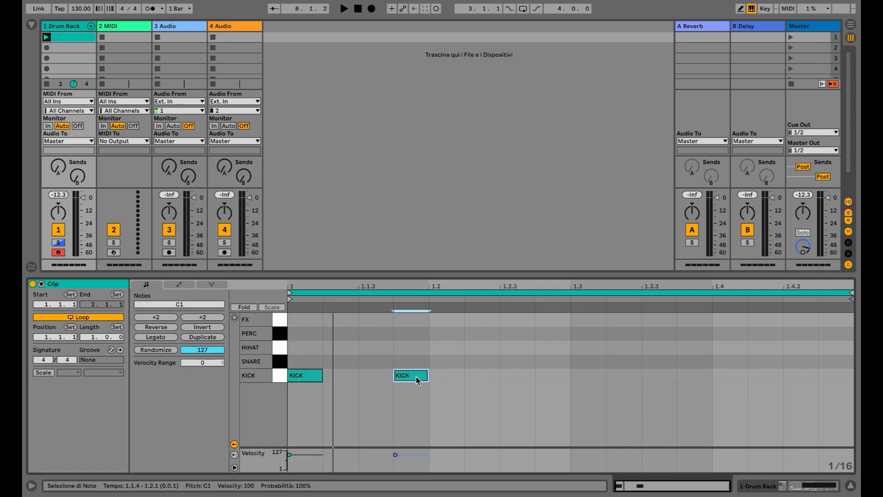
double_click(541, 378)
double_click(666, 375)
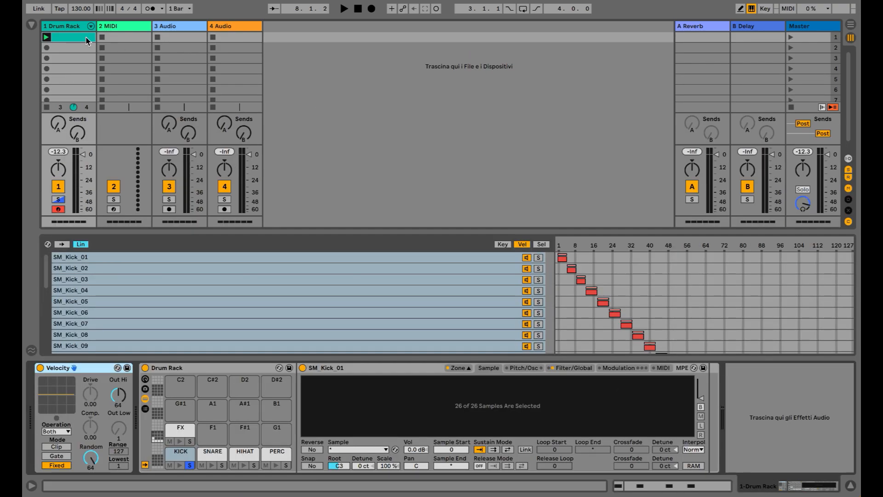
Play the clip and set the KICK Sampler's volume envelope to 481 ms decay and -inf dB sustain
click(47, 38)
click(573, 368)
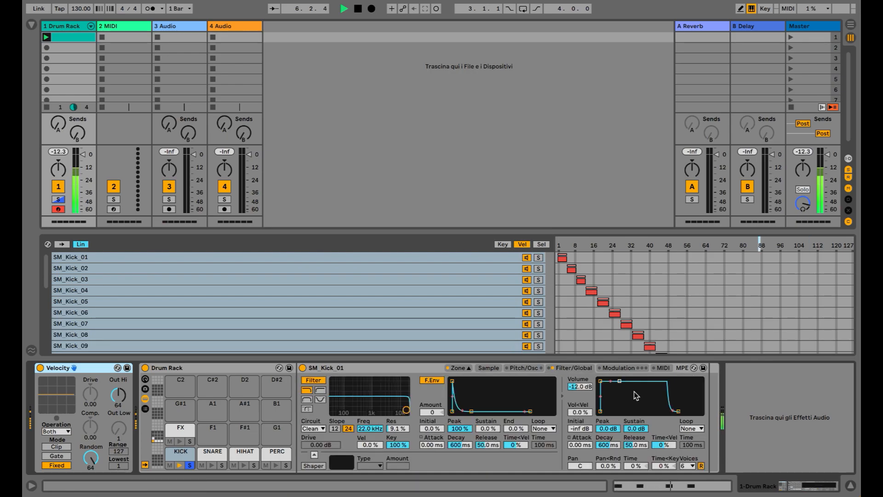
key(space)
drag(621, 387, 618, 410)
key(space)
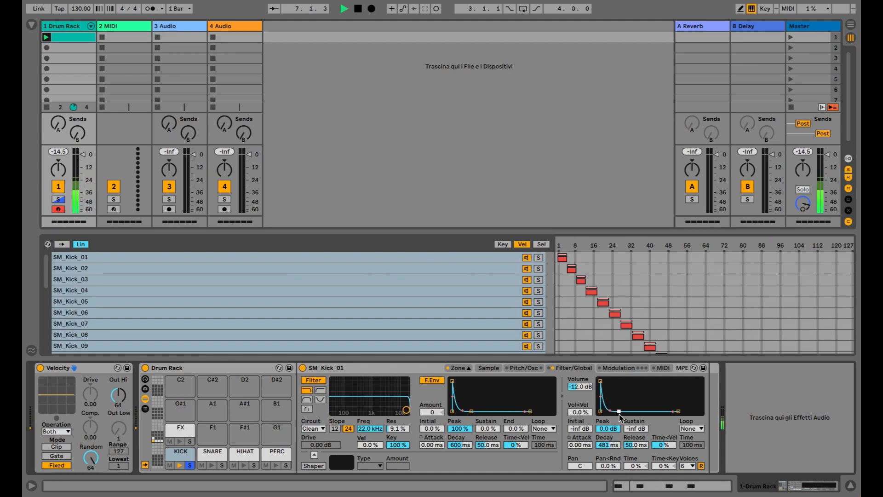
Add sixteenth SNARE notes at 1.2.1 and 1.4.1 in the clip, and stop playback
double_click(75, 38)
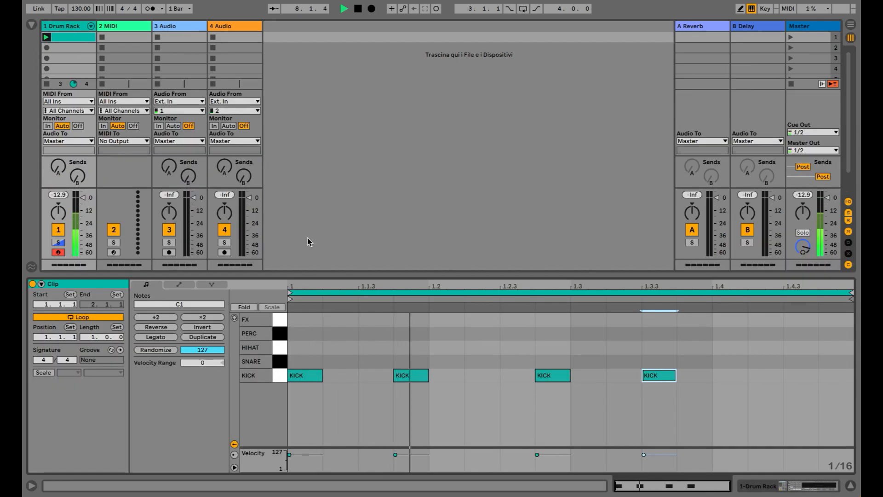
double_click(447, 362)
key(space)
double_click(730, 361)
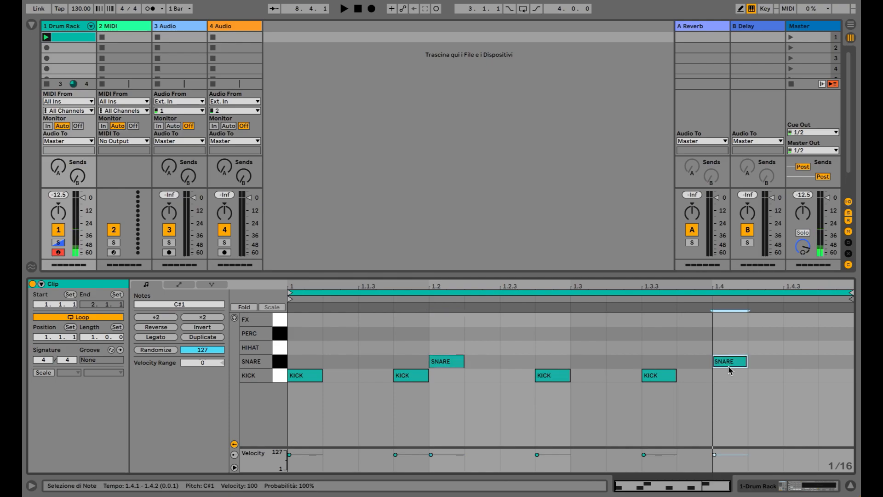
Solo the SNARE pad instead of KICK and distribute its samples' velocity ranges evenly
click(789, 487)
click(214, 453)
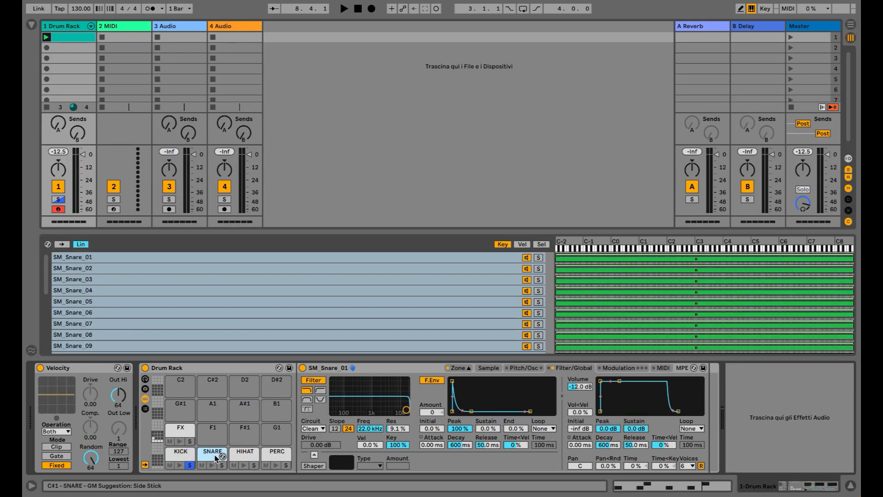
click(113, 371)
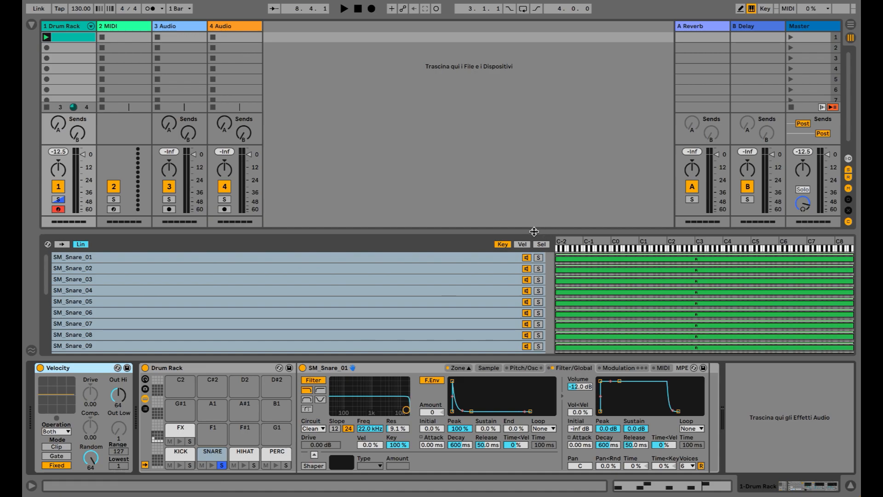
click(522, 244)
right_click(593, 273)
click(607, 276)
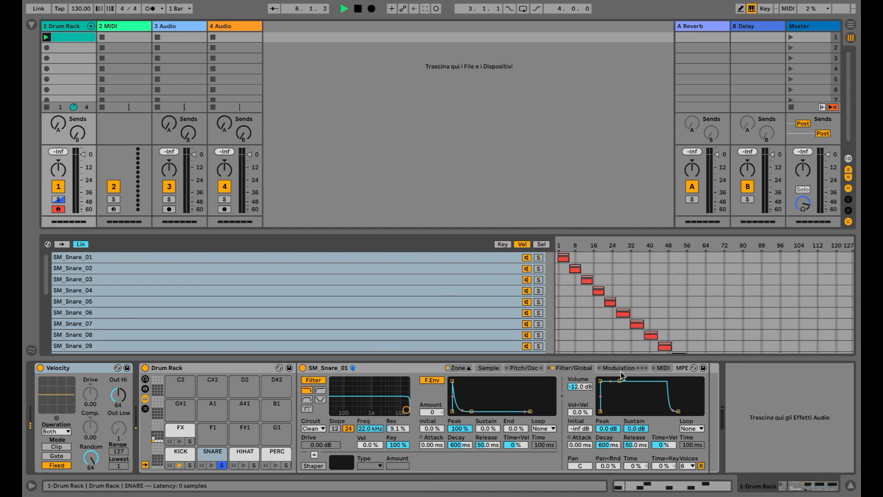
Set the SNARE Sampler's volume envelope to 270 ms decay and -inf dB sustain during playback, and unsolo the pad
key(space)
drag(619, 381, 618, 412)
click(222, 465)
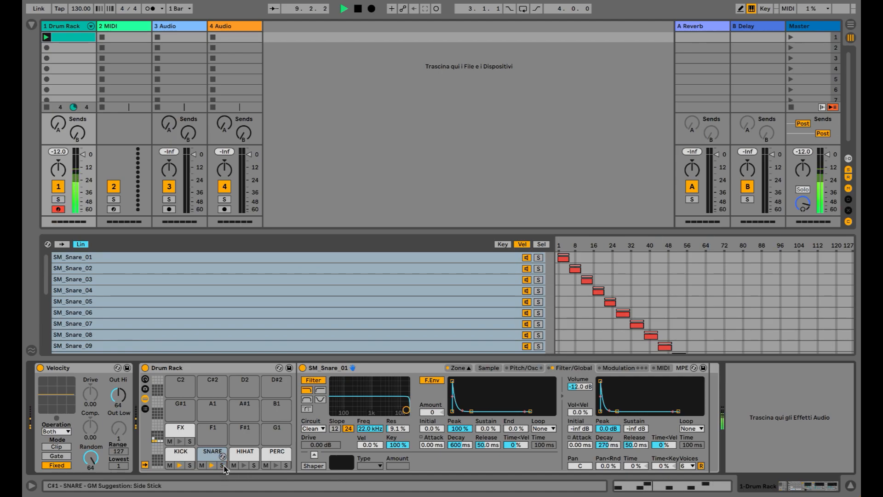
key(space)
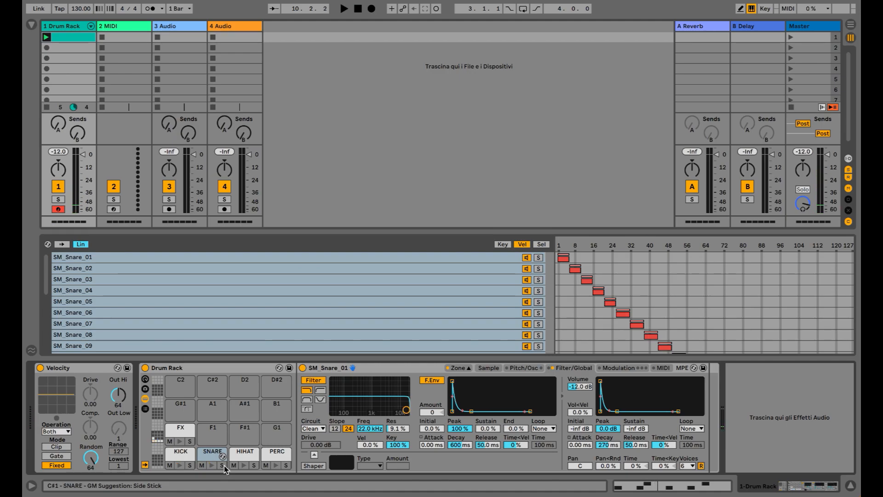
Fill the whole bar with sixteen consecutive sixteenth HIHAT notes by duplicating the first note
click(244, 450)
double_click(68, 39)
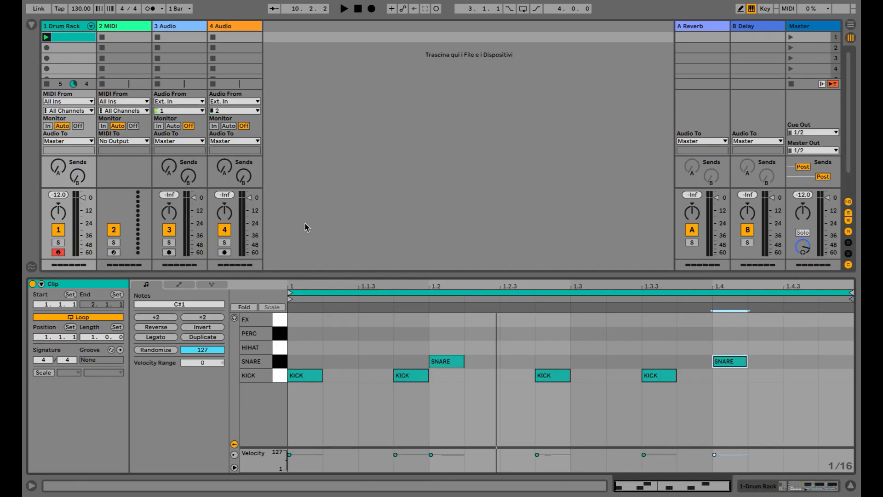
double_click(305, 350)
key(super+d)
key(super+d)
key(super+d)
key(super+d)
key(super+d)
key(super+d)
key(super+d)
key(super+d)
key(super+d)
key(super+d)
key(super+d)
key(super+d)
key(super+d)
key(super+d)
key(super+d)
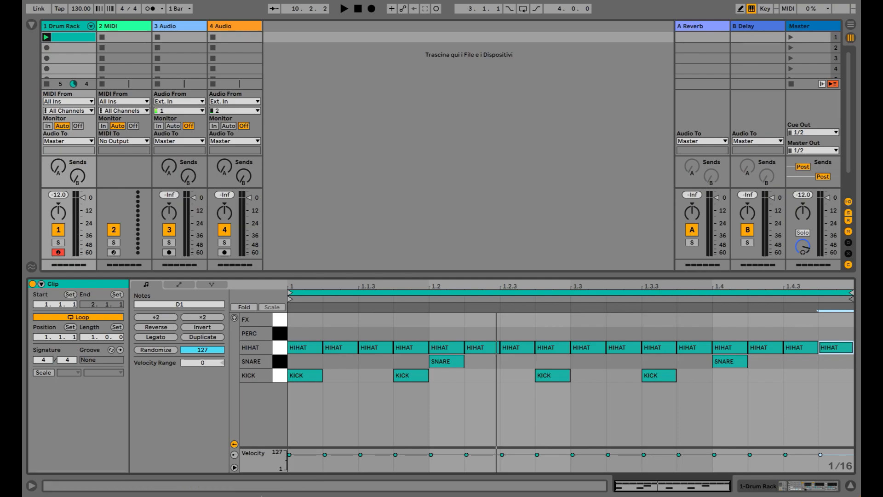
Show the clip's Chance lane and set the HIHAT notes from 1.1.2 onward to 30% probability
click(234, 456)
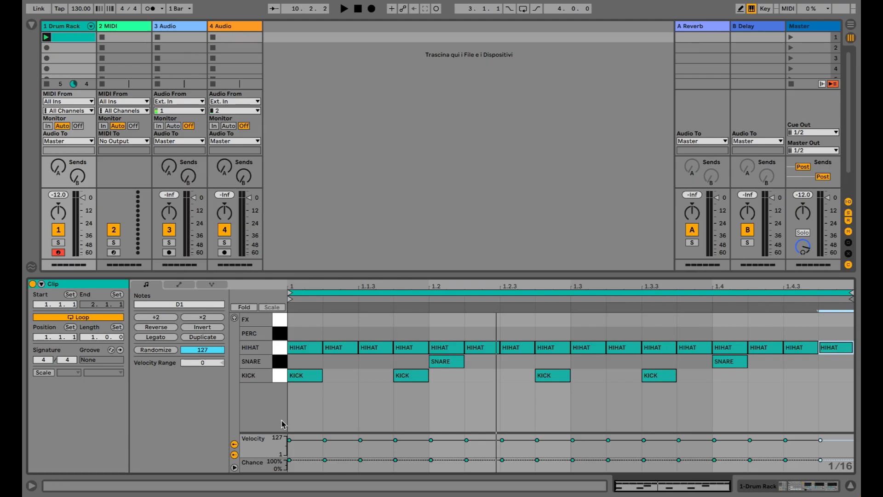
drag(338, 328, 823, 343)
drag(678, 460, 678, 467)
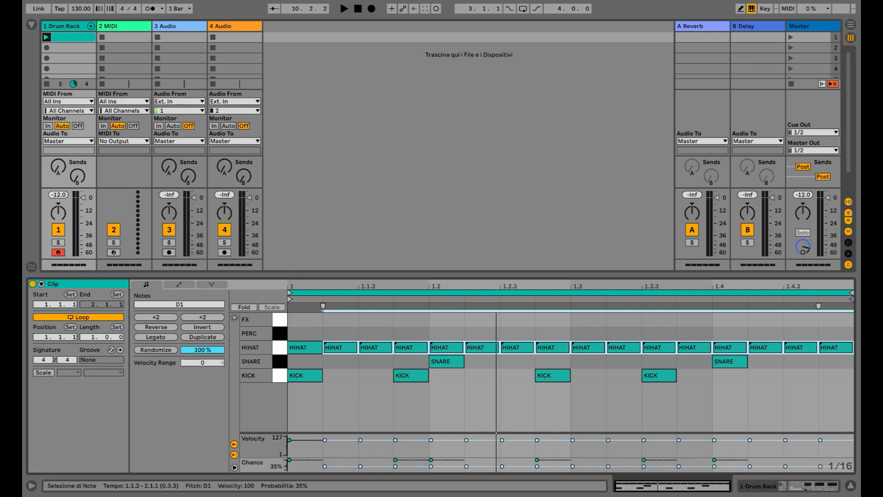
drag(678, 466, 678, 466)
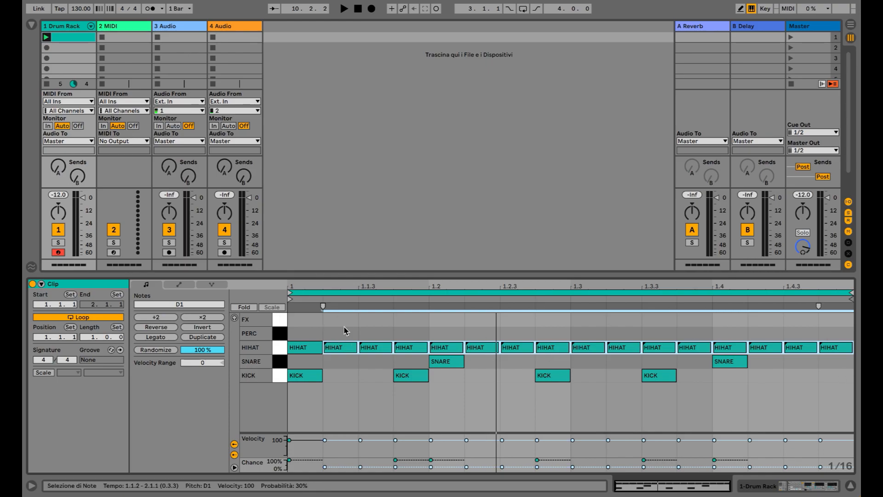
click(682, 334)
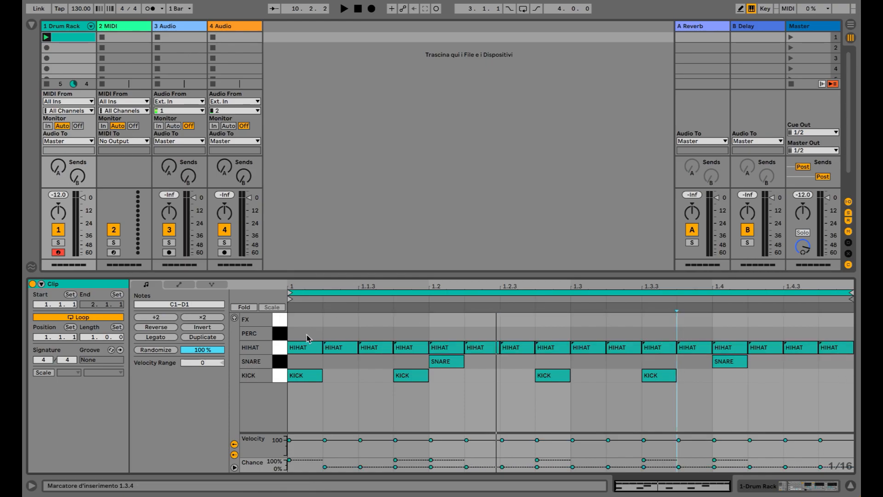
Copy 30% probability notes to KICK at 1.4.3 and 1.4.4 and to SNARE at 1.2.4 and 1.3.2
drag(302, 348, 833, 350)
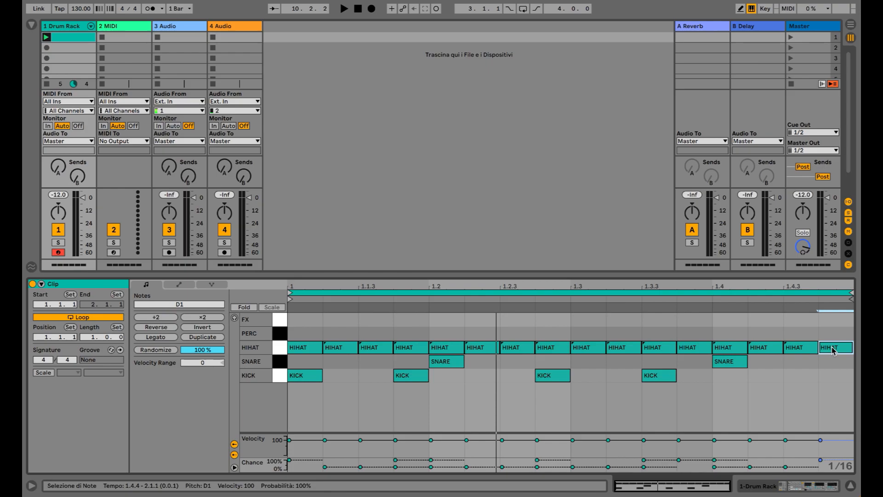
click(801, 363)
drag(799, 362, 809, 381)
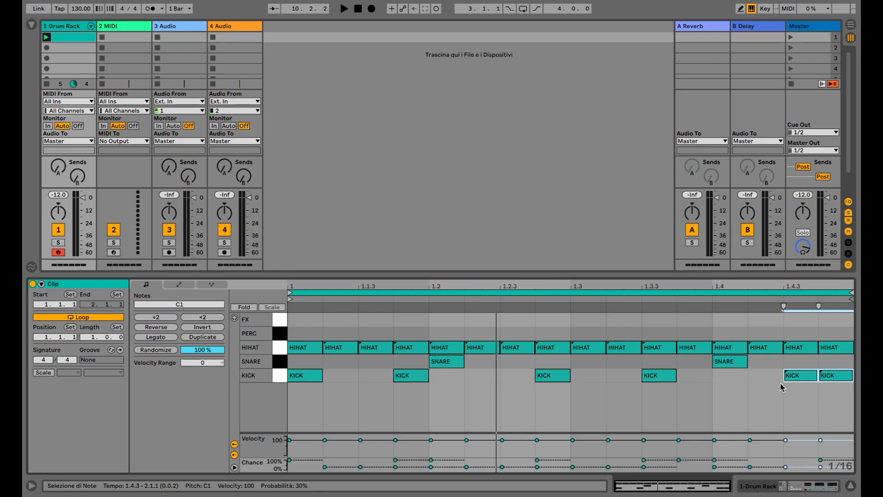
drag(796, 375, 625, 363)
click(594, 382)
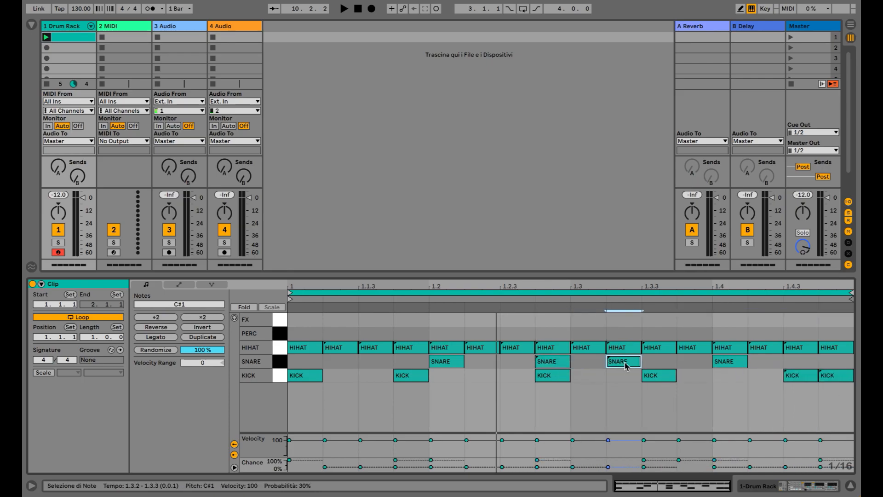
drag(616, 465, 616, 468)
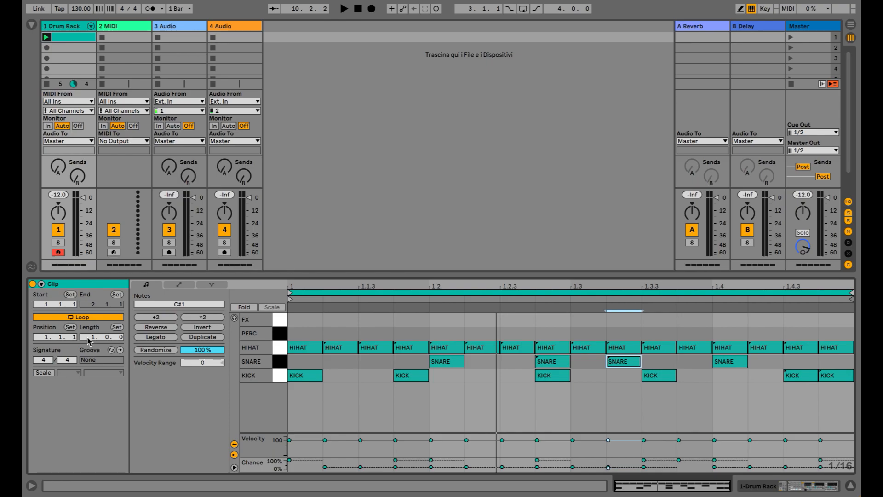
Play the clip and set the HIHAT Sampler's volume decay to 103 ms, sustain to -inf dB and random pan to 100%
key(space)
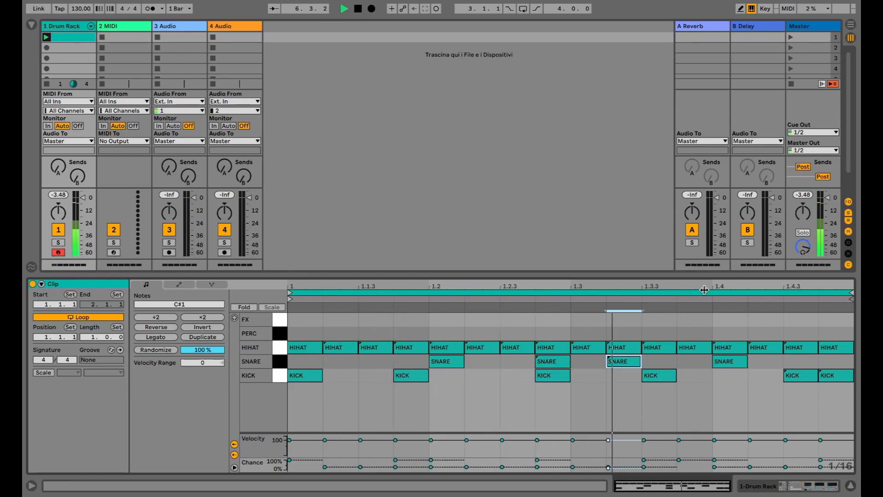
click(758, 486)
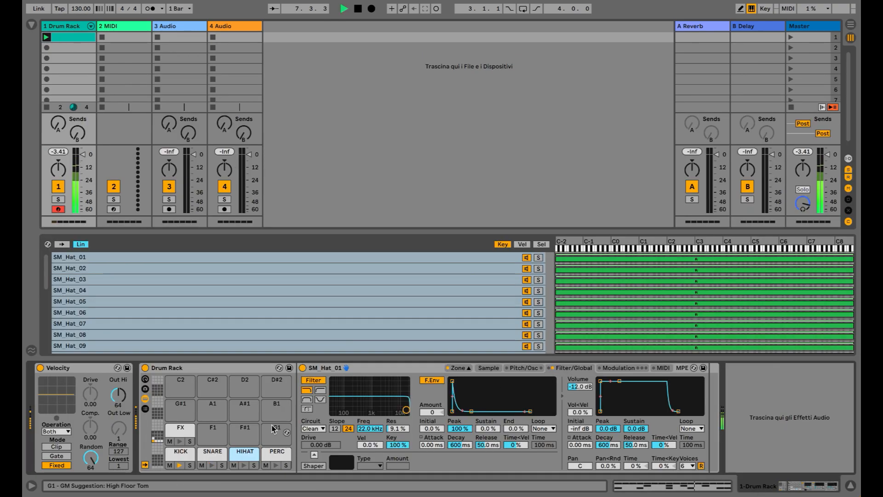
drag(619, 381, 607, 454)
key(space)
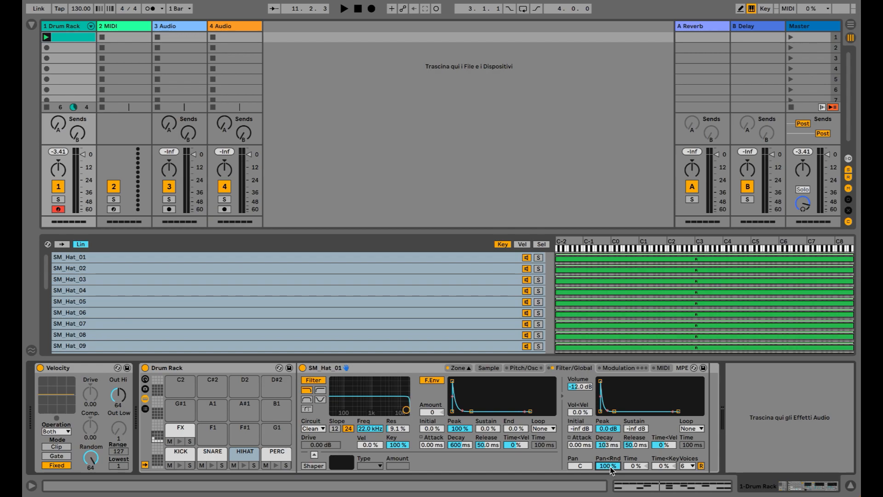
Replay the clip and reduce the HIHAT Sampler's random pan to 26%
key(space)
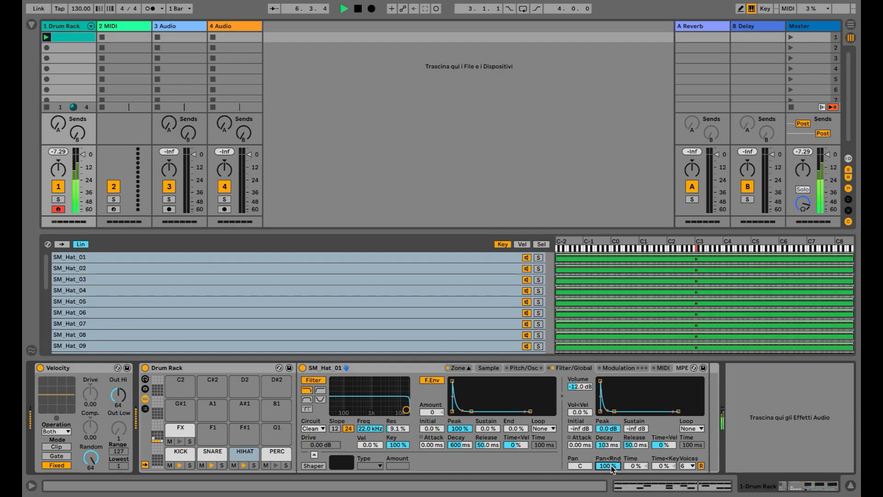
drag(612, 468, 611, 468)
key(space)
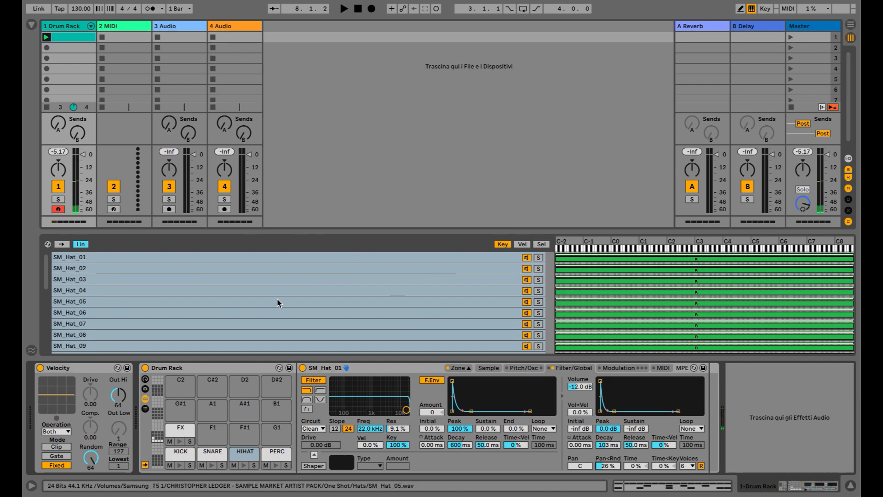
Select the PERC pad and add several PERC notes across the clip's bar
click(277, 455)
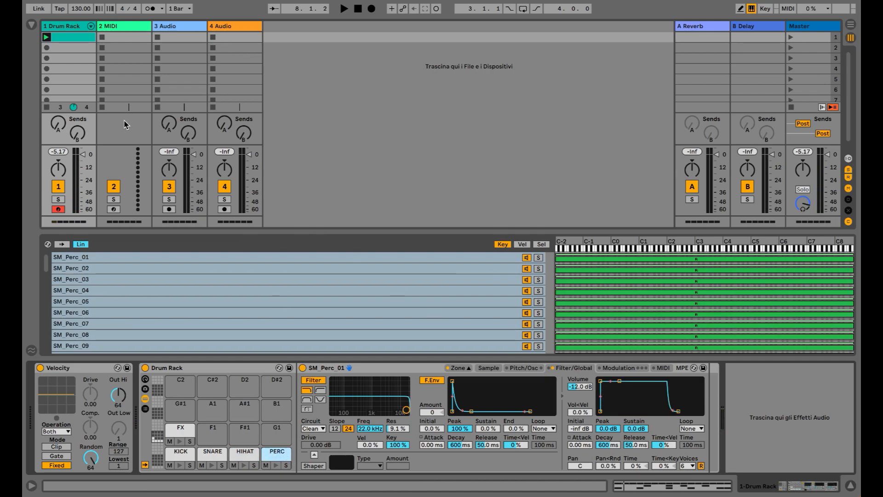
double_click(82, 43)
drag(332, 317, 481, 336)
drag(418, 337, 752, 341)
Set the PERC Sampler's volume decay to 183 ms and sustain to -inf dB, and distribute its samples' velocity ranges evenly
click(769, 488)
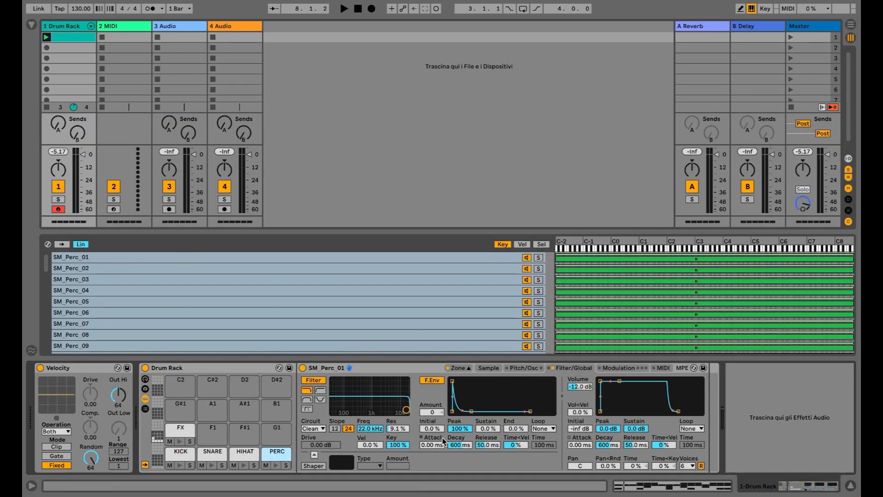
drag(619, 381, 616, 411)
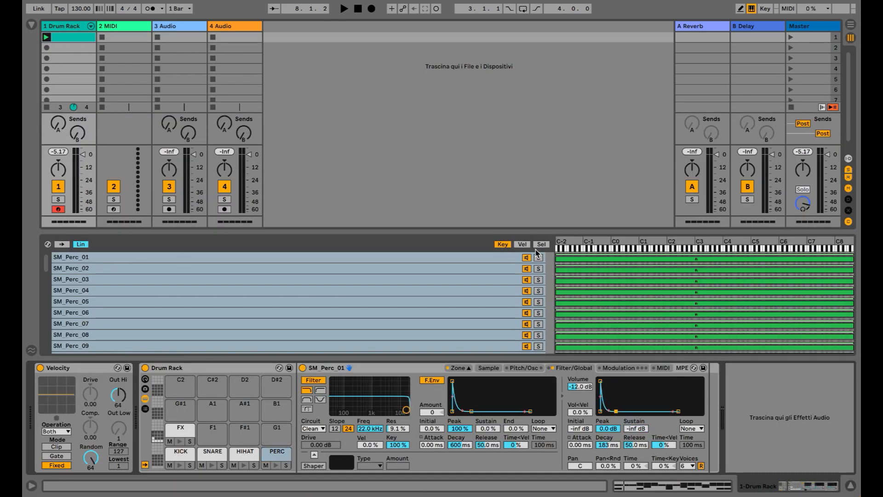
click(522, 244)
right_click(649, 290)
click(671, 308)
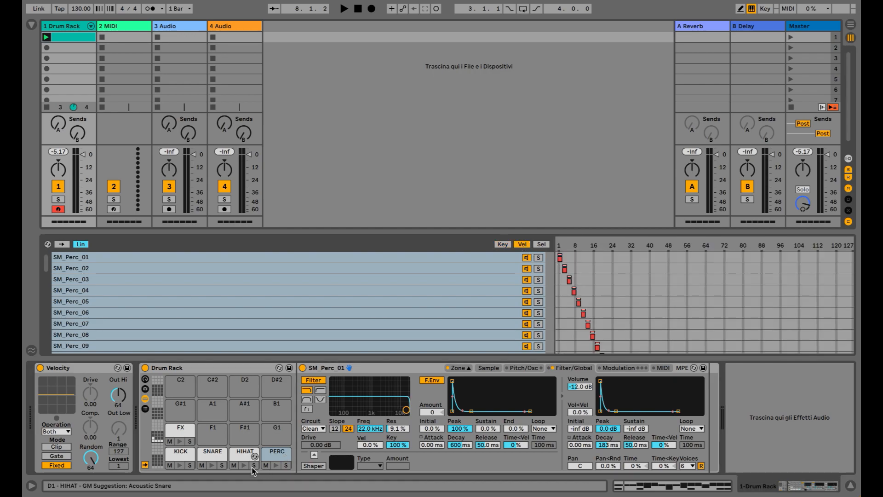
Distribute the HIHAT samples' velocity ranges evenly and play the clip
click(244, 455)
click(524, 244)
right_click(636, 284)
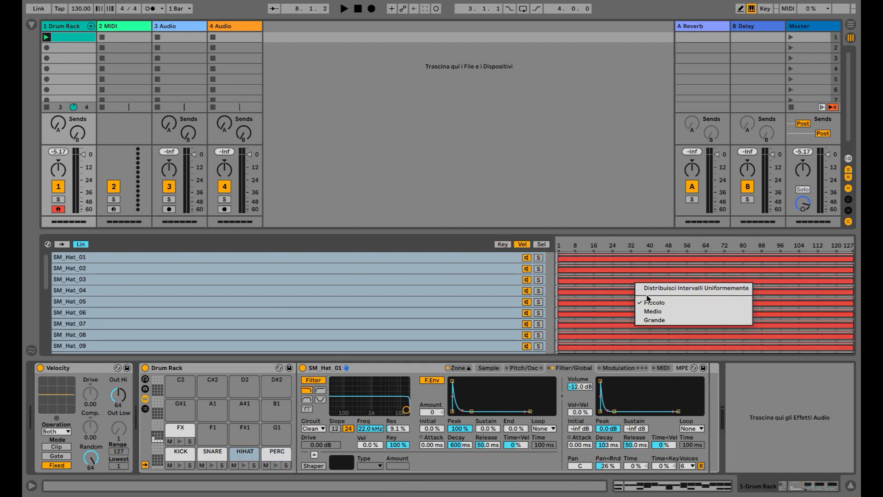
click(647, 288)
key(space)
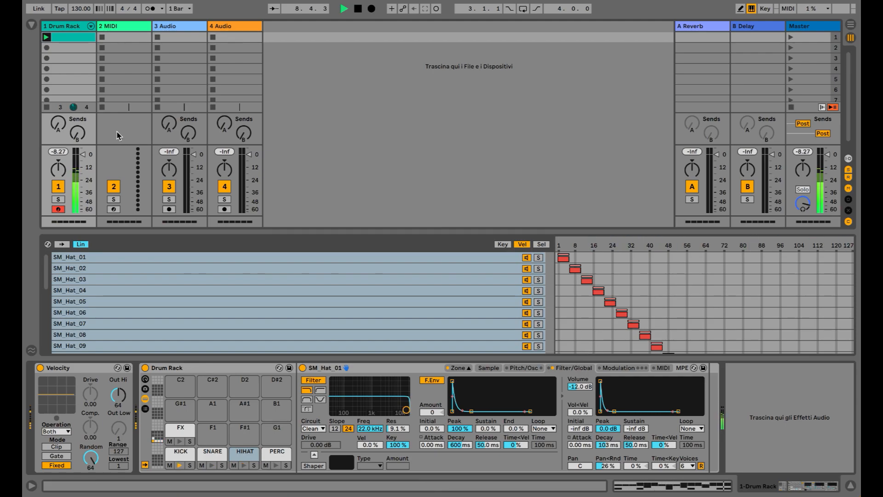
Find EQ Eight among the Audio Effects by searching "eq" and add it to the Drum Rack track
click(31, 26)
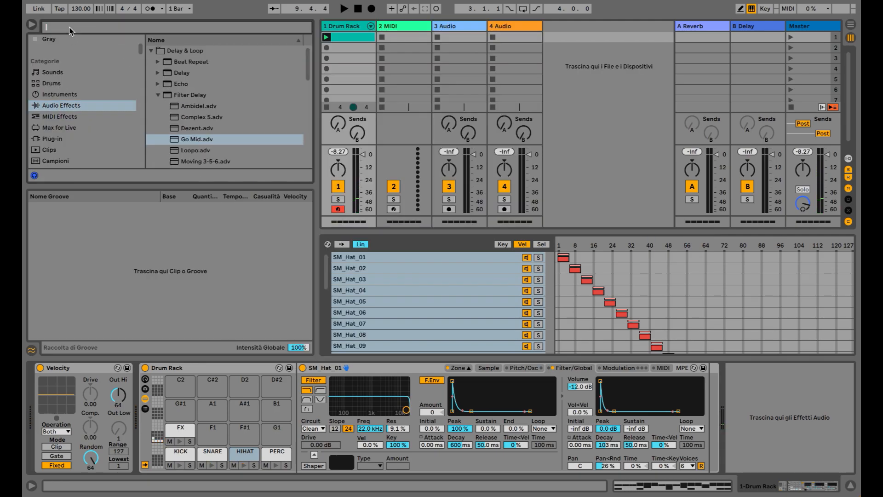
text(eq)
click(158, 106)
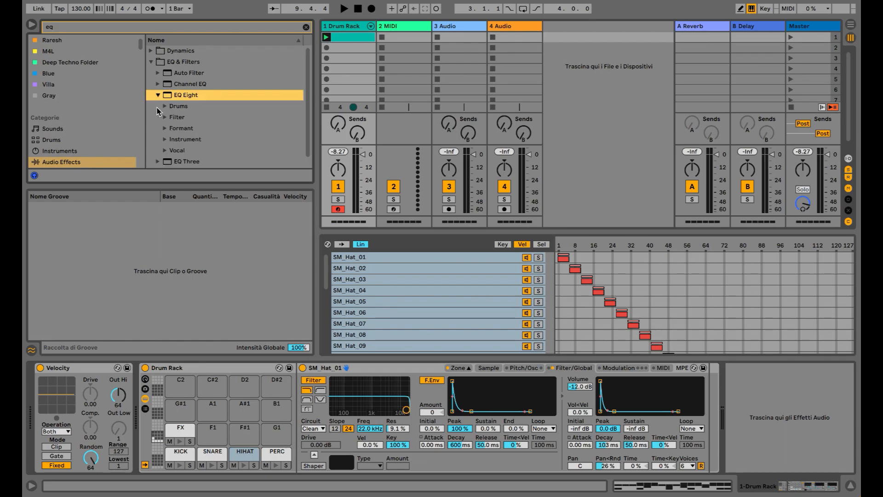
double_click(179, 95)
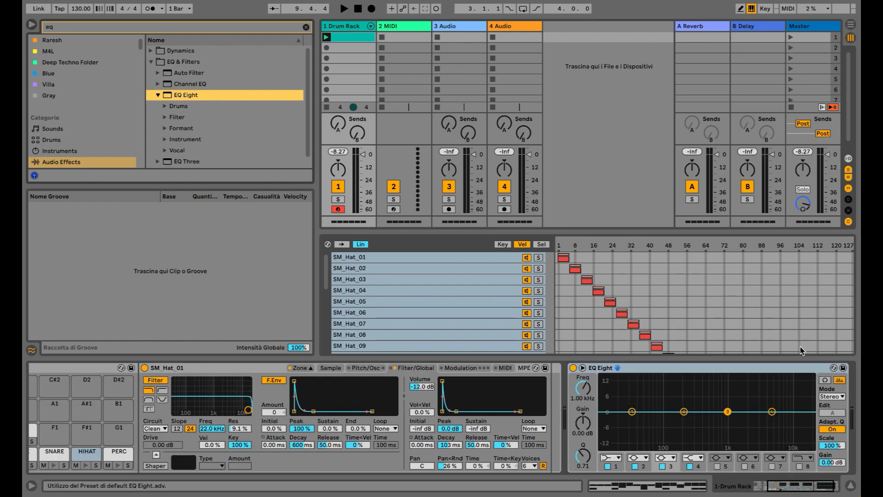
Set EQ Eight to M/S mode, edit the side channel, and enable band 1 as a low cut at 124 Hz while auditioning the clip
click(830, 396)
click(831, 423)
click(831, 413)
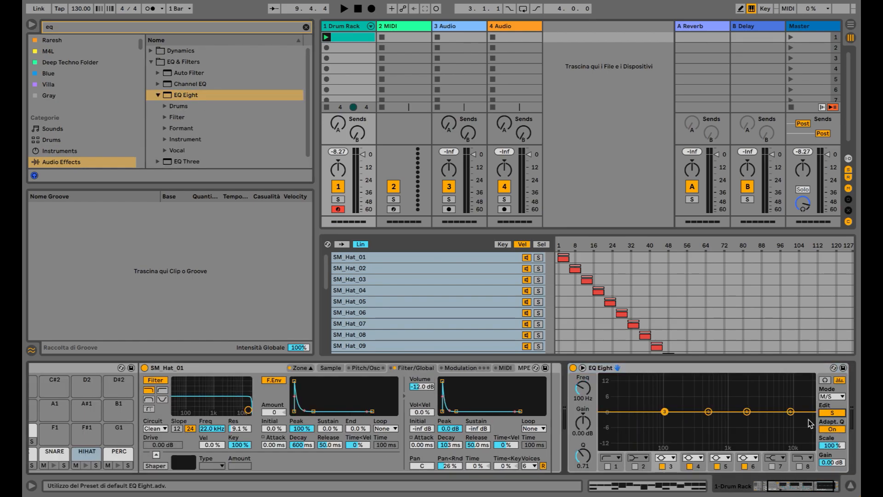
click(607, 465)
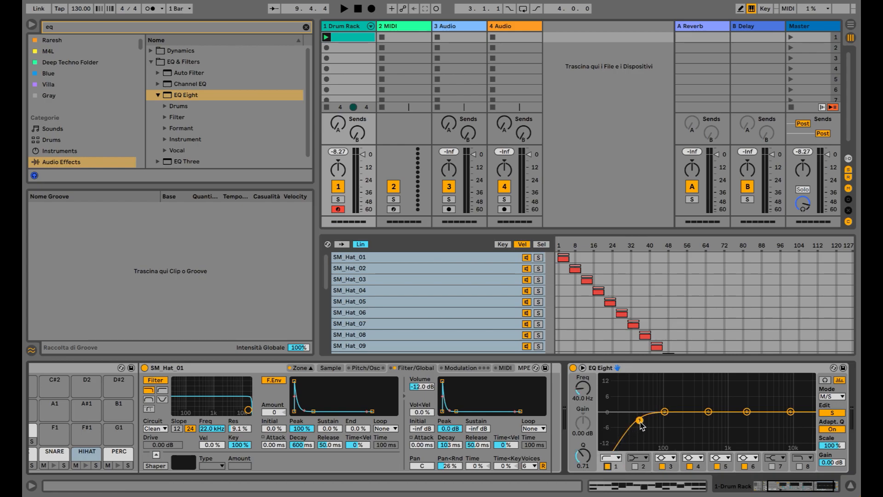
drag(639, 420, 668, 425)
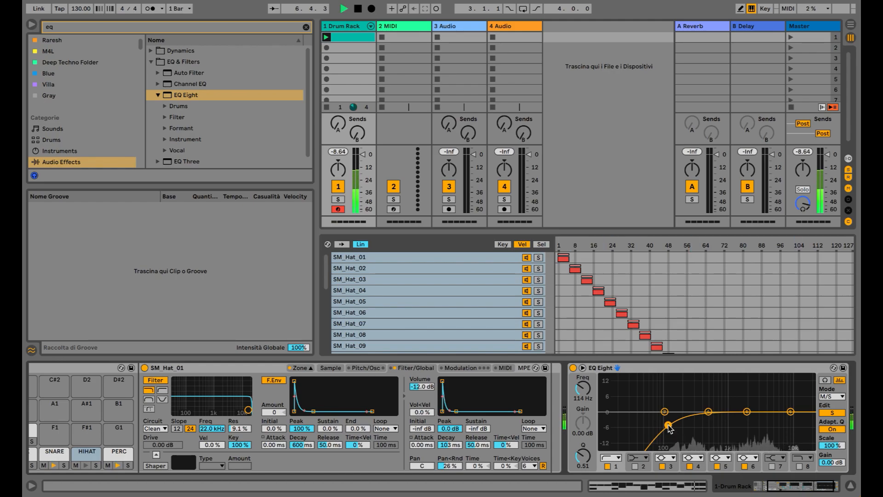
drag(668, 425, 671, 425)
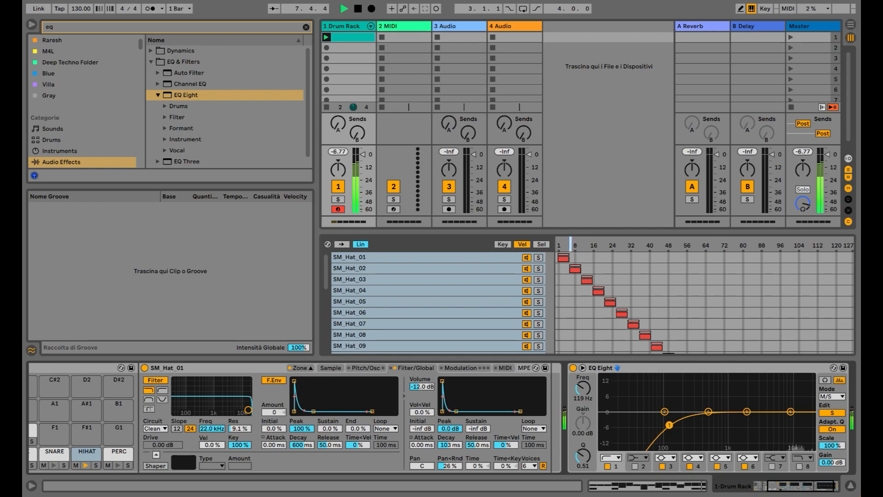
key(space)
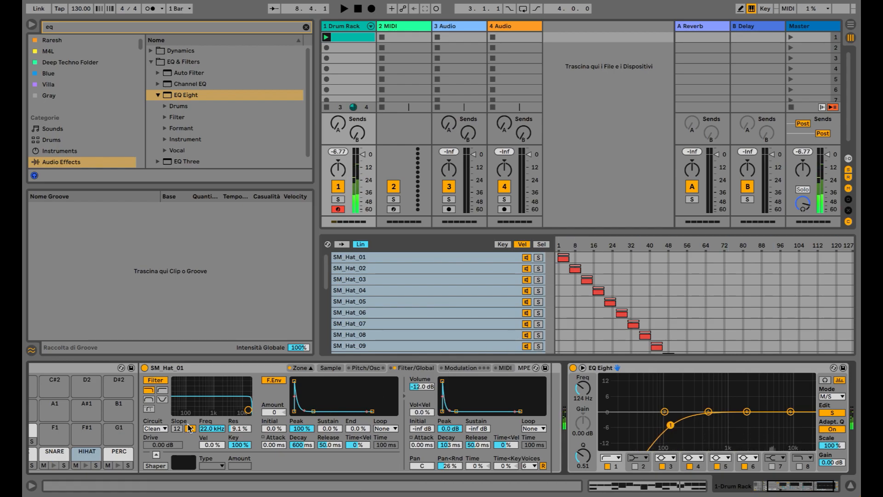
Set the PERC Sampler's random pan to 30% and audition the clip
click(118, 453)
drag(450, 466, 450, 455)
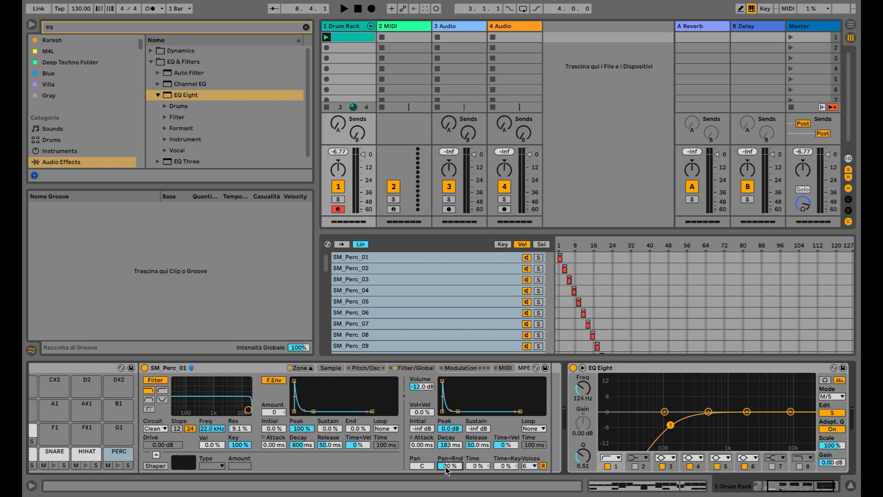
key(space)
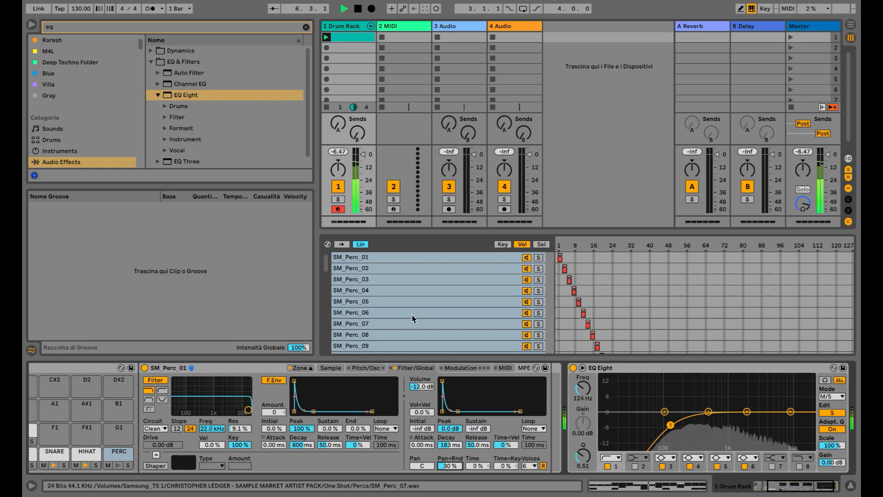
key(space)
Search the Audio Effects for "uti" and add Utility after EQ Eight
click(306, 28)
text(uti)
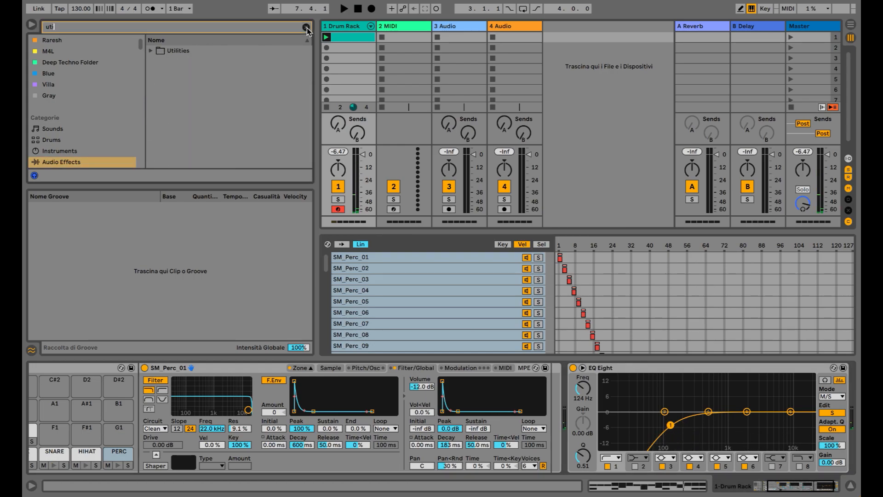
click(151, 51)
double_click(180, 139)
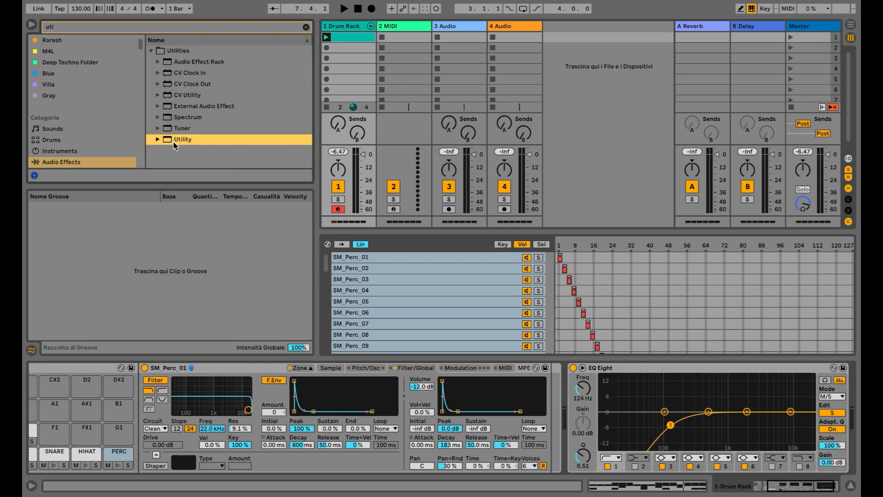
Set Utility's width to 44% and enable Bass Mono at 139 Hz while the clip plays
key(space)
drag(787, 422, 787, 402)
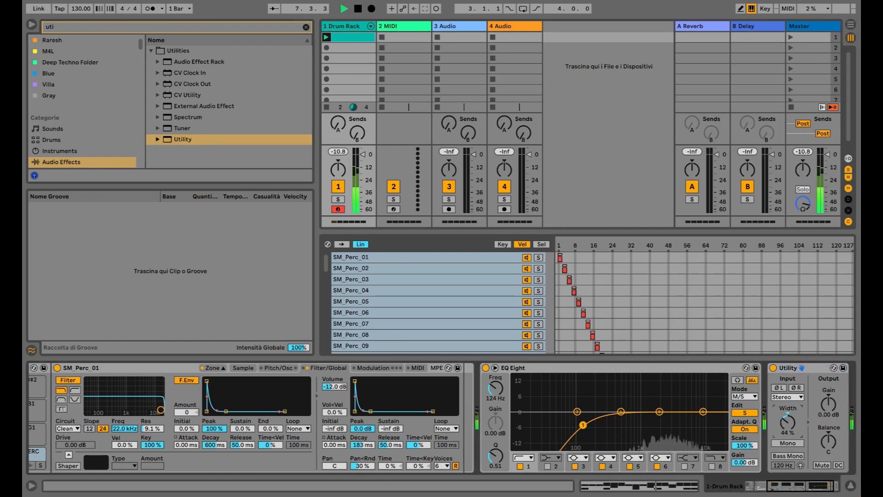
click(787, 455)
drag(783, 465, 783, 456)
key(space)
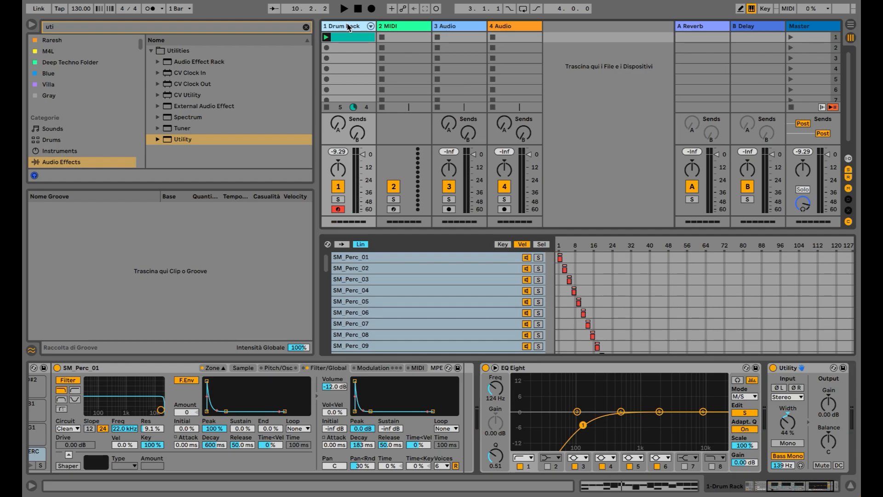
Clear the browser search, add Beat Repeat after Utility and switch the device off
click(306, 27)
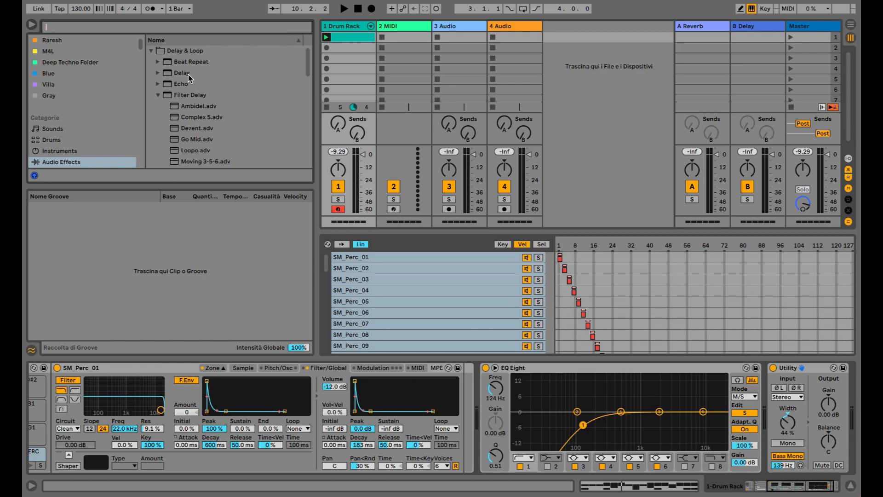
double_click(177, 62)
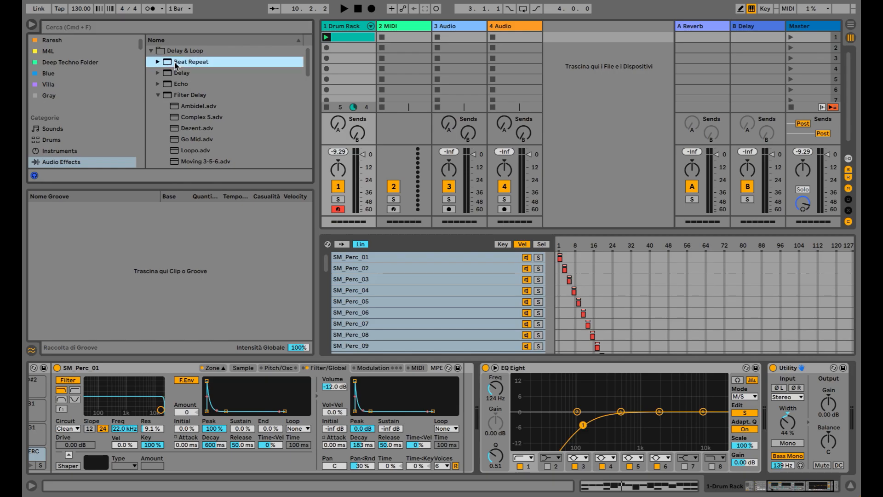
scroll(395, 382, left, 10)
scroll(395, 382, right, 10)
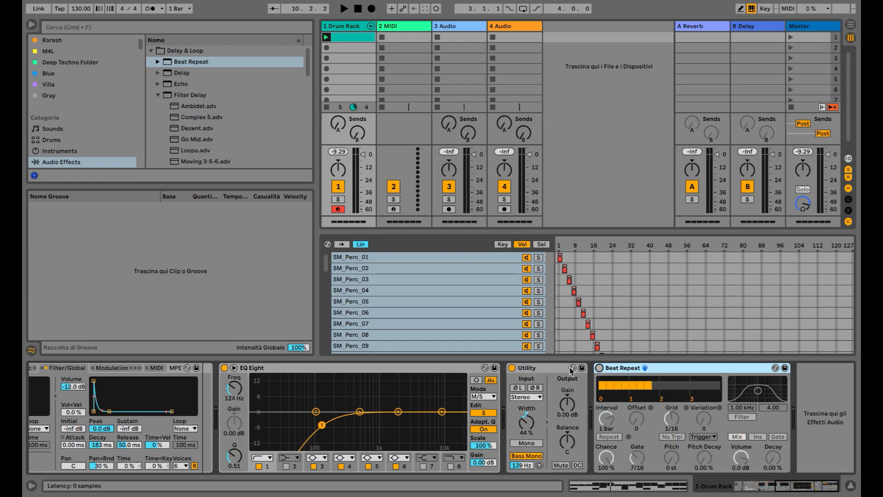
During playback, give the PERC Sampler a 12 dB band-pass filter at 1.37 kHz with 48% resonance and 70% velocity modulation
scroll(414, 414, left, 10)
key(space)
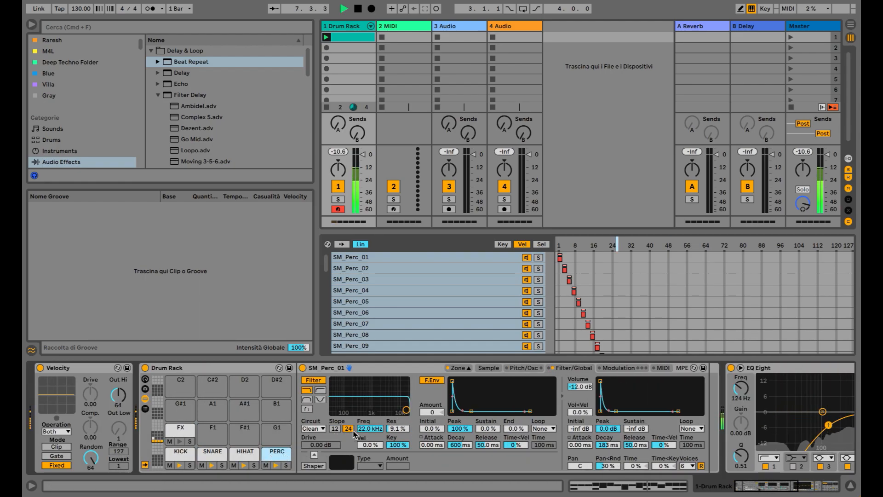
click(337, 429)
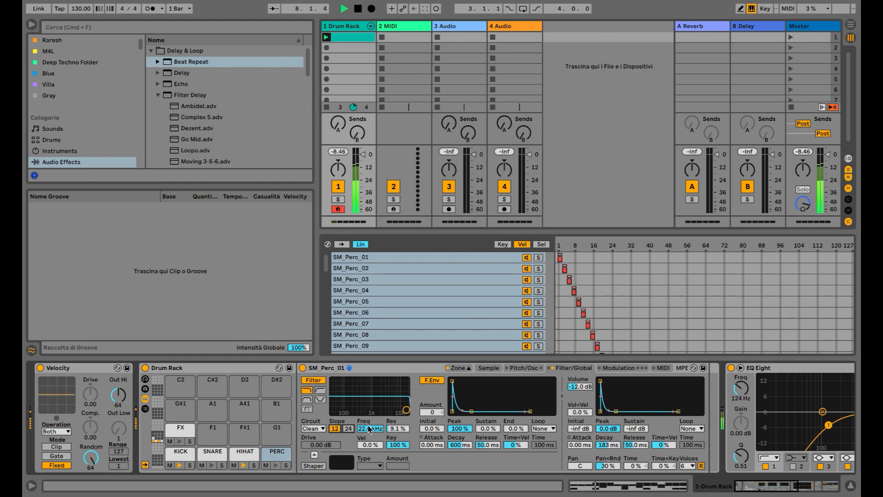
click(307, 399)
drag(405, 410, 380, 404)
drag(376, 444, 376, 403)
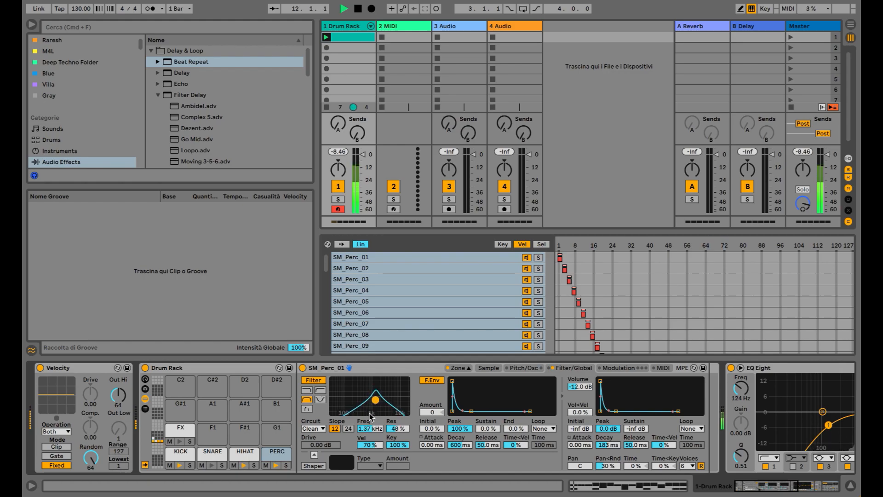
Search the Audio Effects for "delay" and insert Delay directly after the PERC Sampler
scroll(370, 412, right, 5)
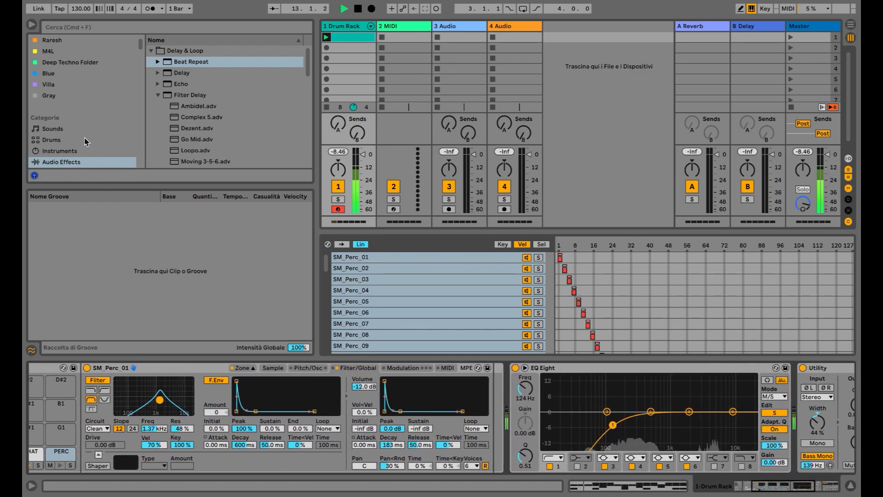
click(252, 28)
text(delay)
key(Return)
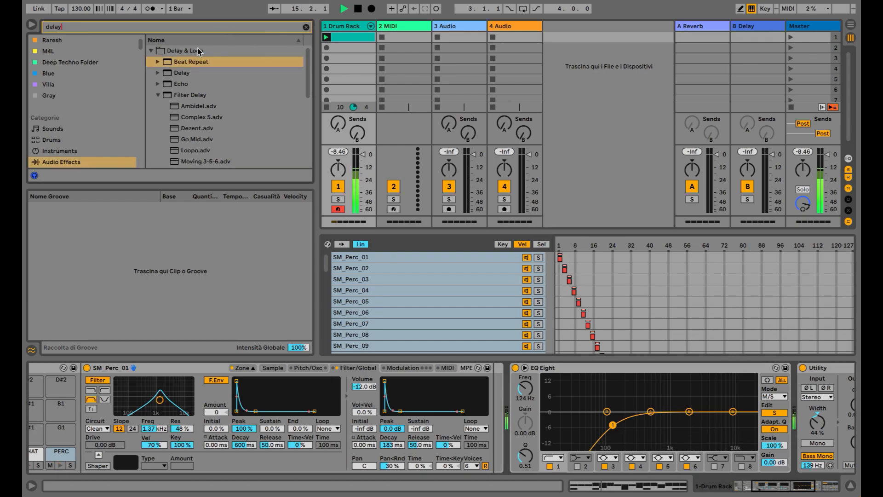
click(158, 73)
drag(184, 74, 506, 407)
Set the Delay's dry/wet to 24%, feedback to 73%, and left and right time offsets to 1.6% and 6.2%
drag(690, 455, 690, 467)
drag(527, 455, 547, 428)
drag(513, 433, 513, 433)
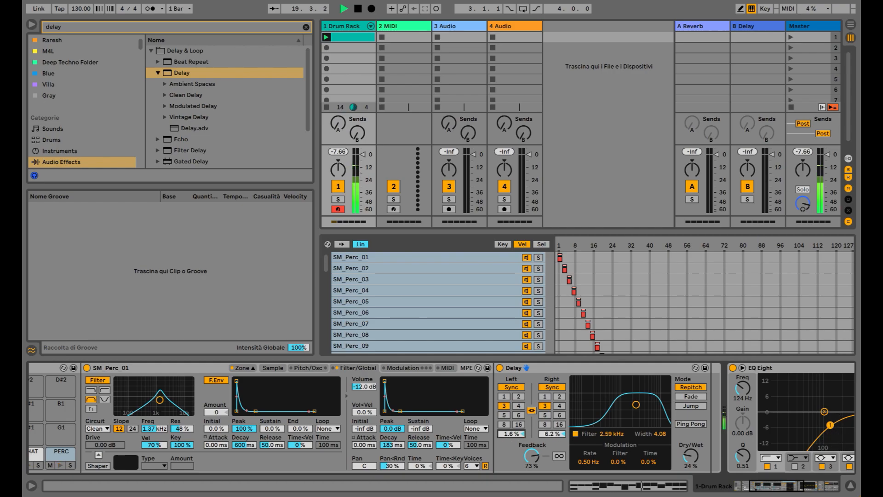
Set the Delay's modulation rate to 0.16 Hz, filter modulation to 19% and time modulation to 11%, and reduce dry/wet to 10%
drag(617, 462, 648, 456)
drag(589, 462, 589, 470)
scroll(557, 440, right, 10)
scroll(557, 440, left, 5)
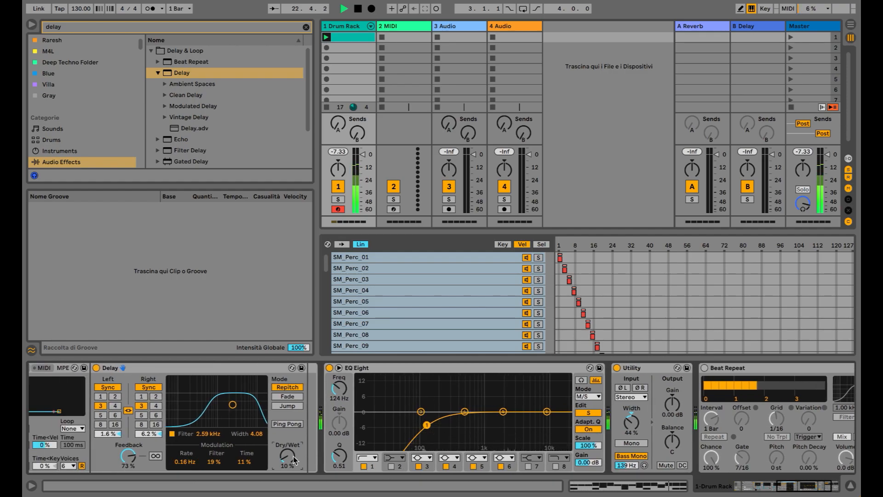
Stop playback, activate Beat Repeat and set its offset to 4/16
scroll(629, 388, right, 5)
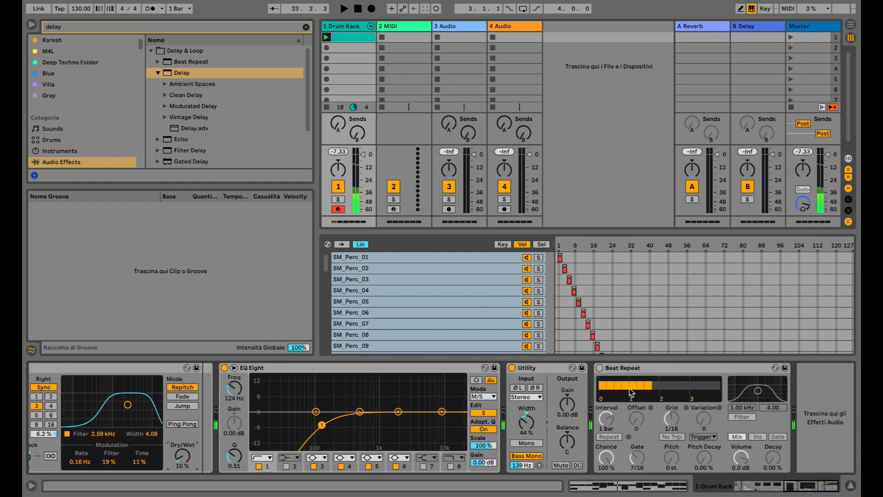
click(599, 368)
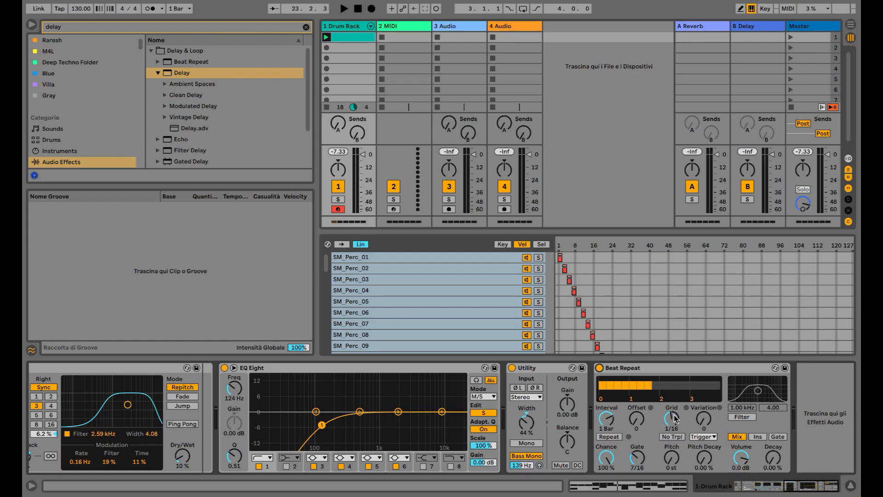
click(609, 419)
click(636, 419)
mouse_move(637, 419)
mouse_down()
mouse_move(636, 403)
mouse_move(637, 412)
mouse_up()
mouse_move(637, 456)
mouse_down()
mouse_move(636, 444)
mouse_move(638, 456)
mouse_up()
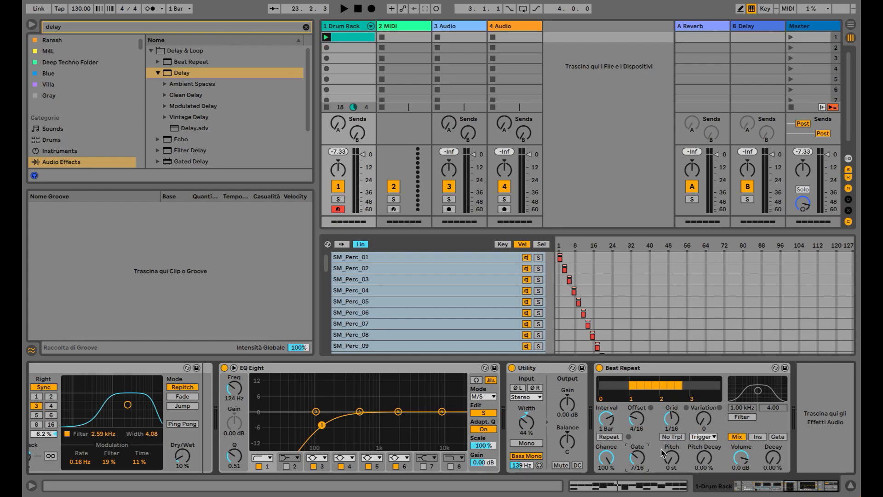
Set Beat Repeat's grid to 1/12 and try out its Variation, Pitch and Pitch Decay controls
drag(671, 419, 671, 422)
drag(704, 419, 671, 413)
click(703, 420)
mouse_move(671, 457)
mouse_down()
mouse_move(671, 481)
mouse_move(672, 462)
mouse_up()
drag(703, 457, 704, 451)
drag(704, 463, 704, 474)
Enable Beat Repeat's filter and set it to 2.03 kHz with a width of 4.22
click(748, 418)
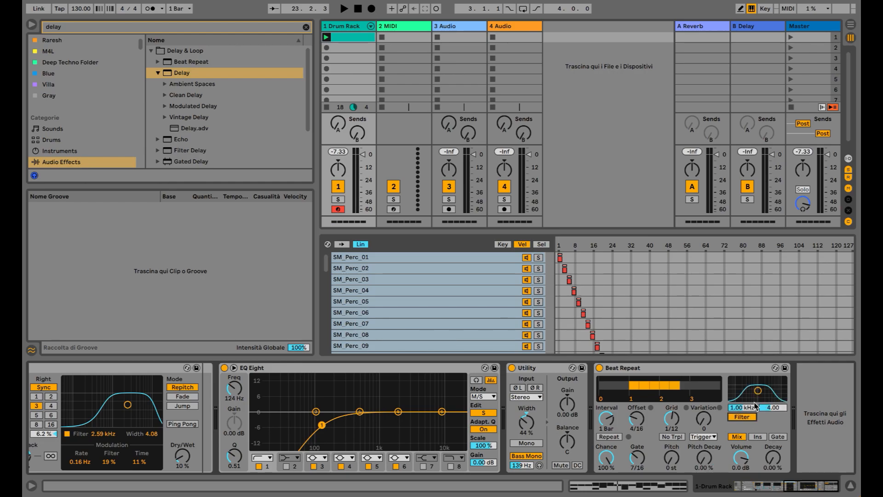
drag(758, 391, 762, 391)
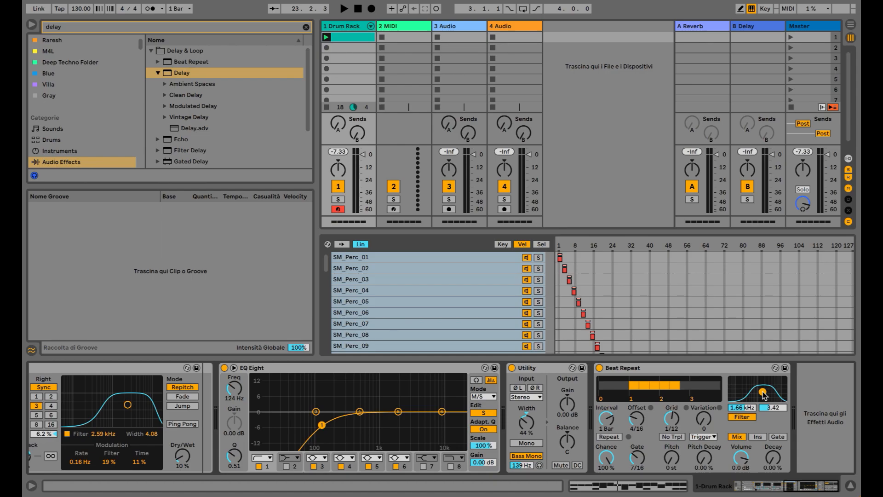
drag(763, 391, 764, 389)
Compare Beat Repeat's Mix, Ins and Gate output modes and choose Ins
click(777, 437)
click(737, 437)
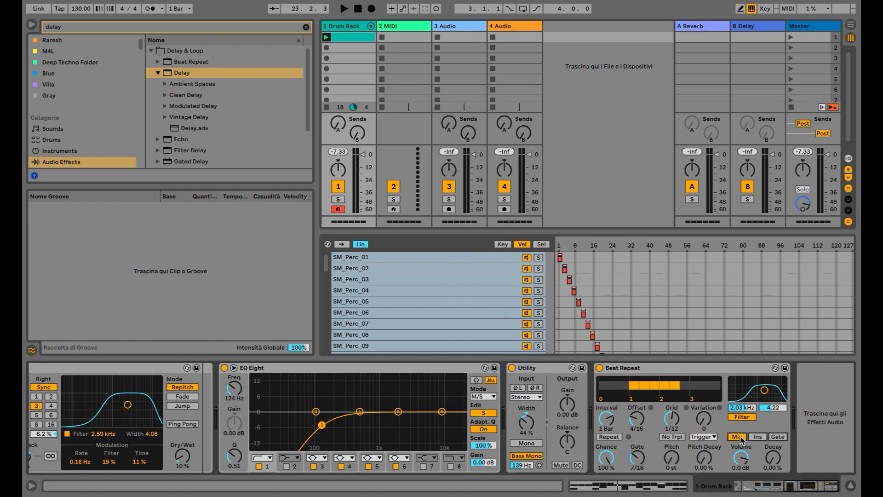
click(758, 436)
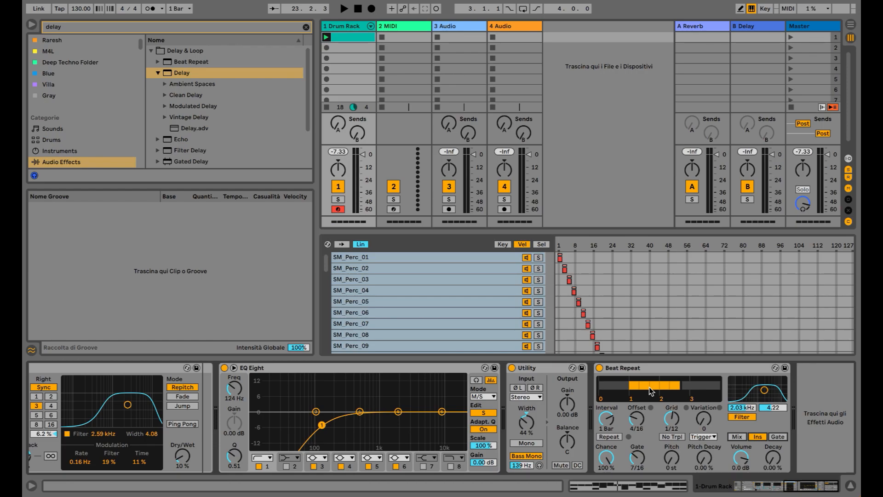
click(777, 436)
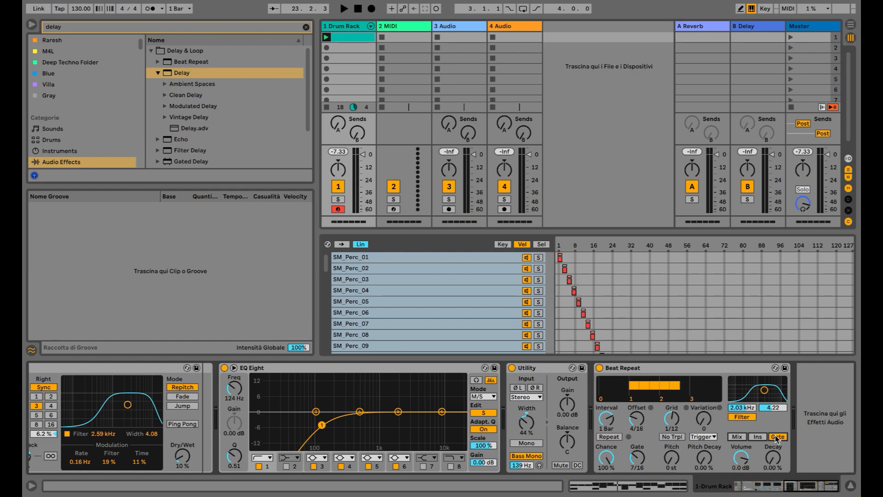
click(754, 437)
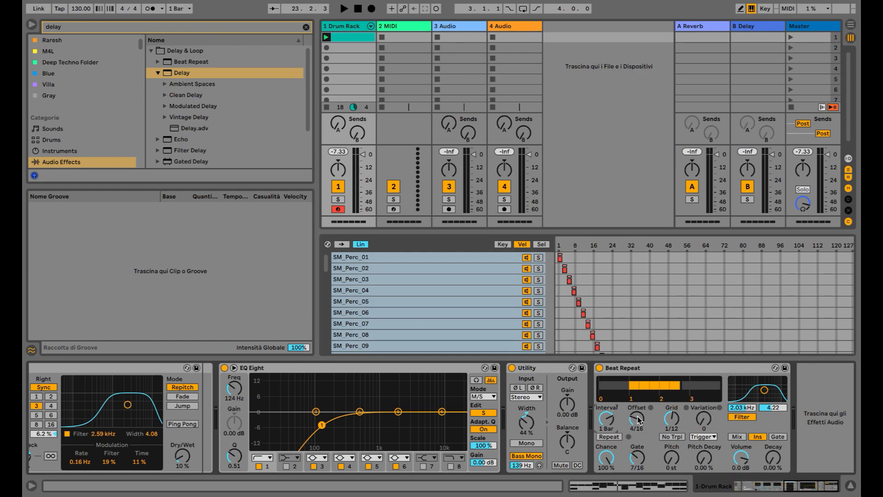
Set Beat Repeat's offset to 0 and grid to 1/16, and adjust its filter to 2.17 kHz with a width of 5.02
drag(636, 418, 637, 443)
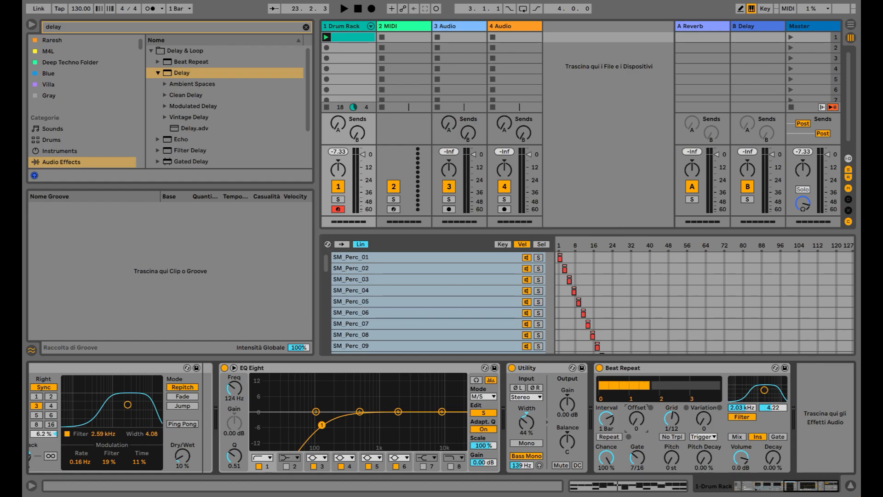
drag(765, 390, 765, 387)
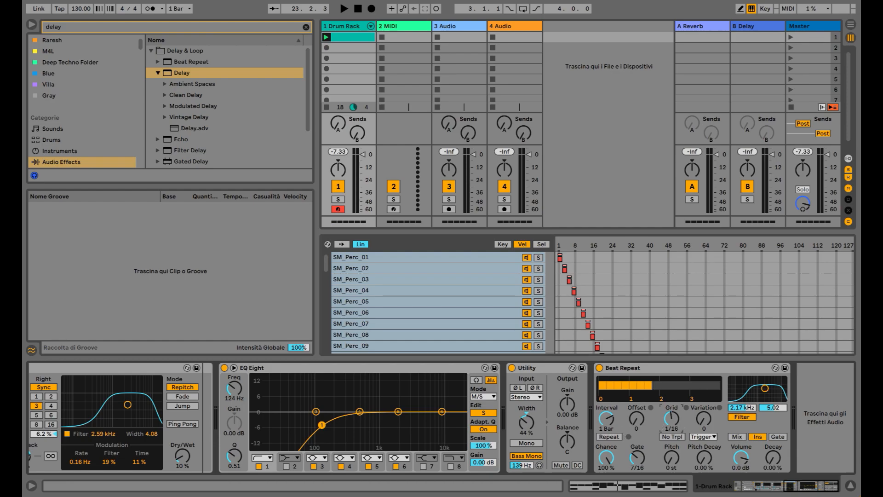
Set Beat Repeat's interval to 2 Bar, offset to 8/16, grid to 1/6 and gate to 9/16 while auditioning the loop
drag(671, 419, 671, 403)
drag(611, 423, 638, 400)
drag(638, 452, 639, 441)
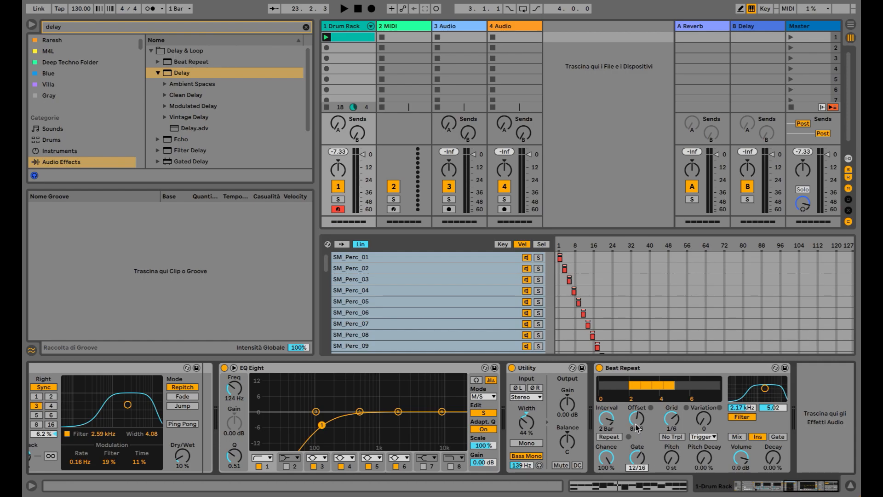
key(space)
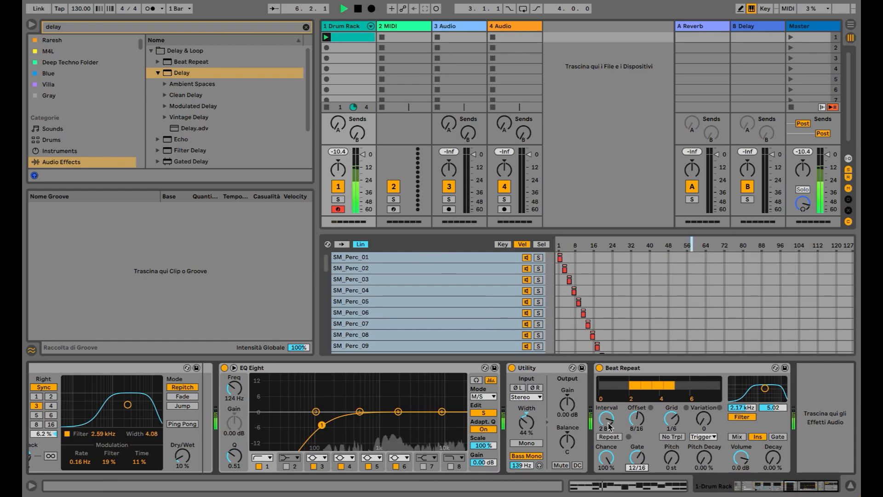
click(609, 463)
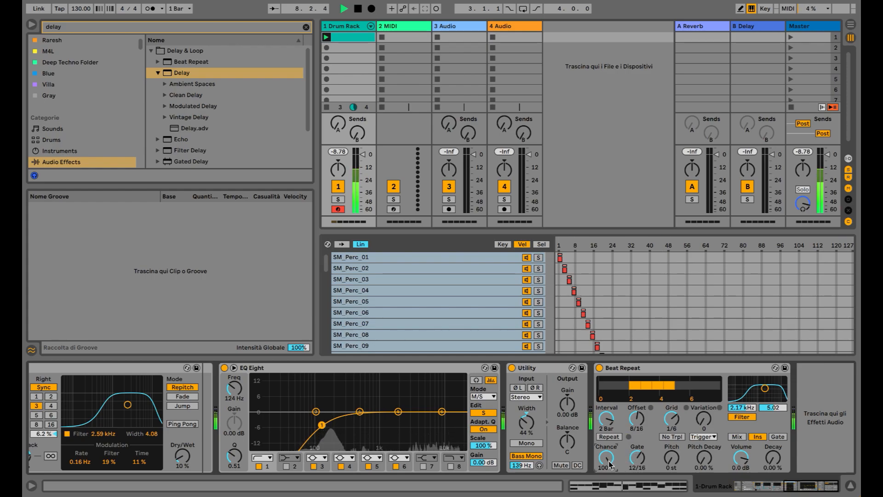
click(675, 429)
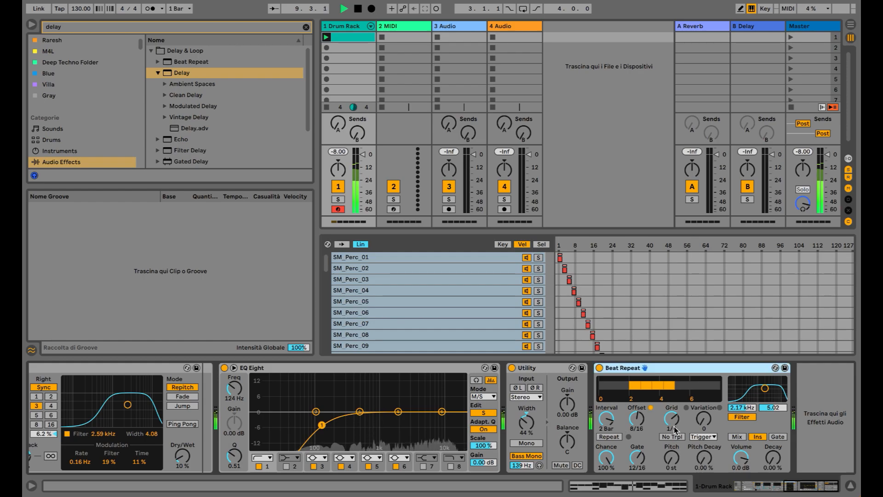
click(675, 429)
drag(646, 458, 646, 473)
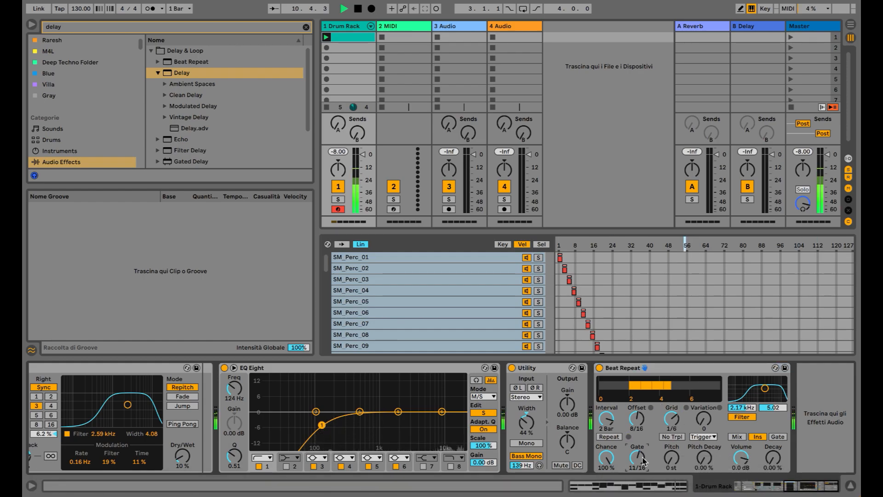
Duplicate the Beat Repeat device and deactivate the copy
click(661, 370)
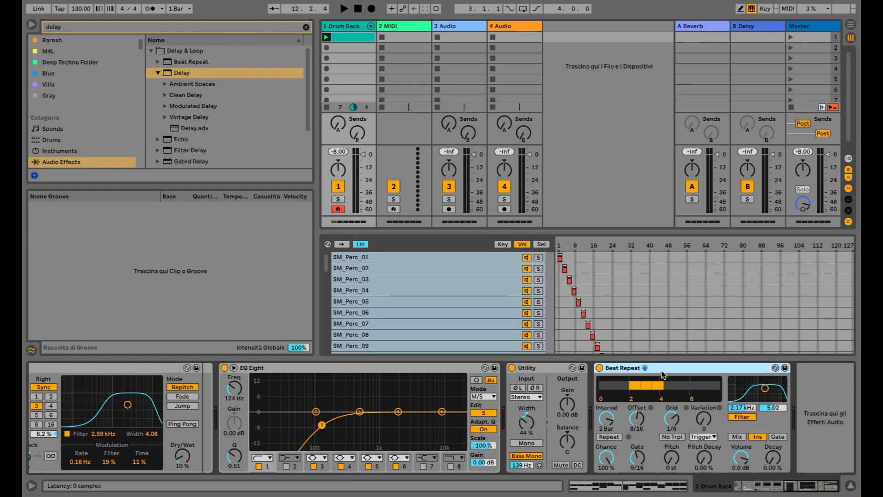
key(ctrl+d)
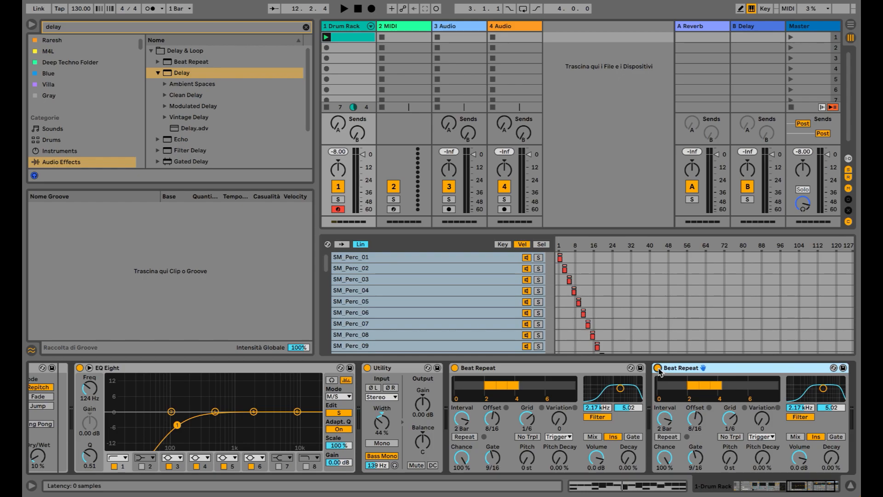
click(657, 368)
Set the first Beat Repeat's interval to 1 Bar, offset to 3/16, grid to 1/8 and gate to 8/16 while auditioning it
click(548, 369)
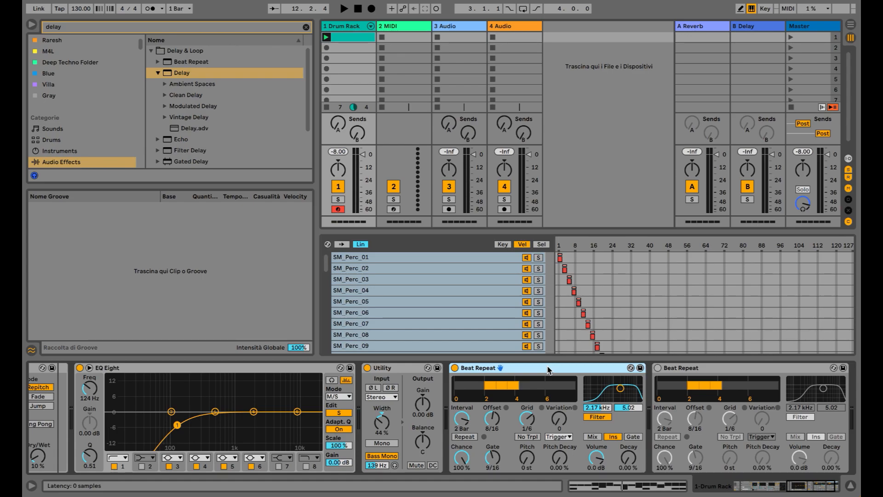
key(space)
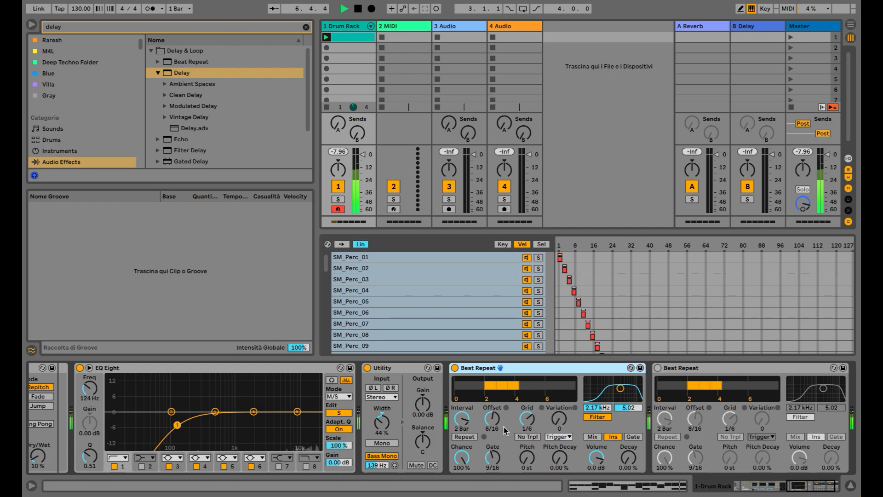
drag(462, 420, 465, 426)
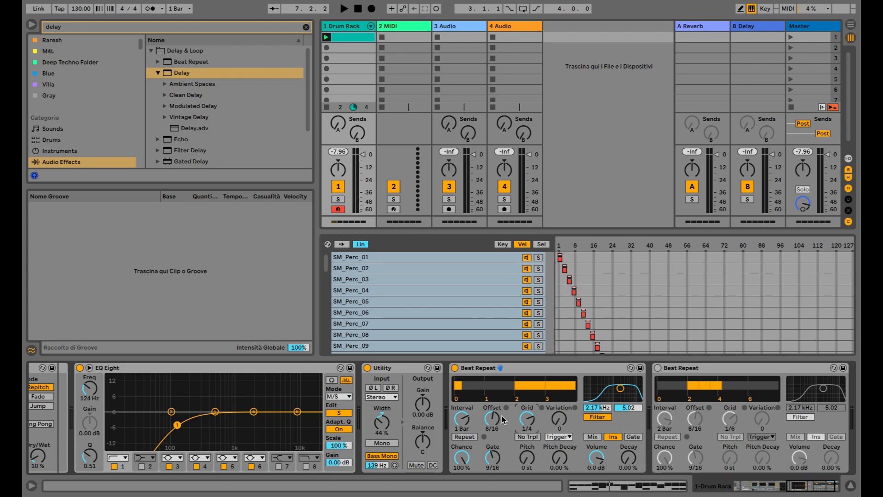
drag(498, 418, 499, 429)
key(space)
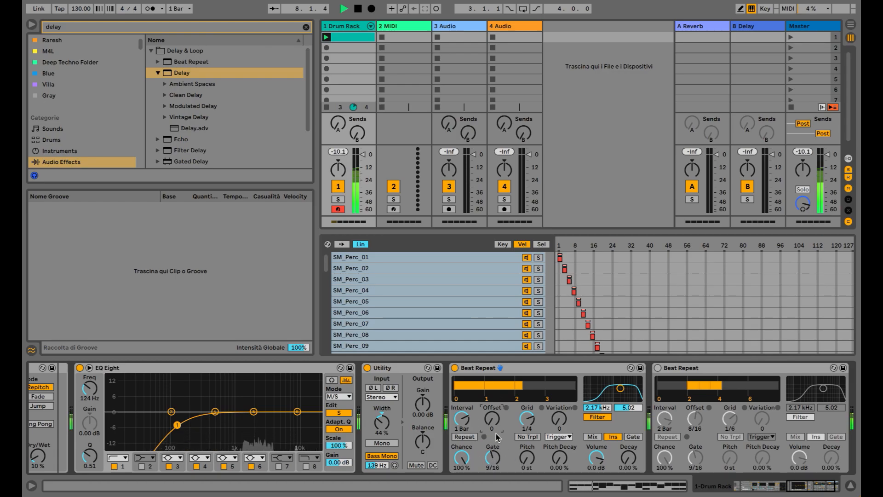
drag(528, 422, 528, 425)
key(space)
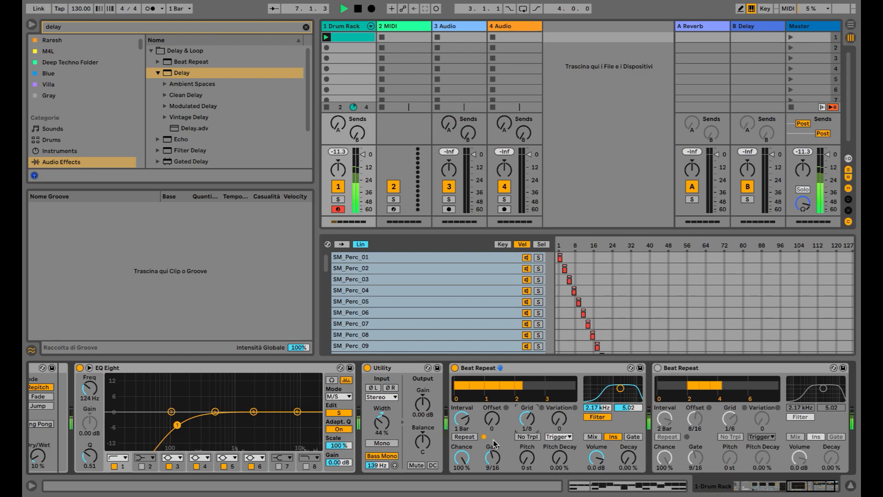
drag(492, 456, 492, 460)
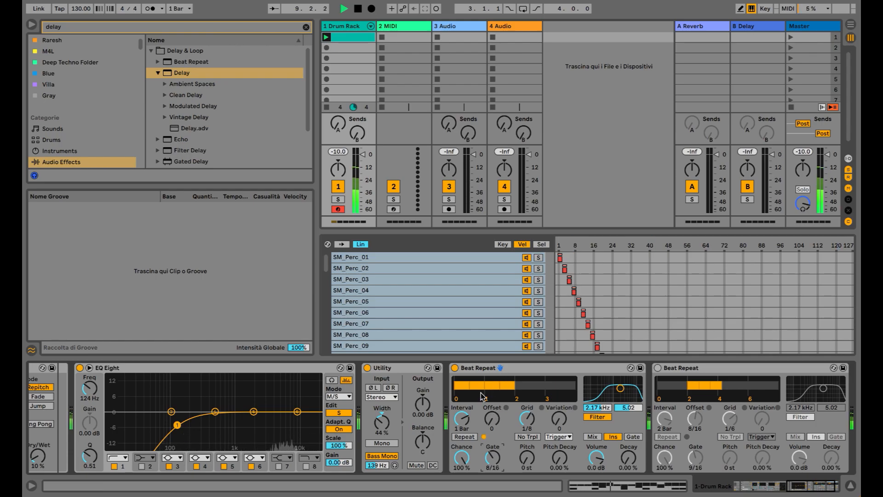
drag(498, 424, 498, 417)
click(534, 419)
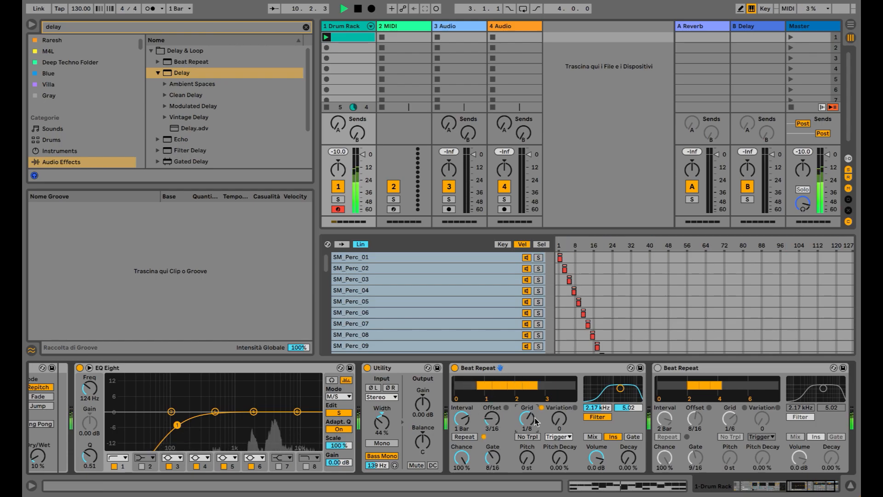
Duplicate the first Beat Repeat, deactivate the new copy, and set the original's grid to 1/16
click(535, 367)
key(space)
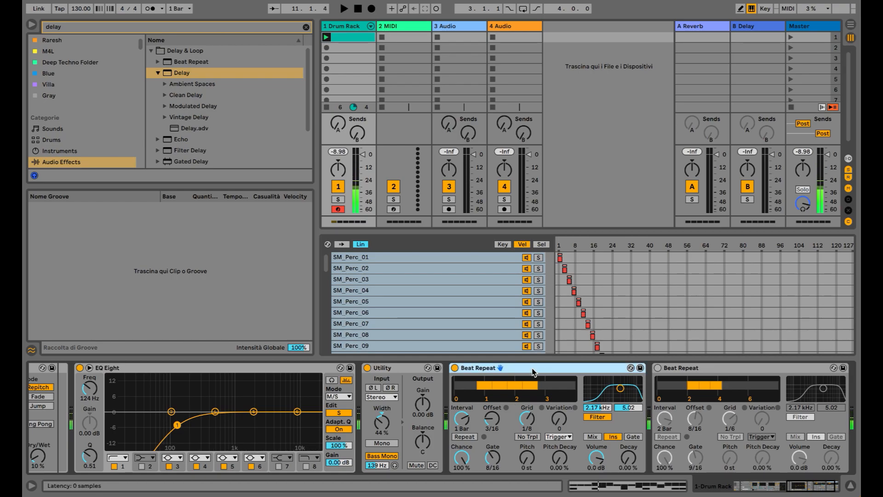
key(super+d)
drag(527, 419, 526, 427)
key(space)
click(658, 367)
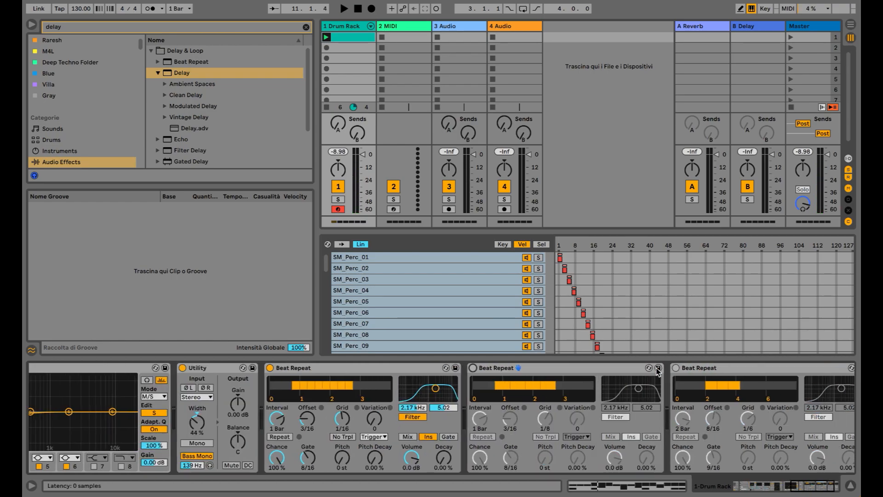
scroll(559, 399, left, 6)
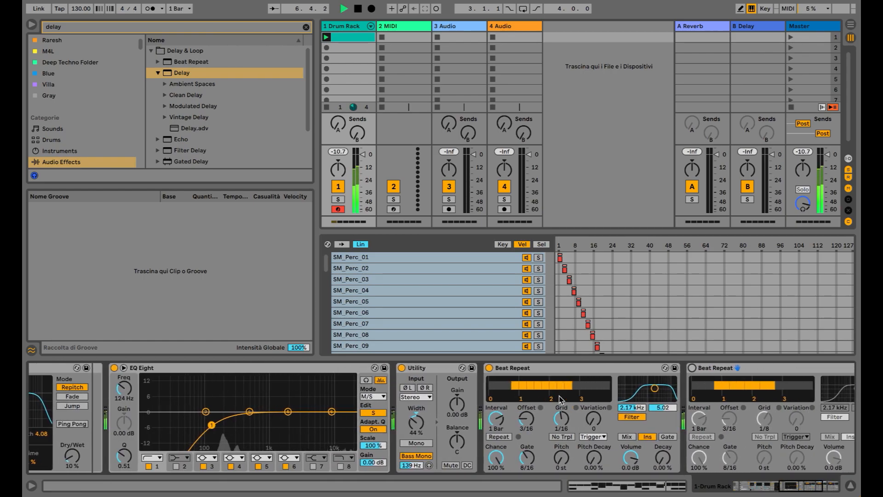
scroll(559, 400, right, 8)
key(space)
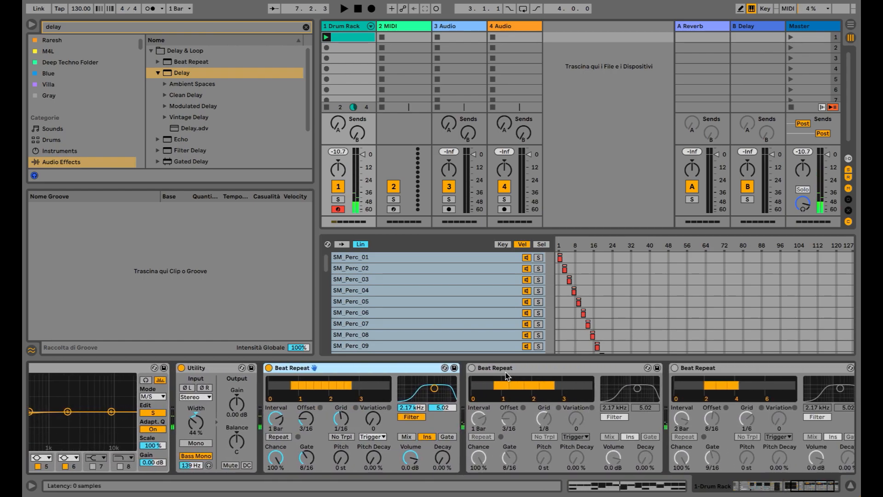
Group the first Beat Repeat into an Audio Effect Rack and move the other two Beat Repeats into their own chains
shift+click(767, 369)
click(382, 367)
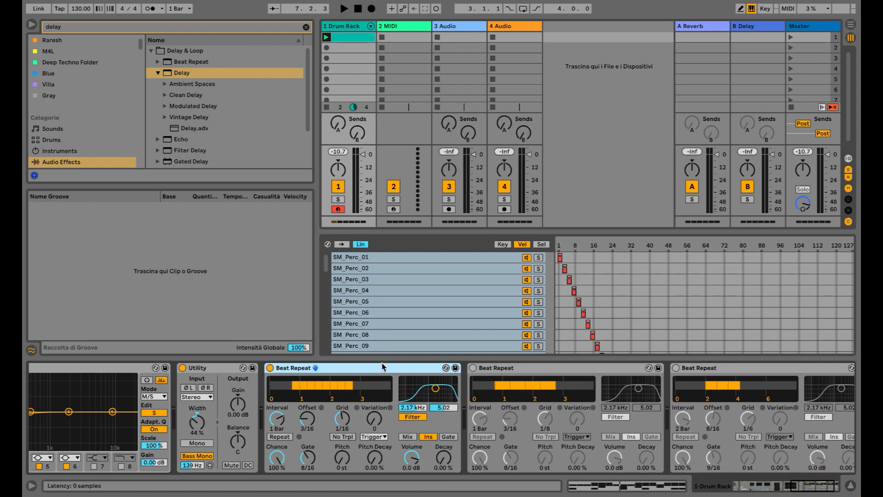
key(ctrl+g)
click(270, 406)
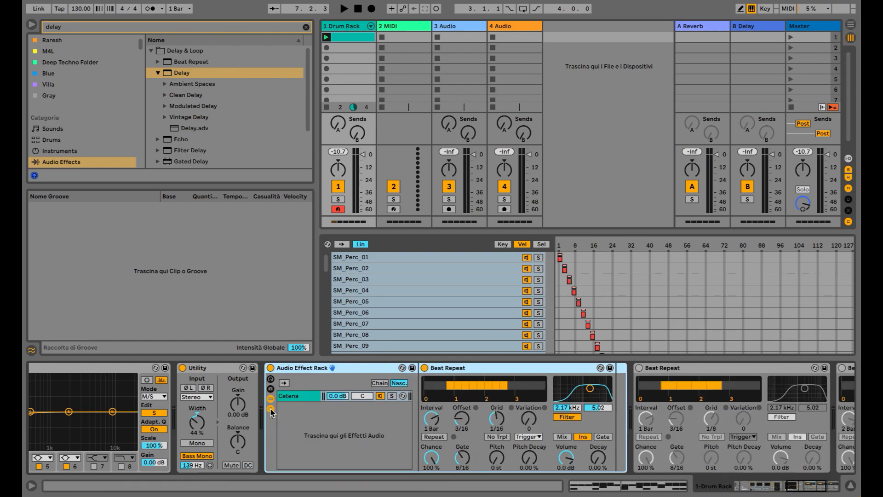
drag(714, 369, 350, 429)
drag(650, 367, 349, 419)
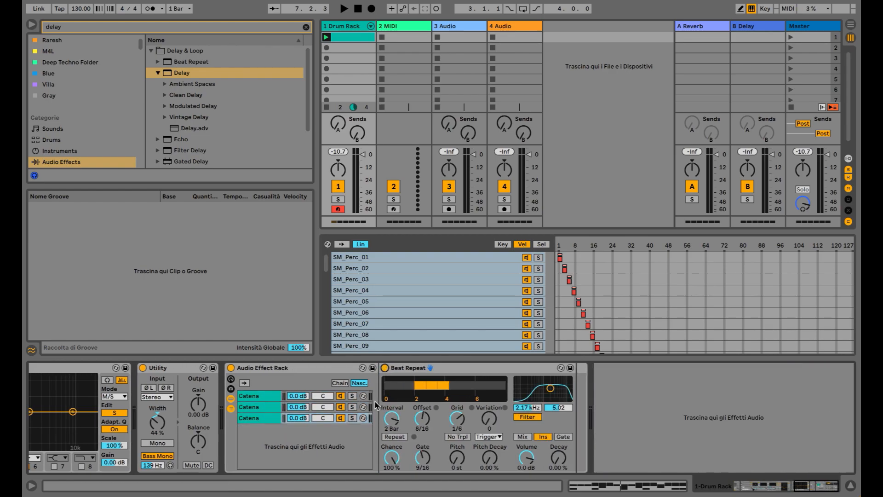
Activate the deactivated Beat Repeats in the Audio Effect Rack's other chains
click(271, 398)
click(271, 406)
click(384, 367)
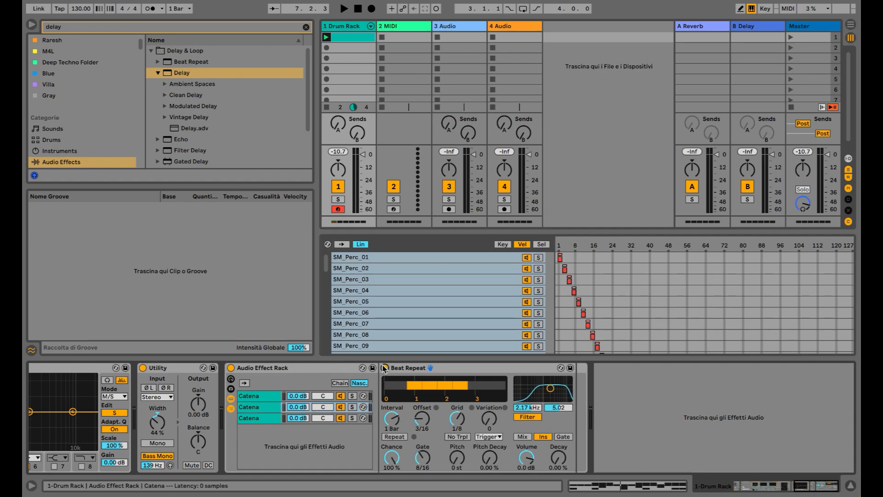
Extend the rack's three chain zones across the full 0 to 127 range and distribute them evenly
shift+click(257, 417)
click(340, 382)
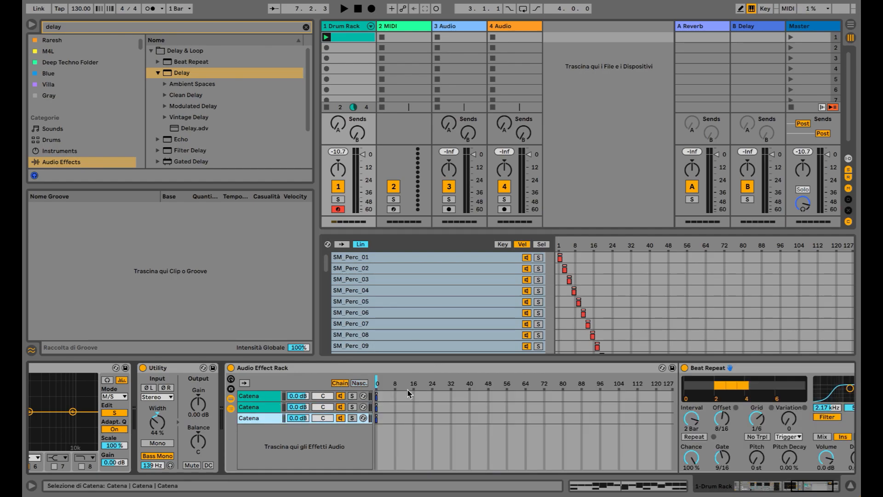
drag(377, 396, 673, 396)
right_click(637, 398)
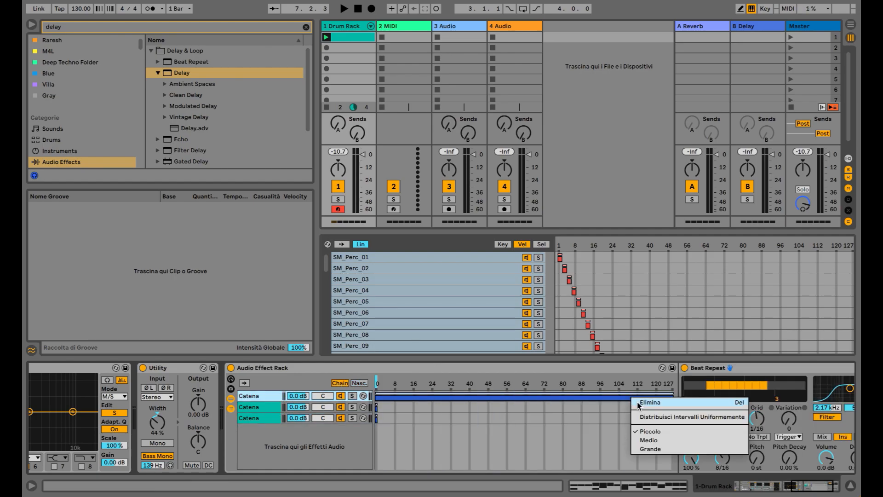
click(642, 416)
Search the MIDI effects for "expre" and add the Expression Control Random preset in front of the Drum Rack
scroll(94, 159, down, 5)
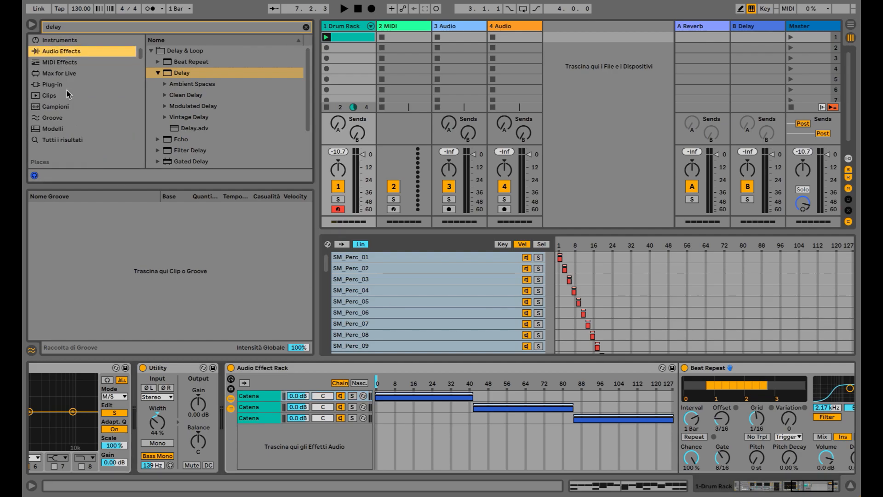
click(65, 63)
click(306, 27)
text(expre)
click(150, 50)
click(158, 62)
click(194, 95)
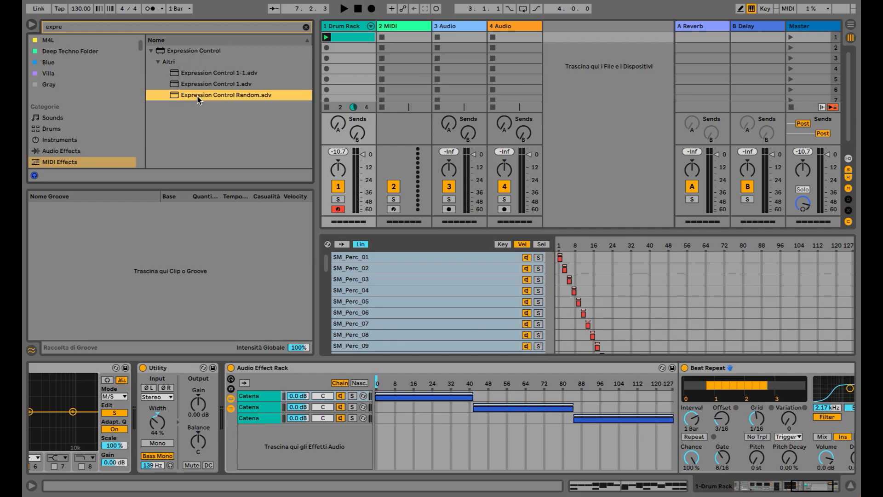
drag(434, 346, 412, 378)
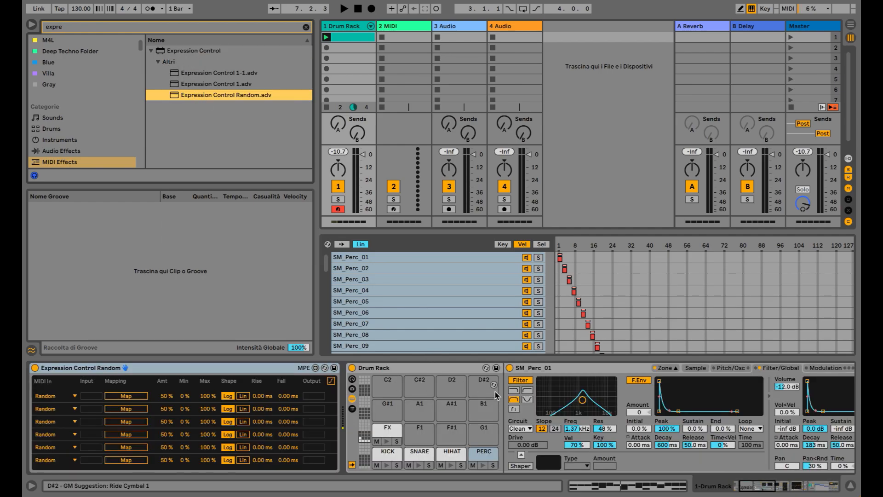
Map Expression Control's first Random source to the Audio Effect Rack's chain selector and audition the random switching
click(126, 396)
scroll(377, 414, down, 10)
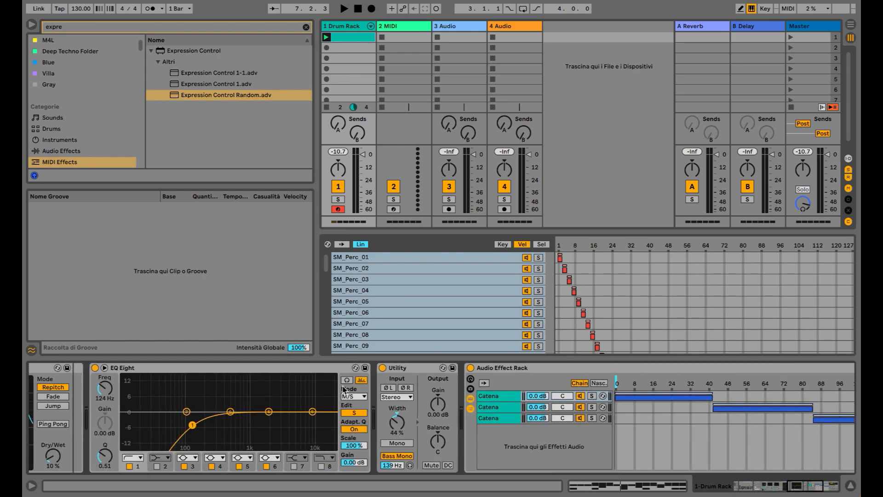
click(281, 385)
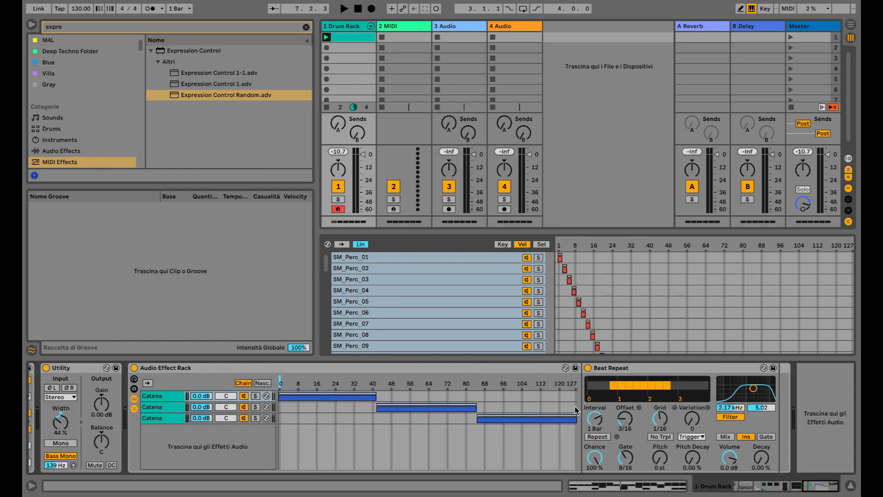
key(space)
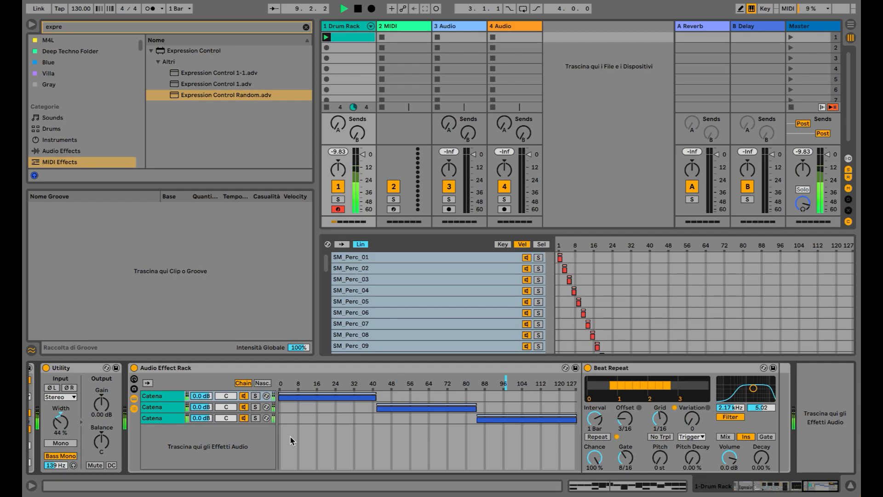
key(space)
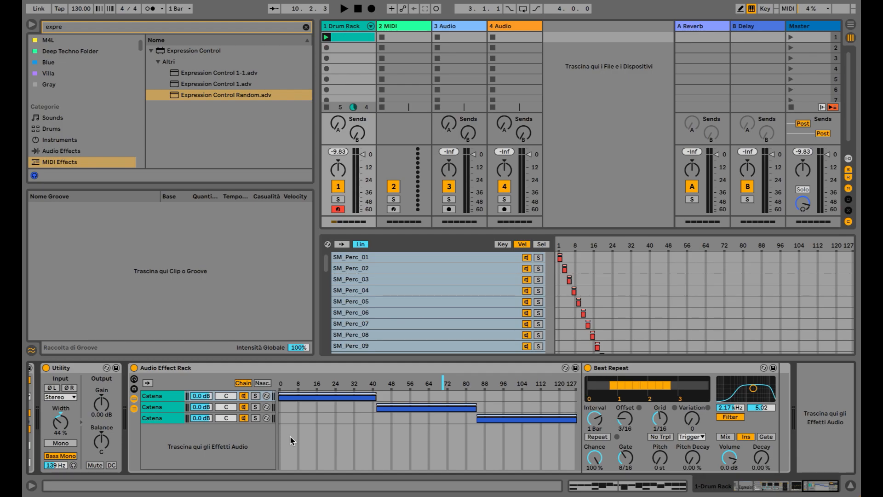
Show the mixer's in/out routing section and load the Glue Compressor preset Drum - Full Parallel on the Master track
click(810, 23)
key(ctrl+alt+i)
click(79, 151)
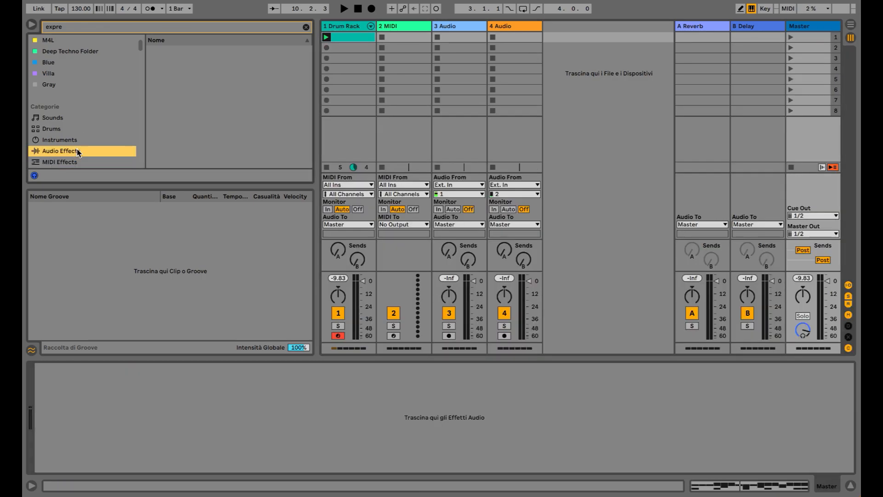
click(306, 28)
text(glue)
click(152, 51)
click(158, 62)
double_click(207, 106)
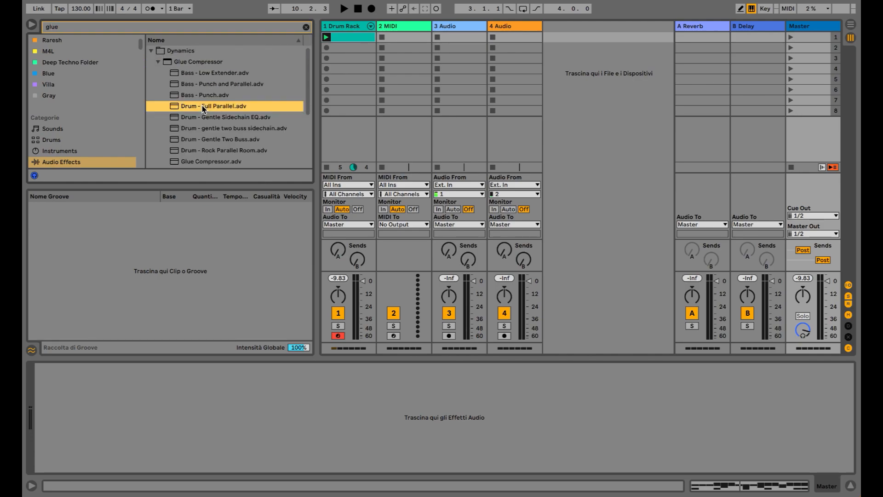
Search the audio effects for "lim" and add a Limiter after the Glue Compressor on the Master track
click(306, 28)
text(lim)
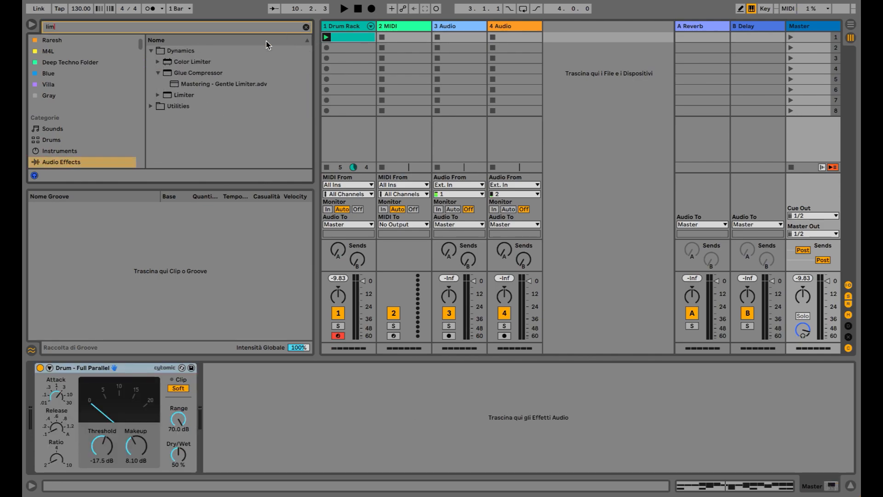
double_click(185, 95)
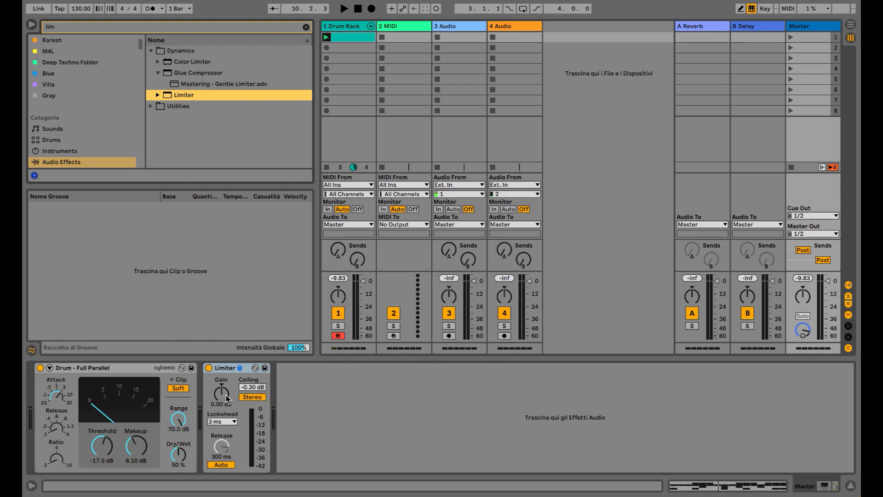
Raise the Limiter's gain to 7.70 dB while auditioning the drum pattern
key(space)
drag(226, 400, 225, 381)
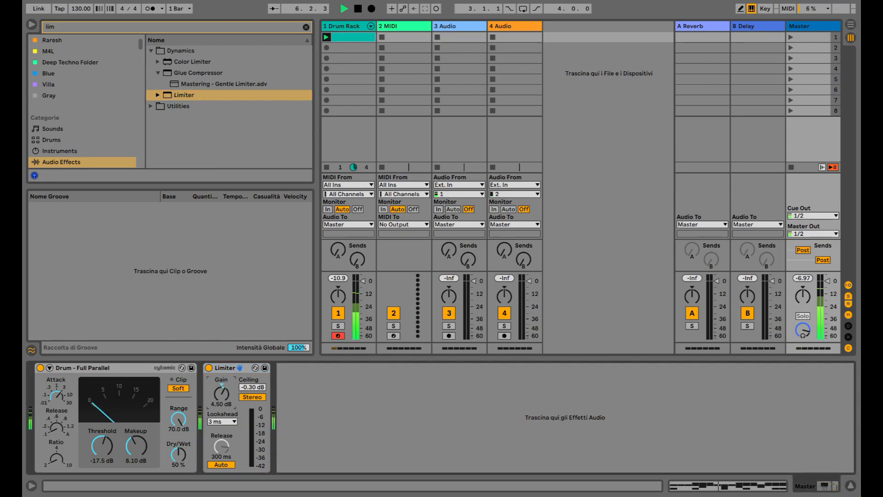
mouse_move(226, 382)
mouse_down()
mouse_move(226, 372)
mouse_move(226, 380)
mouse_up()
Search the plug-ins for "spec" and add the RNDigital IXL Spectrum Analyzer after the Limiter on the Master track
scroll(67, 112, down, 4)
click(67, 112)
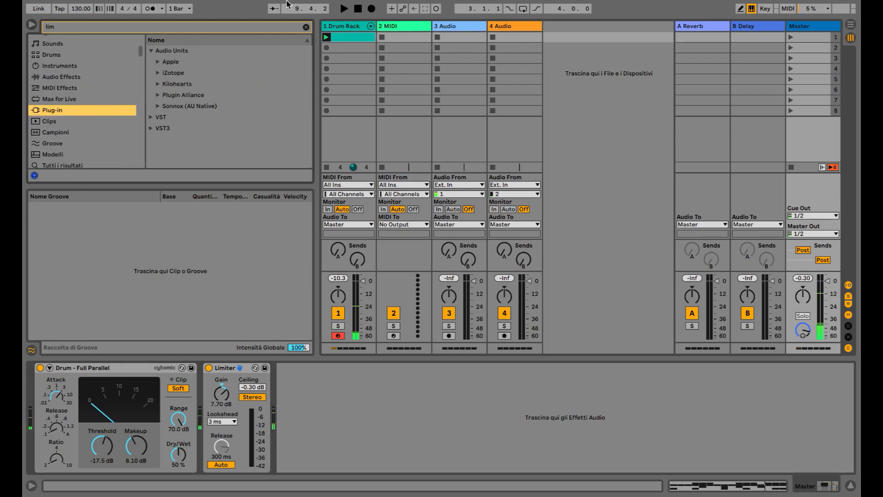
click(306, 27)
text(spec)
click(161, 94)
click(190, 108)
double_click(191, 111)
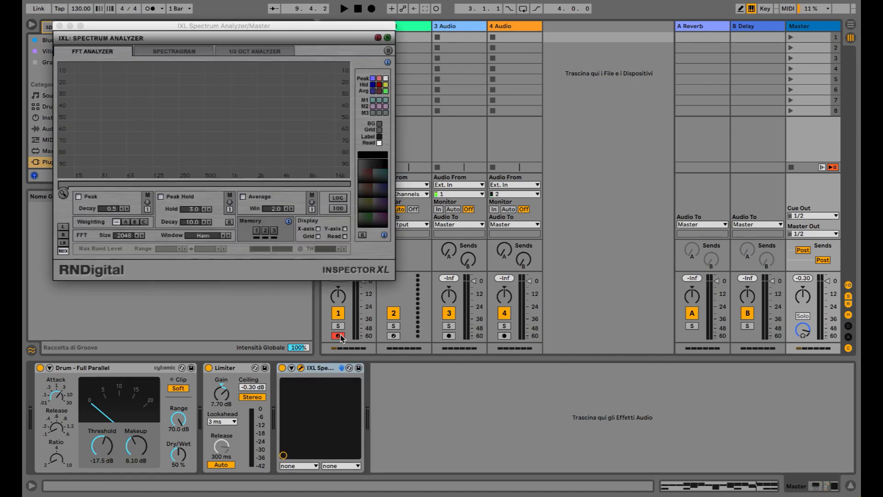
Examine the drum pattern's spectrum during playback in the analyzer's 1/3 octave view, and close the analyzer window
click(338, 208)
click(337, 208)
drag(158, 24, 593, 38)
click(347, 27)
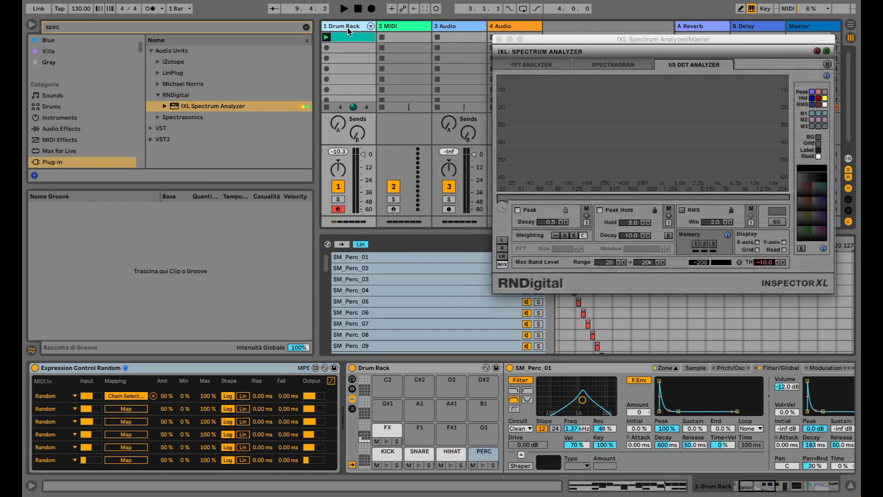
key(space)
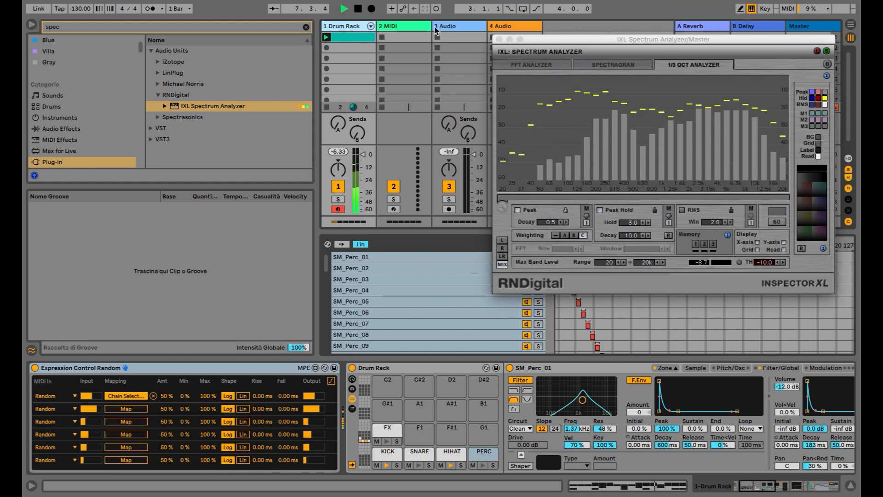
key(space)
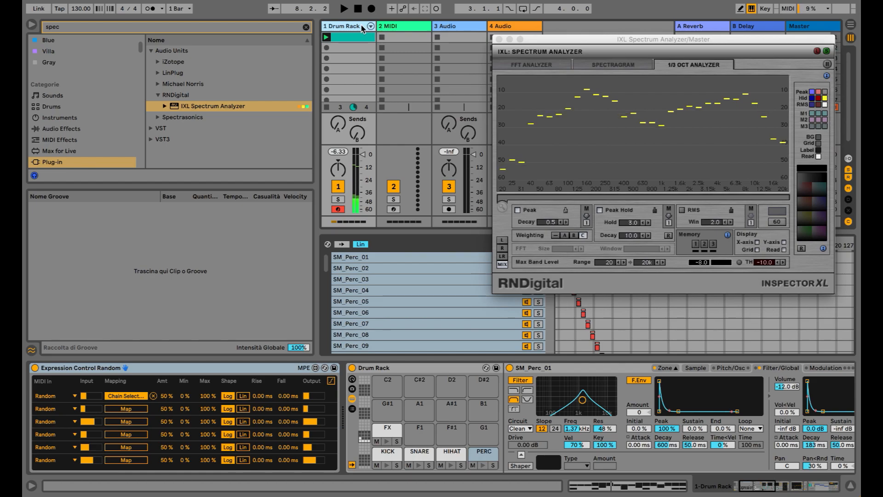
click(499, 39)
Search the audio effects for "eq" and add an EQ Eight after the Audio Effect Rack on the Drum Rack track
scroll(697, 439, right, 10)
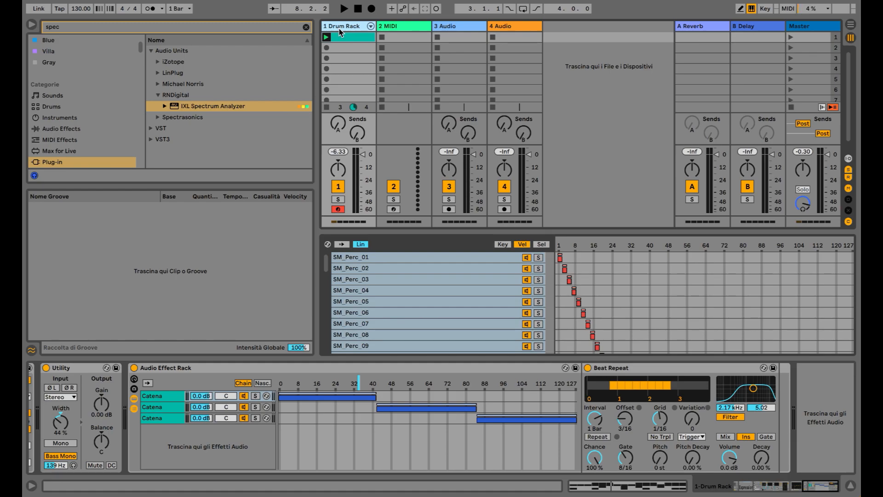
click(81, 129)
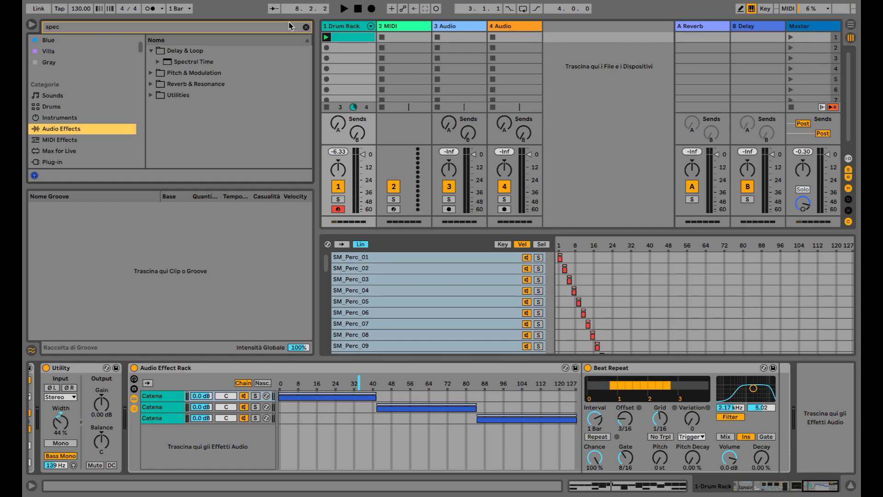
click(306, 28)
text(eq)
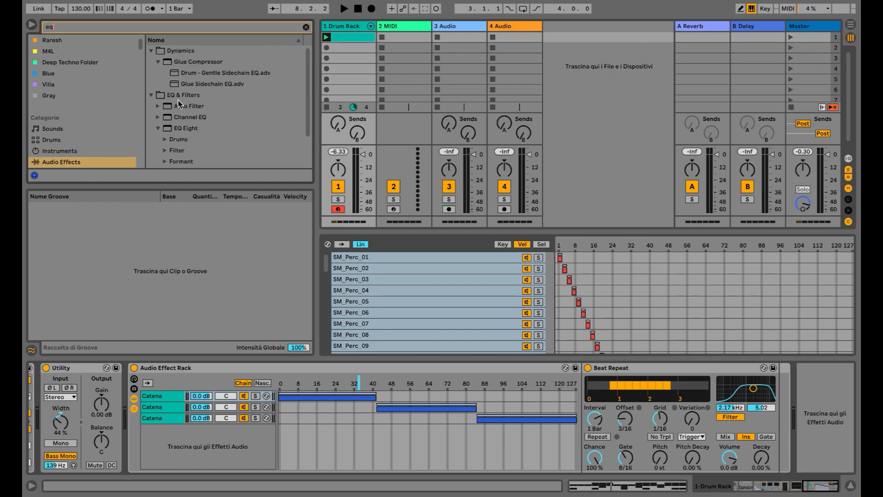
double_click(180, 128)
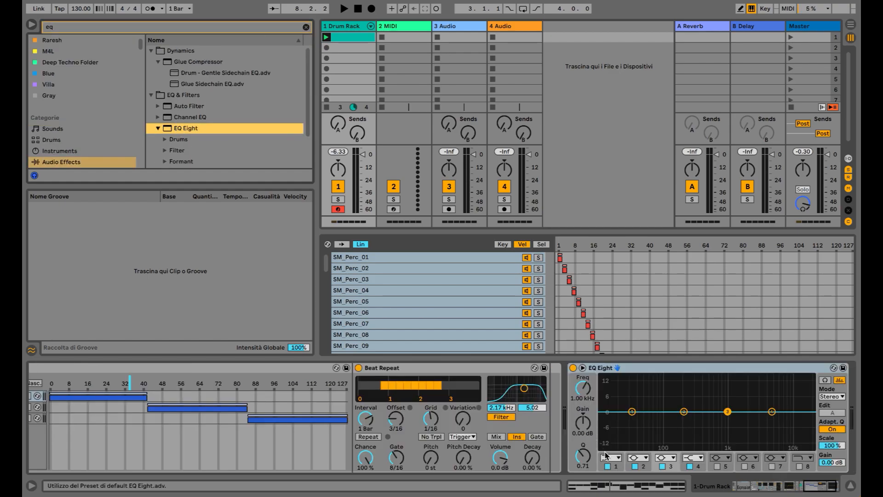
Set EQ Eight's first band to a low cut at about 211 Hz and lower the Drum Rack track's volume to -4.0 dB during playback
click(606, 458)
click(614, 400)
drag(631, 419, 685, 423)
key(space)
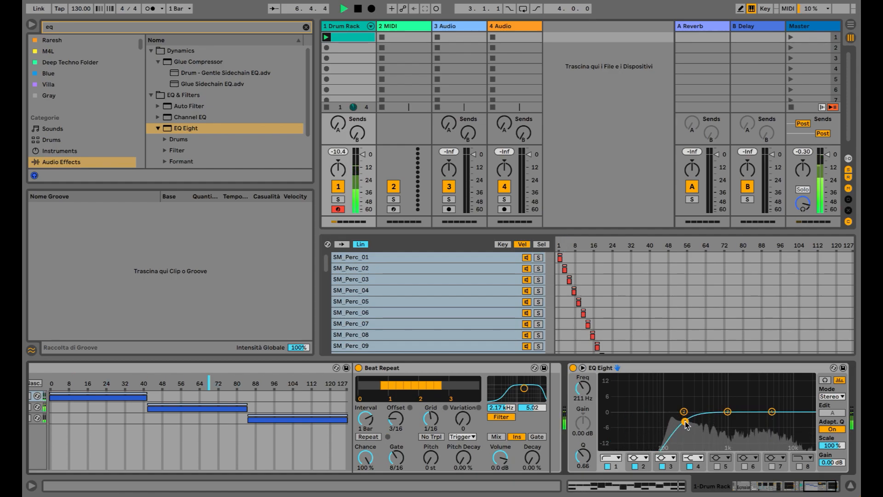
drag(363, 154, 365, 161)
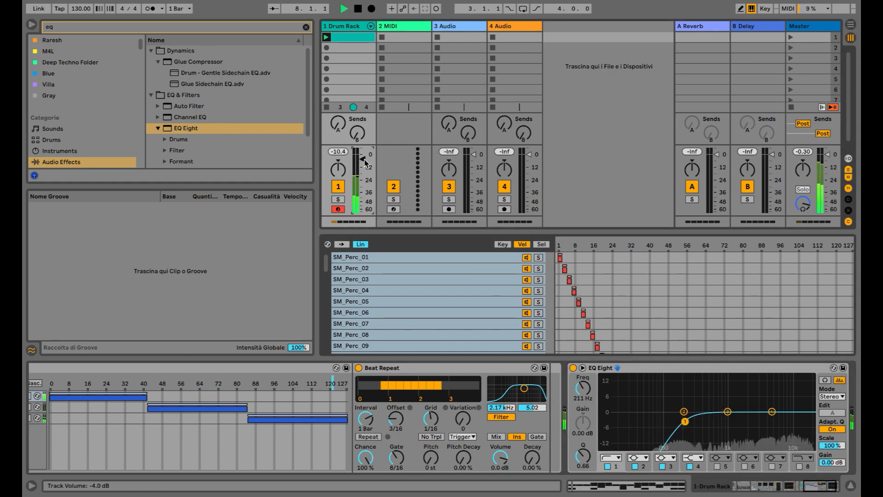
key(space)
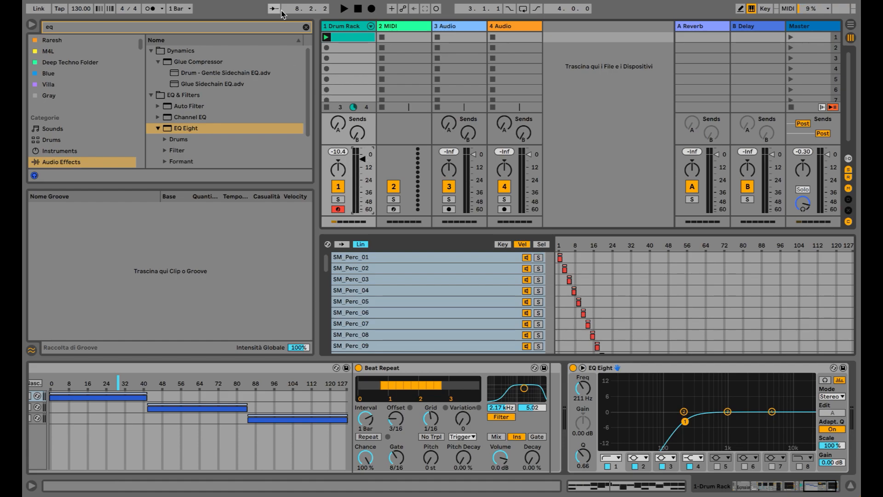
Search the instruments for "drum" and try to load an empty Drum Rack on the first track
click(305, 26)
text(dr)
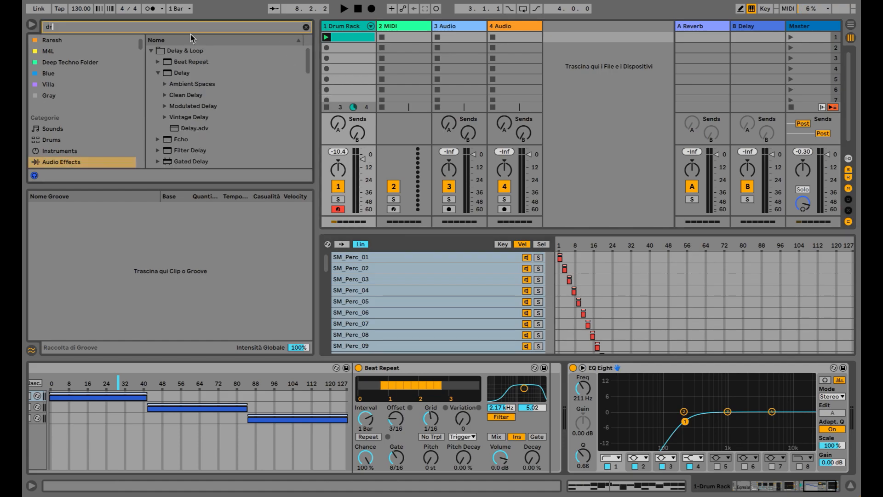
text(um)
click(60, 150)
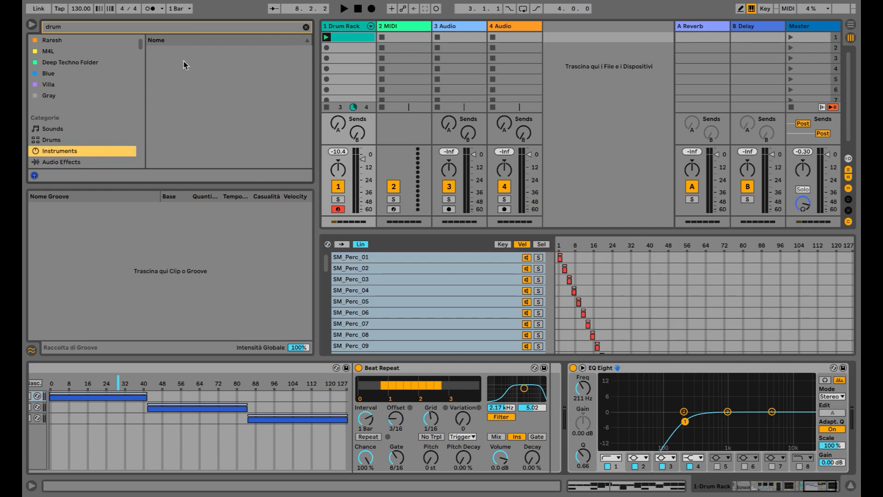
double_click(180, 73)
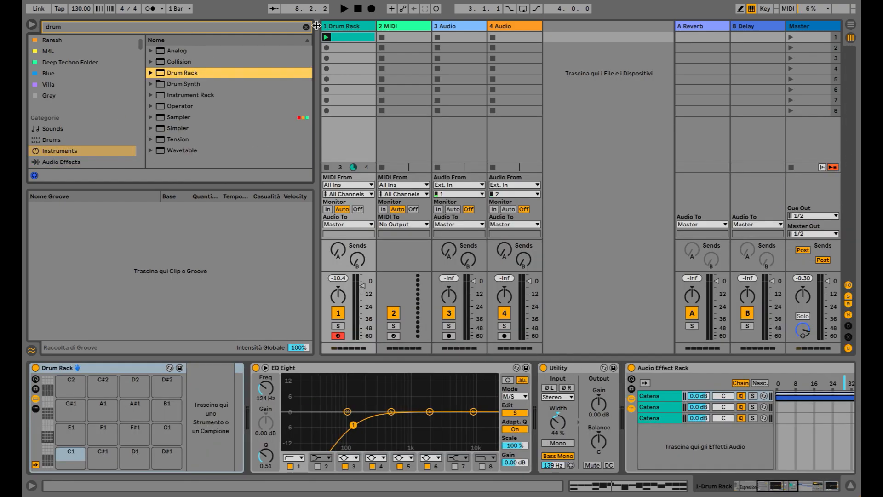
Clear the browser search and select all kick samples up to SM_Kick_26.wav in the sample library's One Shot Kicks folder
click(306, 27)
scroll(76, 94, down, 20)
click(80, 152)
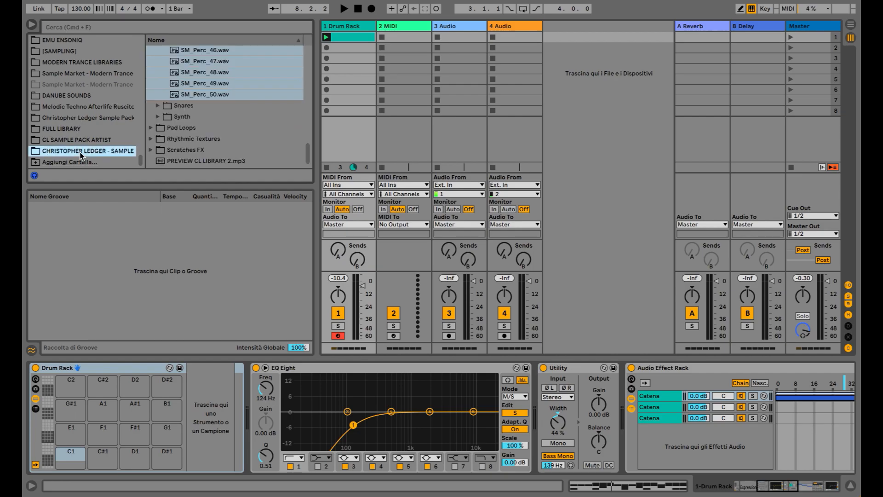
scroll(186, 92, up, 15)
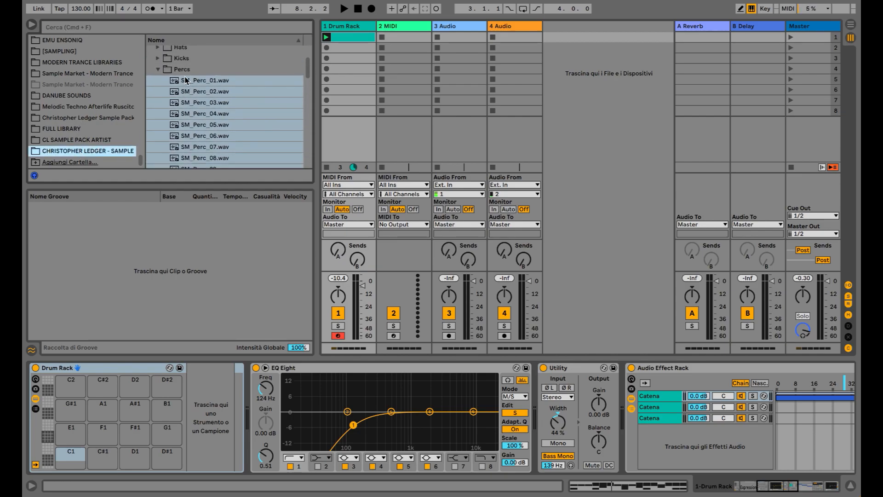
click(159, 117)
click(192, 127)
scroll(193, 127, down, 10)
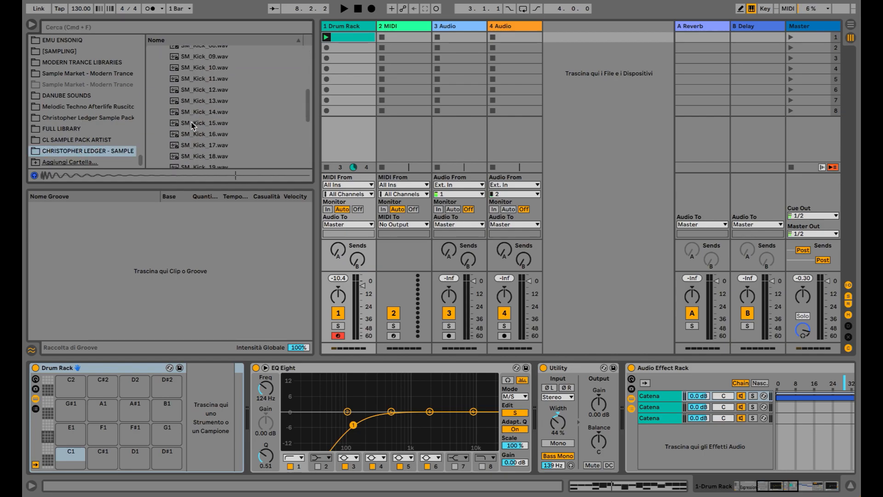
shift+click(204, 76)
Try to place the selected kick samples and undo the Drum Rack loaded over the first track's kit
drag(65, 435, 418, 110)
key(super+z)
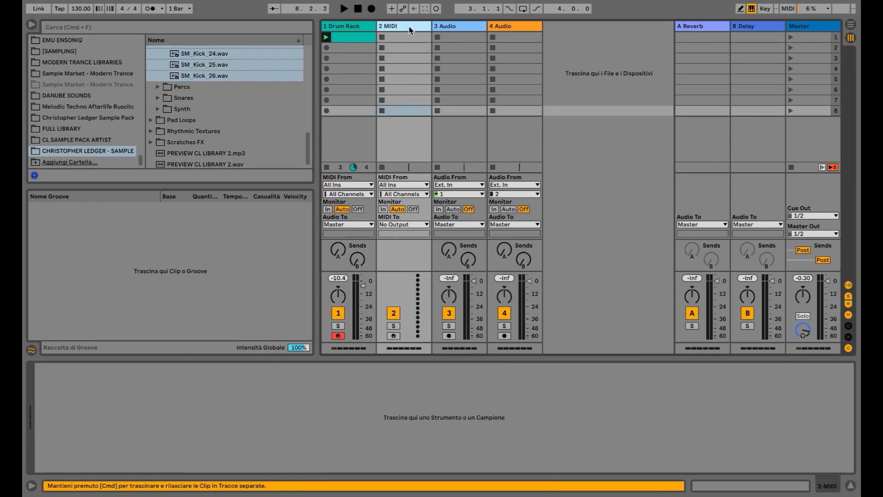
key(Left)
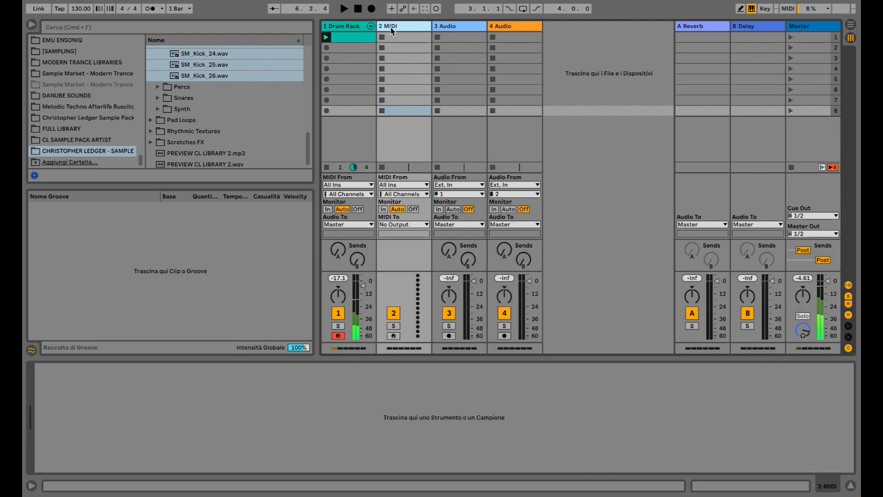
Load an empty Drum Rack from the Drums category onto the second MIDI track
scroll(114, 76, up, 10)
click(51, 161)
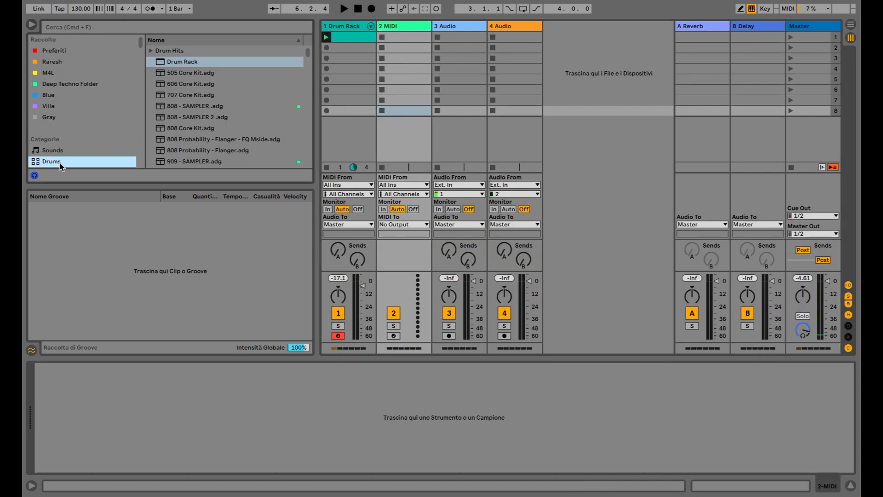
drag(199, 63, 397, 60)
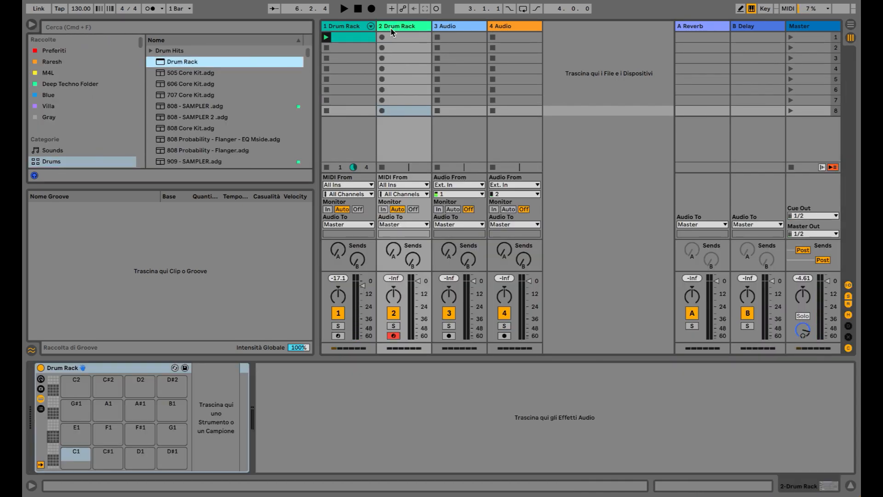
Load the selected kick samples SM_Kick_01 to SM_Kick_26 onto the new Drum Rack's pads, starting at C-2
scroll(97, 156, down, 10)
click(98, 152)
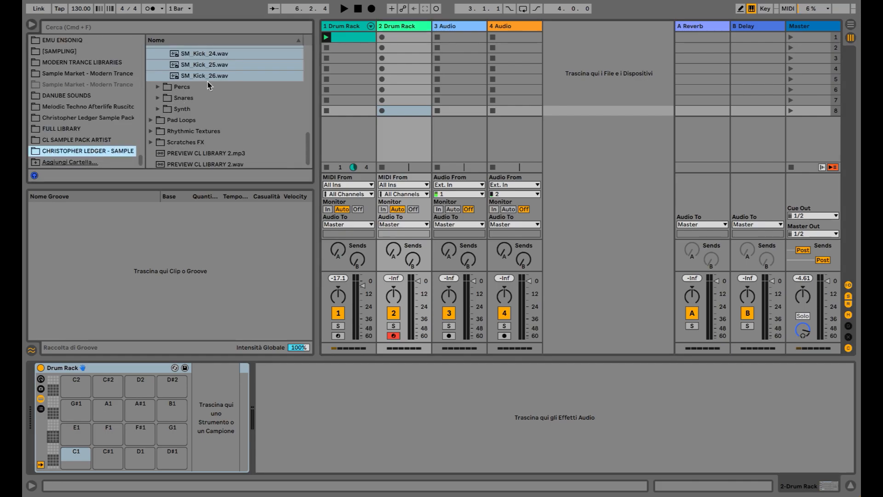
drag(33, 495, 55, 469)
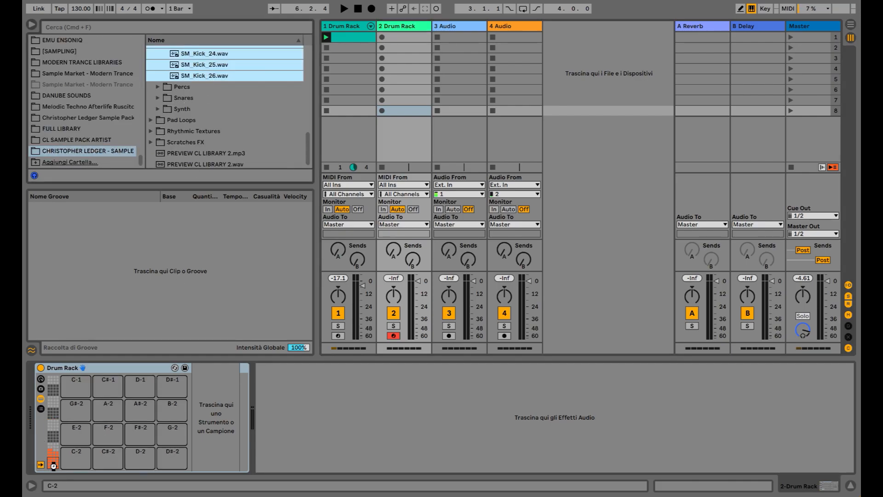
Load the snare samples SM_Snare_01 to SM_Snare_22 onto the Drum Rack pads after the kicks, starting at D0
click(159, 98)
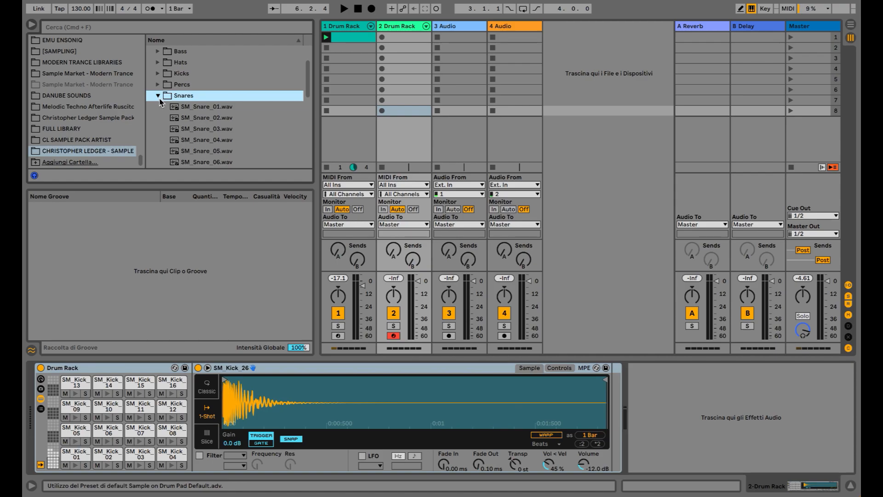
scroll(196, 108, down, 3)
scroll(196, 107, down, 5)
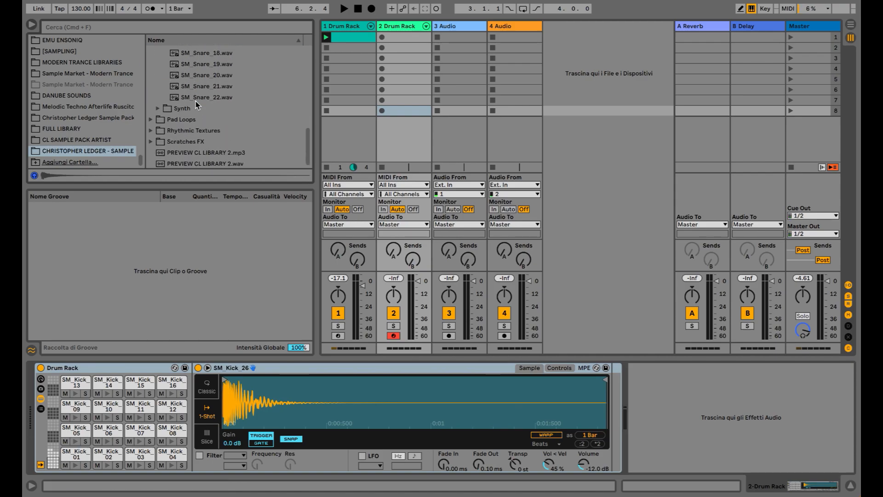
shift+click(196, 97)
drag(140, 226, 55, 447)
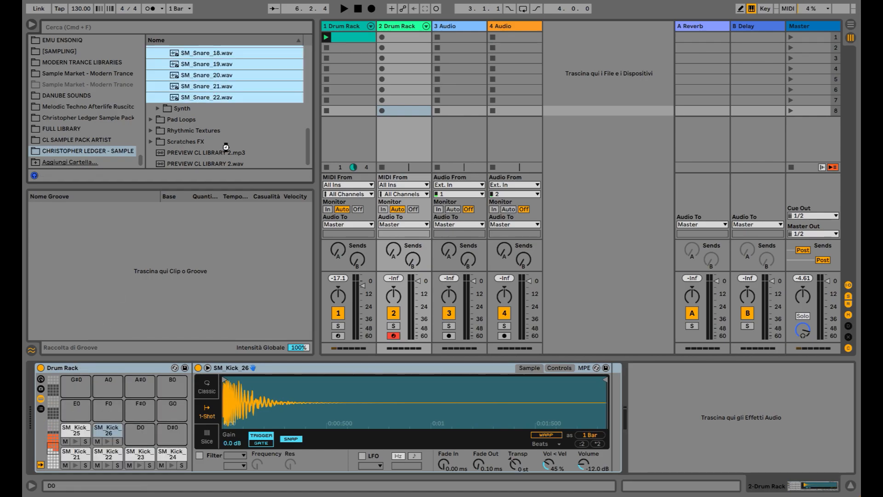
Load the hat samples SM_Hat_01 to SM_Hat_25 onto the Drum Rack pads after the snares, starting at C2
scroll(180, 106, up, 6)
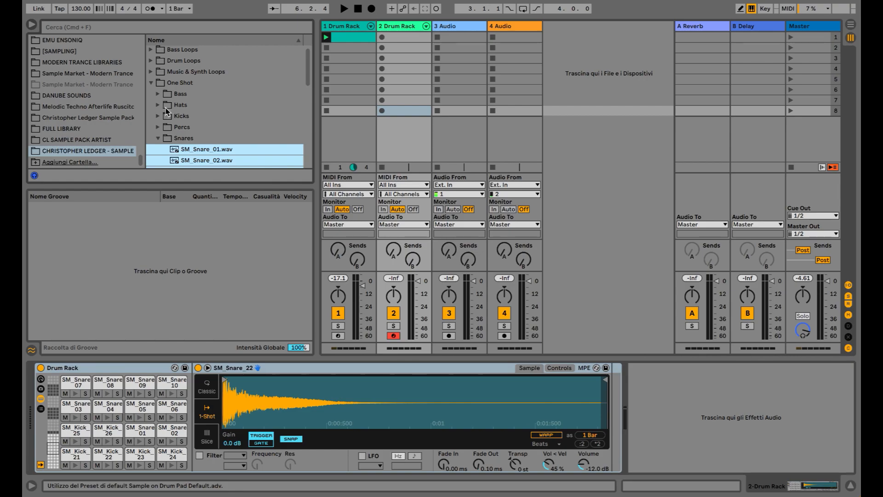
click(181, 105)
click(159, 106)
click(187, 117)
scroll(189, 122, down, 10)
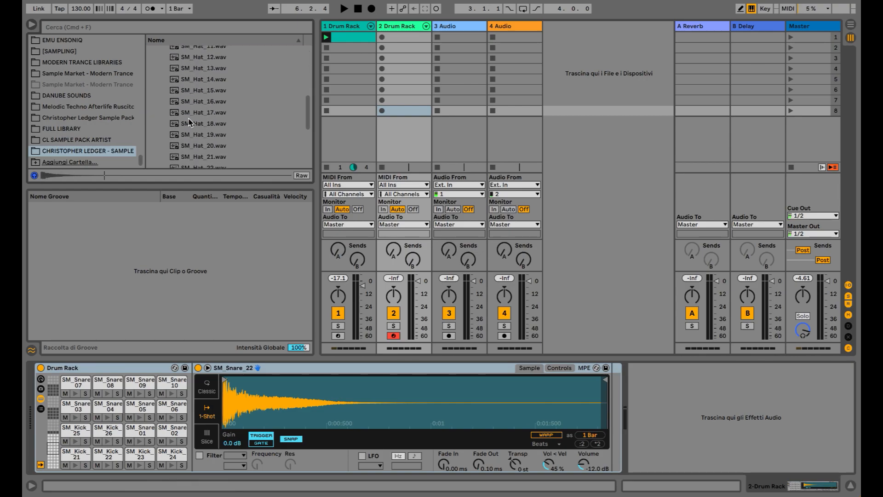
shift+click(192, 64)
drag(164, 200, 52, 430)
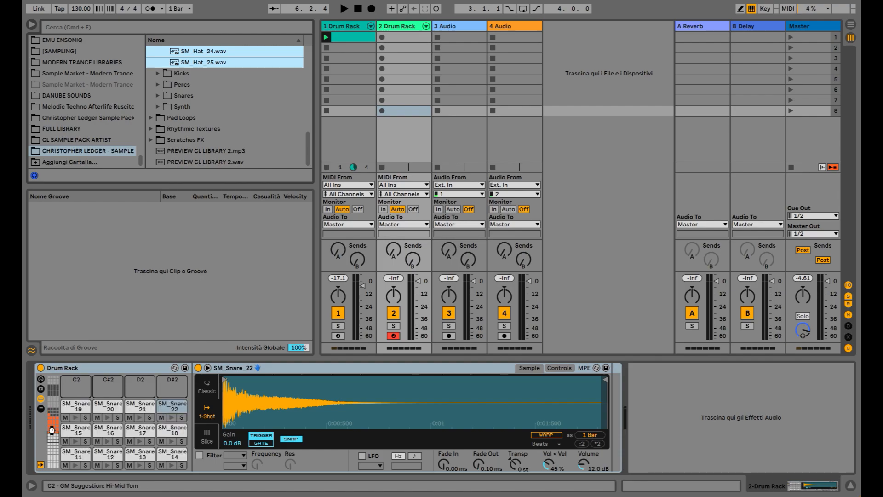
Load the percussion samples SM_Perc_01 to SM_Perc_50 onto the Drum Rack pads after the hats, starting at C#4
click(159, 84)
click(186, 95)
scroll(186, 95, down, 10)
scroll(186, 96, down, 7)
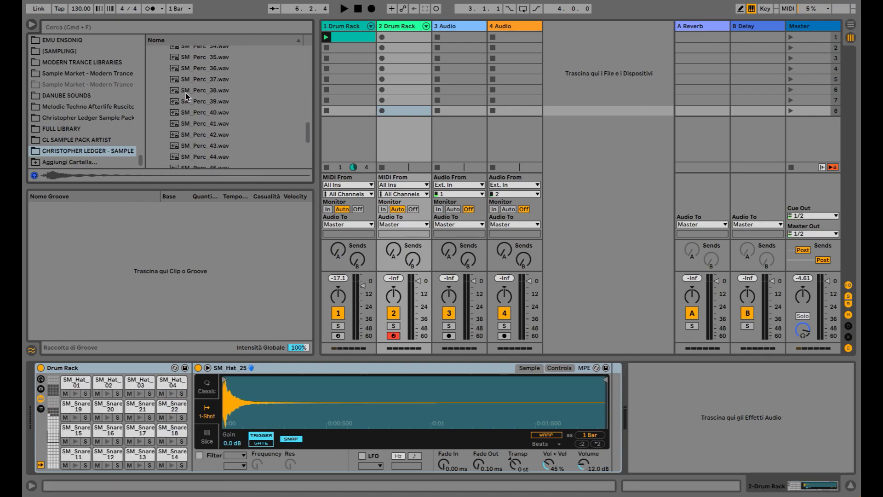
shift+click(207, 115)
drag(94, 271, 53, 415)
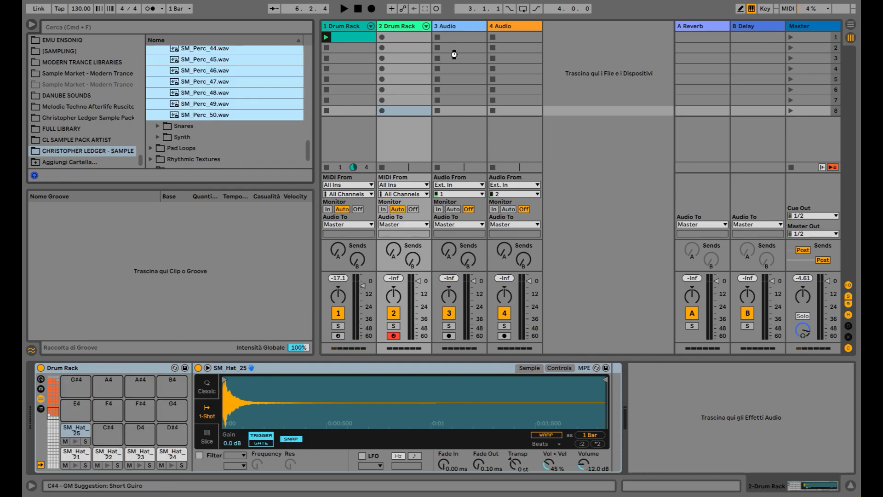
Create a MIDI clip in the second Drum Rack track's first slot and audition the first few kicks on its piano roll
double_click(398, 36)
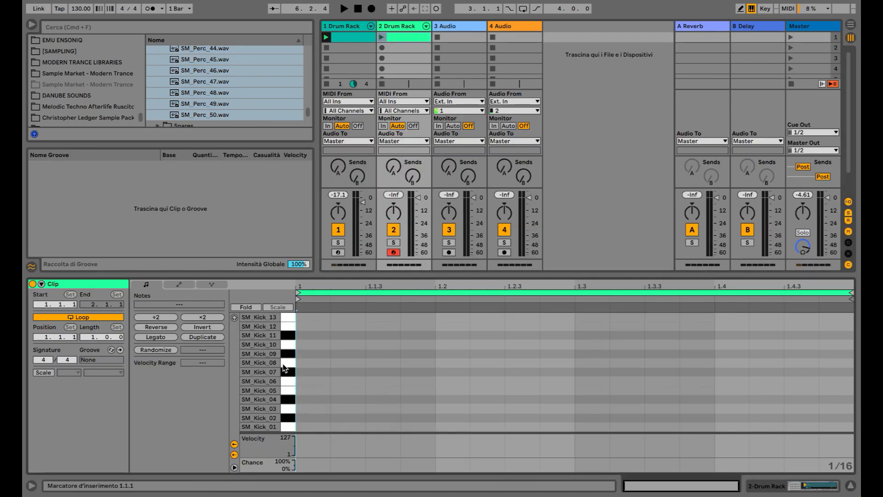
click(288, 399)
click(288, 424)
click(287, 409)
click(287, 400)
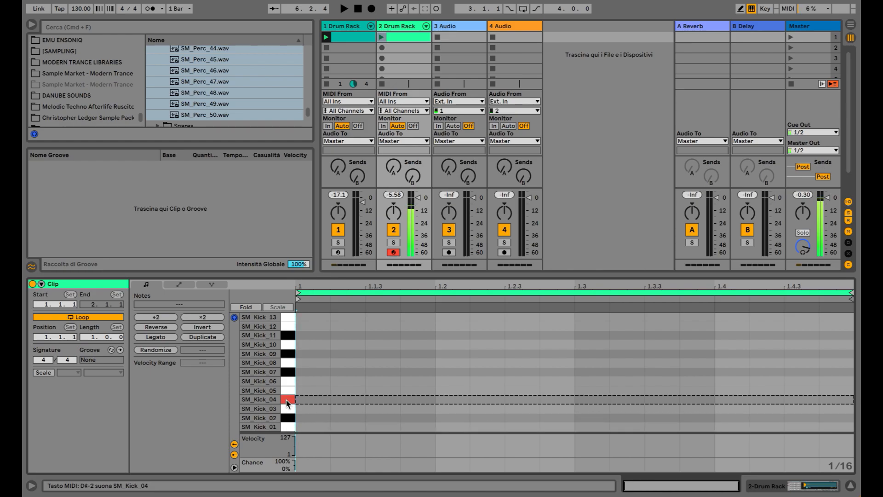
Place SM_Kick_09 sixteenth notes at 1.1 and 1.3.3 in the second Drum Rack clip and launch the clip
click(286, 357)
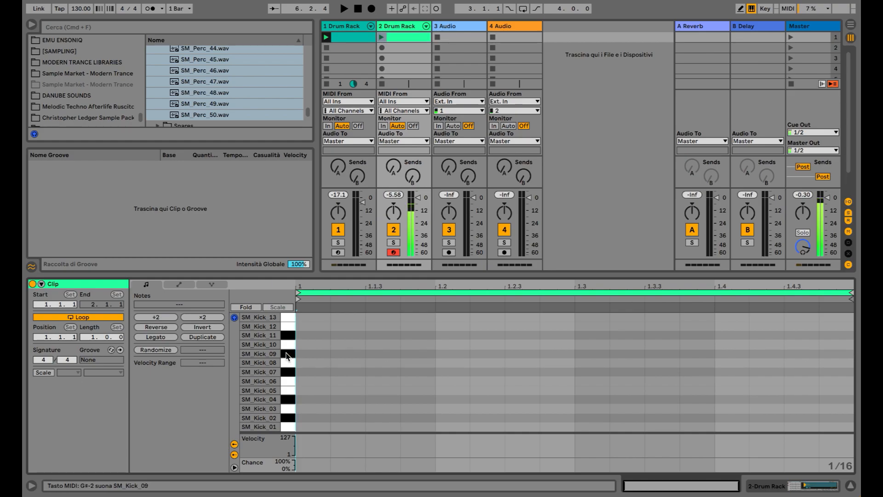
double_click(306, 353)
drag(419, 202, 419, 207)
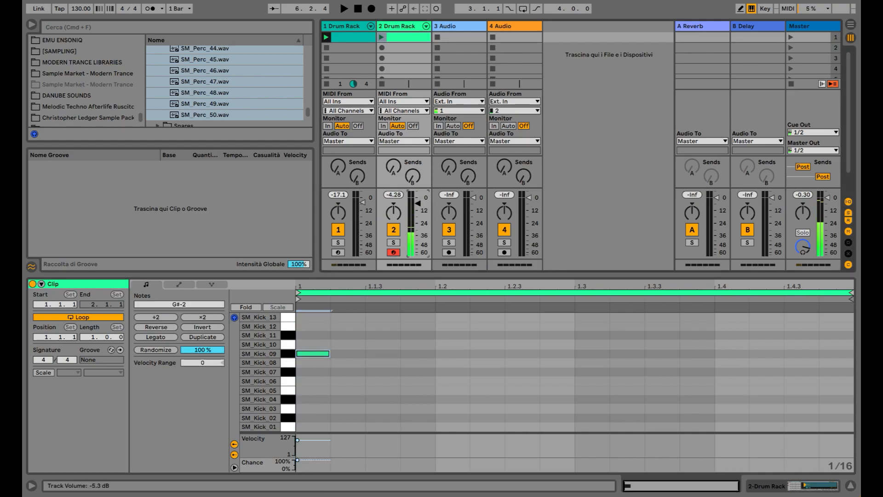
double_click(656, 354)
click(382, 37)
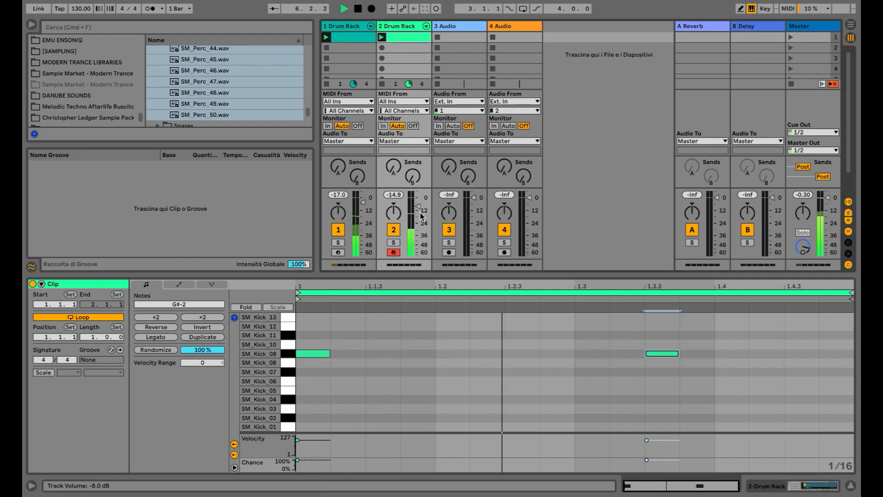
Balance the two Drum Rack tracks, setting the first to about -7 dB and the second to about -12 dB, and stop playback
drag(363, 202, 363, 205)
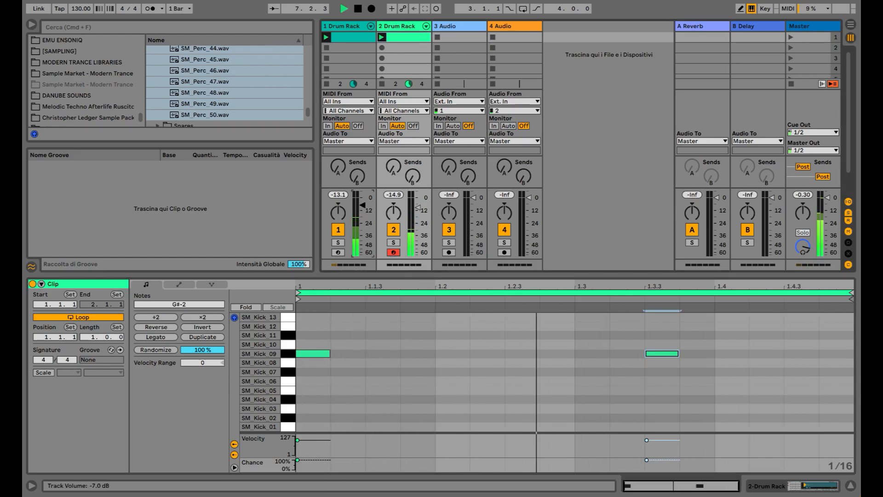
drag(418, 207, 418, 210)
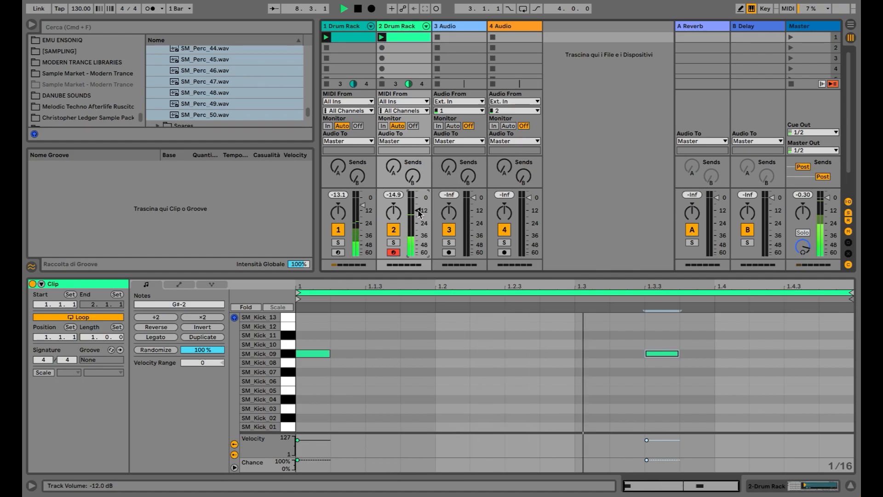
key(space)
Audition sounds across the second rack and place SM_Perc_07 sixteenth notes at 1.2 and 1.4
scroll(457, 360, up, 5)
click(293, 363)
scroll(292, 363, down, 5)
click(293, 363)
scroll(292, 363, down, 5)
click(289, 339)
scroll(288, 339, up, 2)
scroll(288, 341, up, 3)
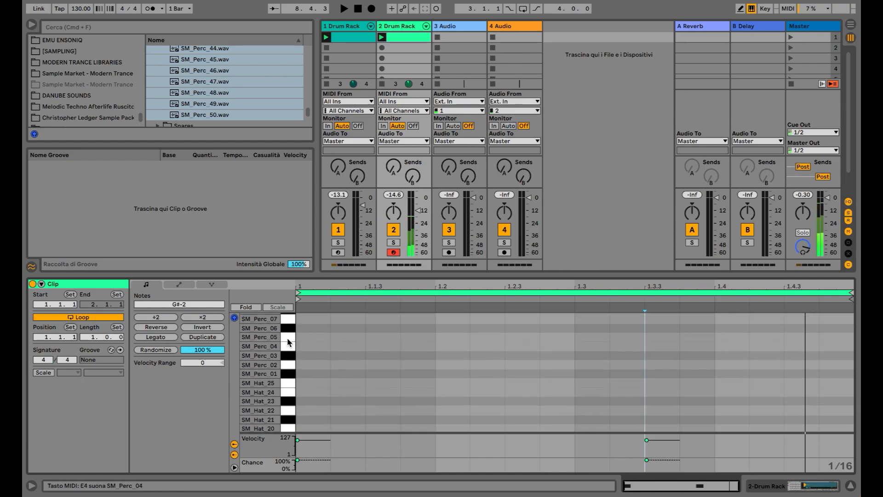
scroll(289, 346, up, 3)
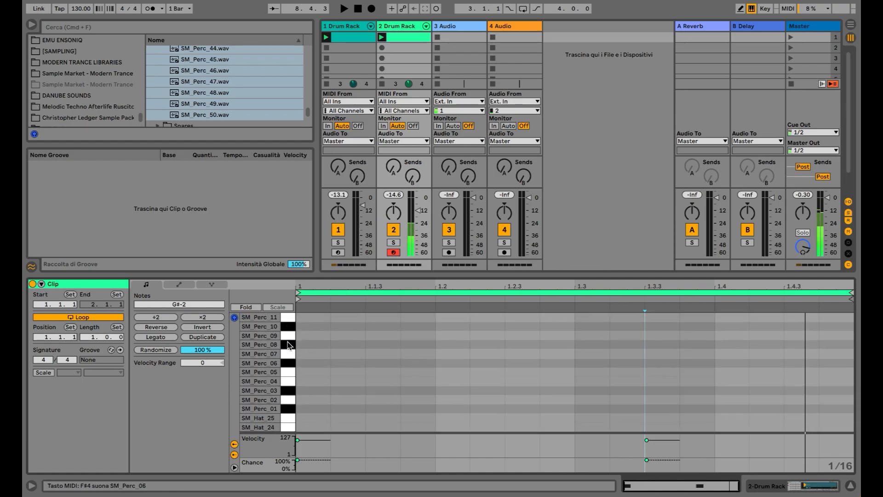
click(289, 354)
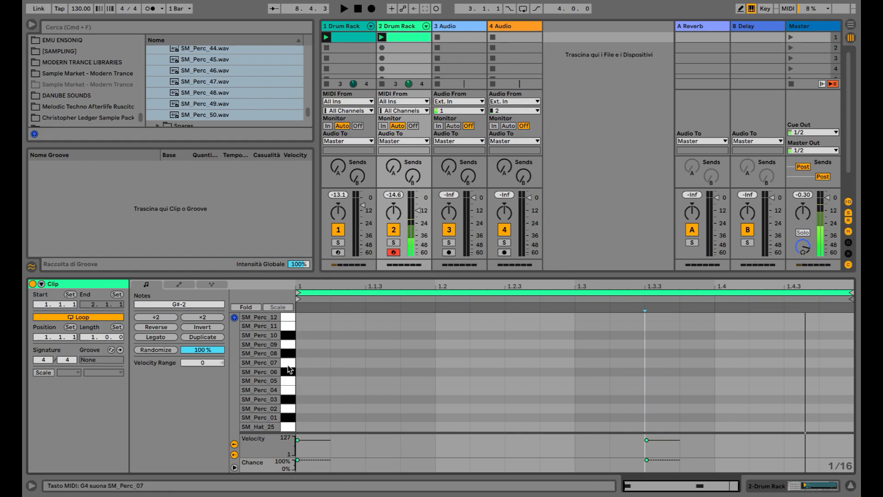
double_click(442, 363)
double_click(729, 364)
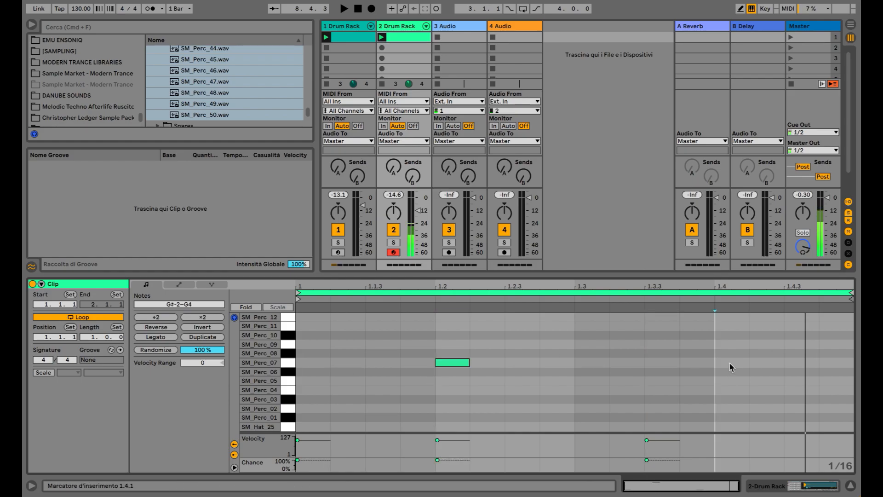
Trim the end of the SM_Perc_07 pad's sample so only its short opening hit remains, and play the pattern
click(772, 484)
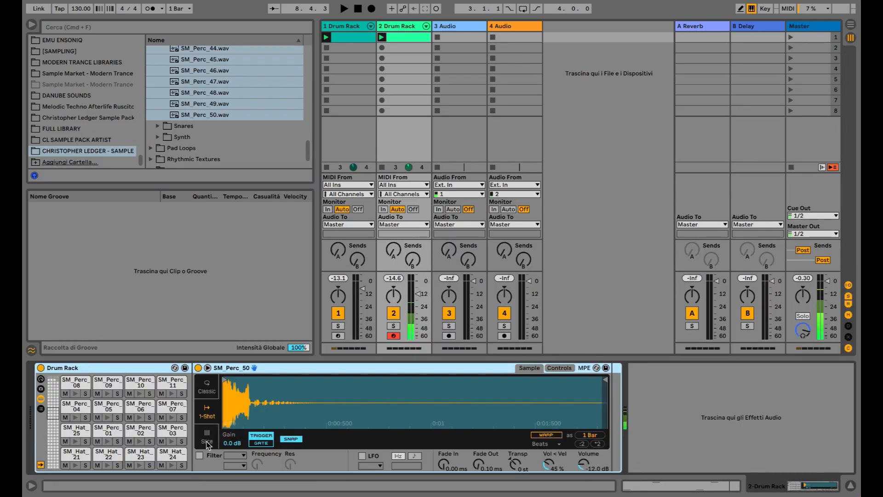
click(55, 400)
click(52, 412)
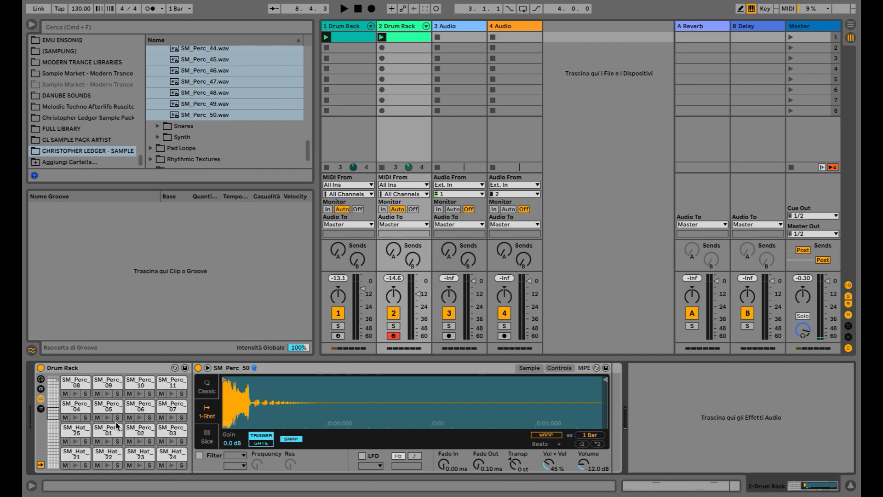
click(170, 404)
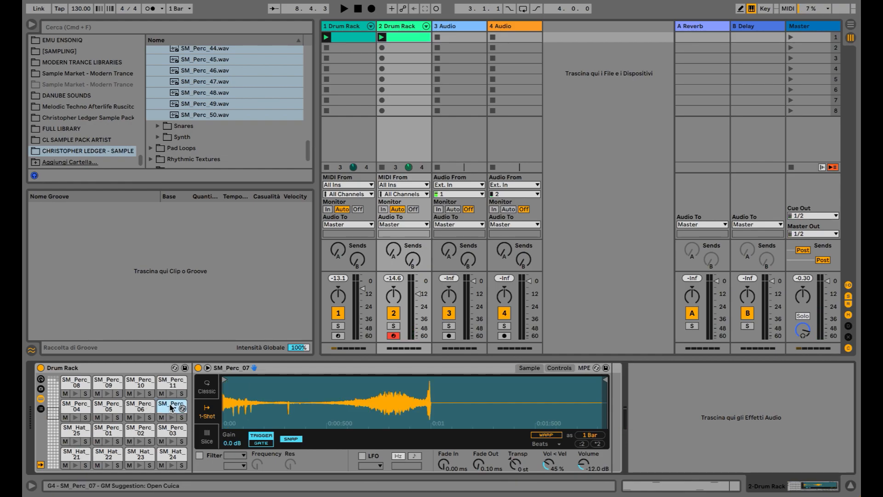
drag(600, 379, 268, 373)
key(space)
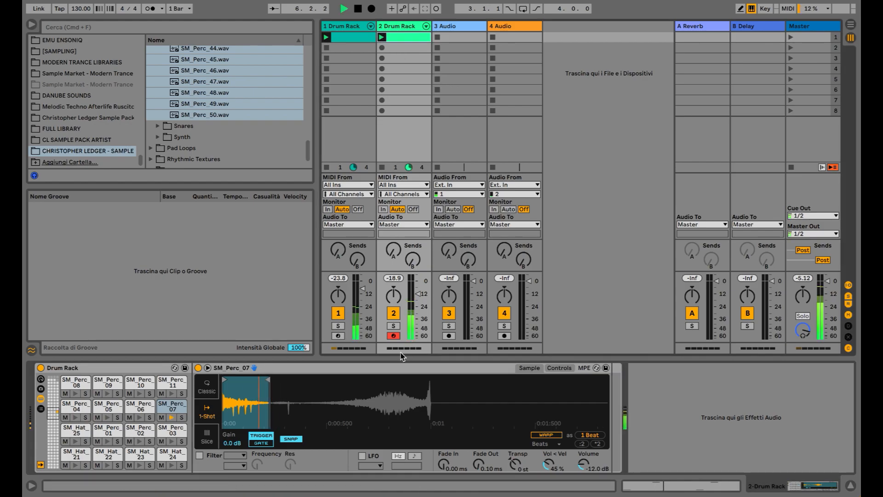
Convert the SM_Perc_07 Simpler to Sampler and shorten its volume envelope to a 183 ms decay with sustain at -inf dB
right_click(397, 367)
click(484, 361)
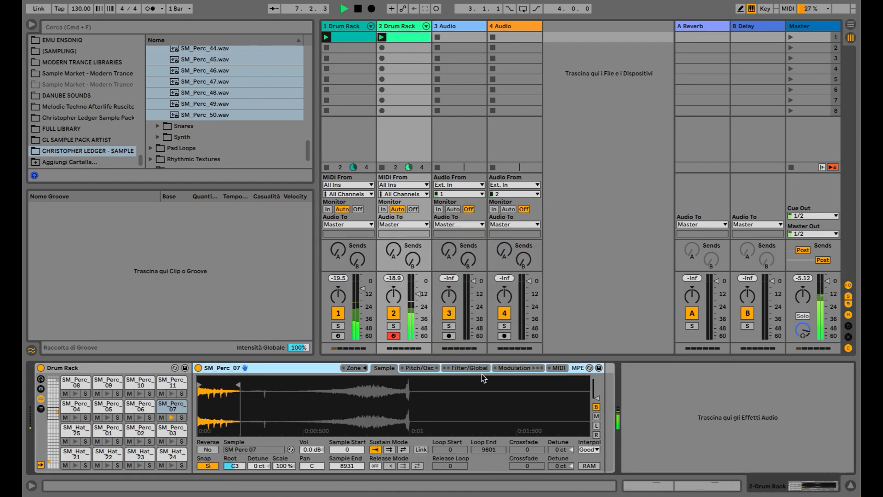
drag(506, 411, 512, 411)
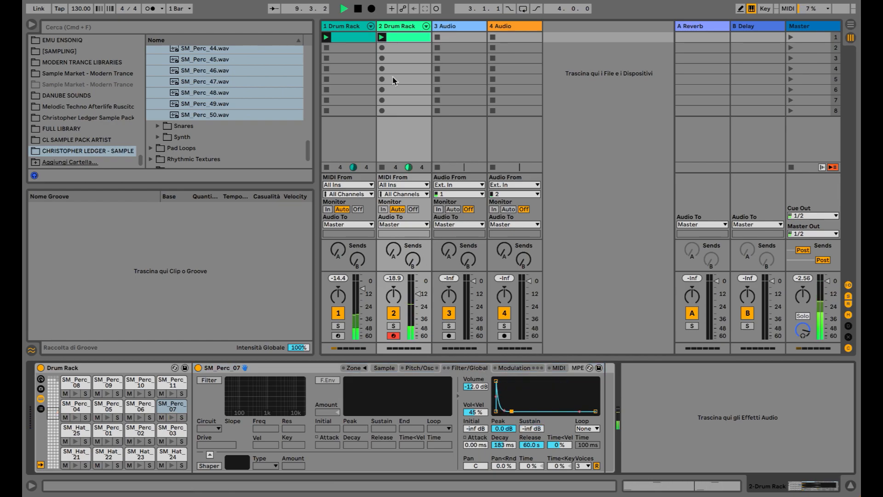
Place SM_Snare_01 sixteenth notes at 1.2 and 1.4 in the second Drum Rack clip and play the result
double_click(395, 39)
key(space)
scroll(399, 375, down, 10)
scroll(450, 361, up, 10)
scroll(451, 361, down, 15)
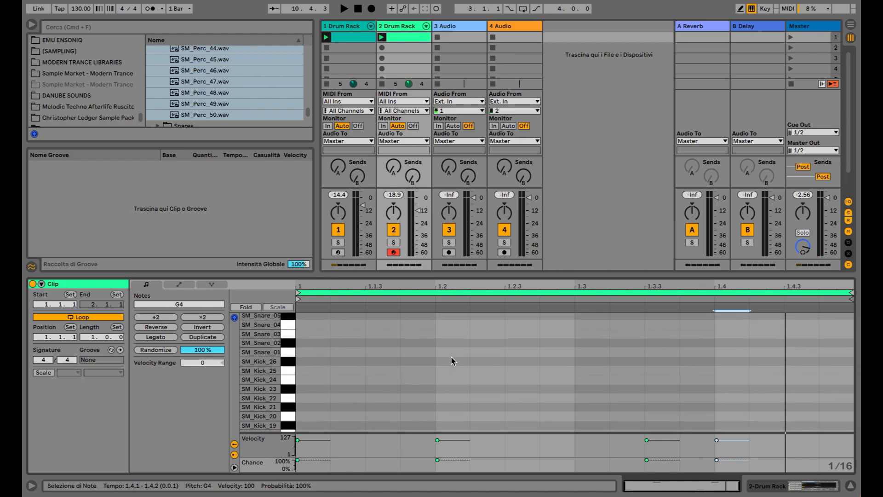
double_click(454, 353)
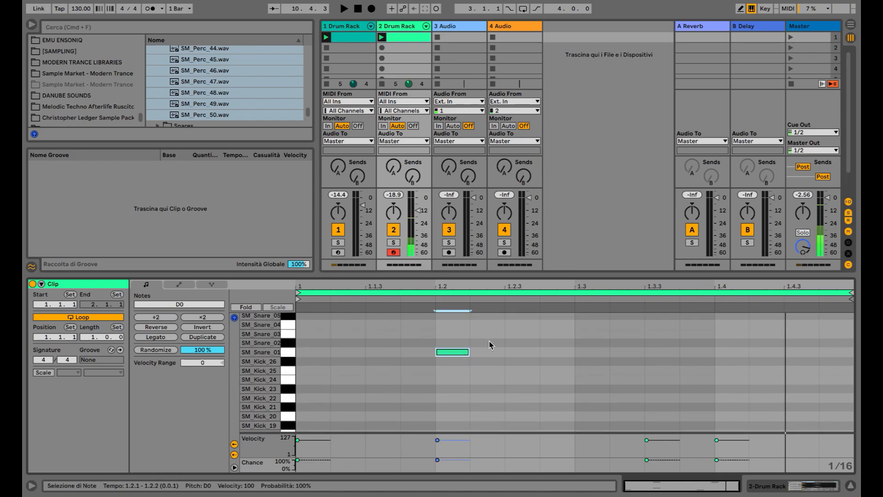
double_click(731, 352)
key(space)
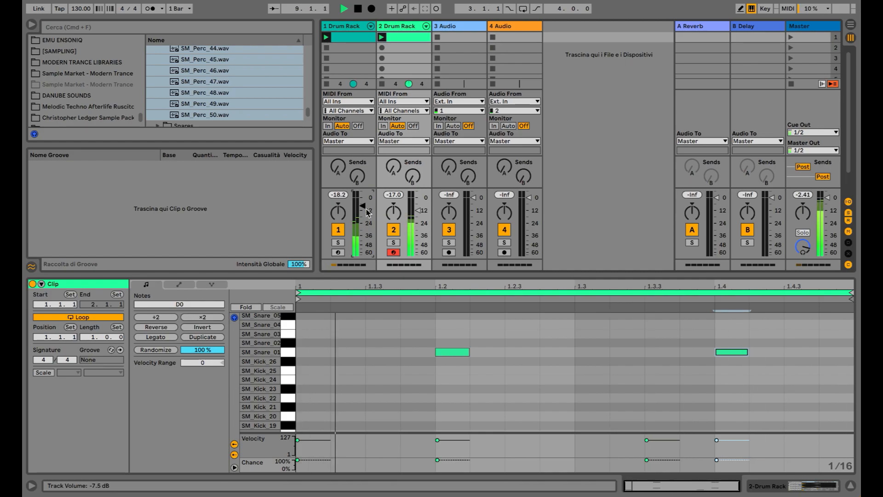
Create a fourth chain in the first Drum Rack track's Audio Effect Rack and distribute all chain ranges equally
click(341, 28)
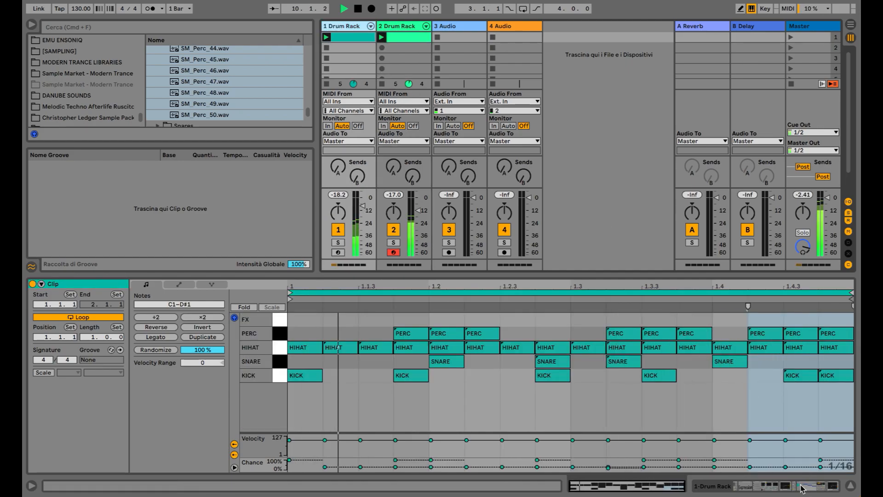
click(777, 486)
scroll(670, 445, right, 10)
scroll(670, 444, right, 10)
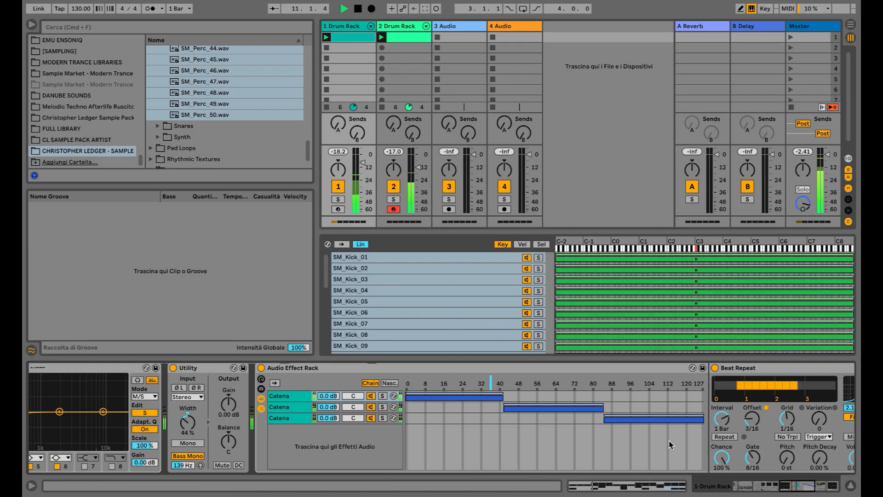
scroll(627, 435, right, 5)
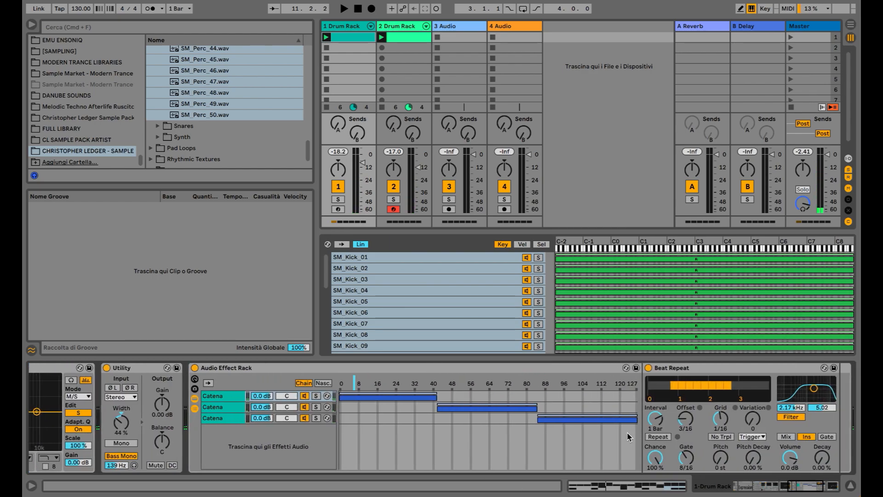
right_click(268, 449)
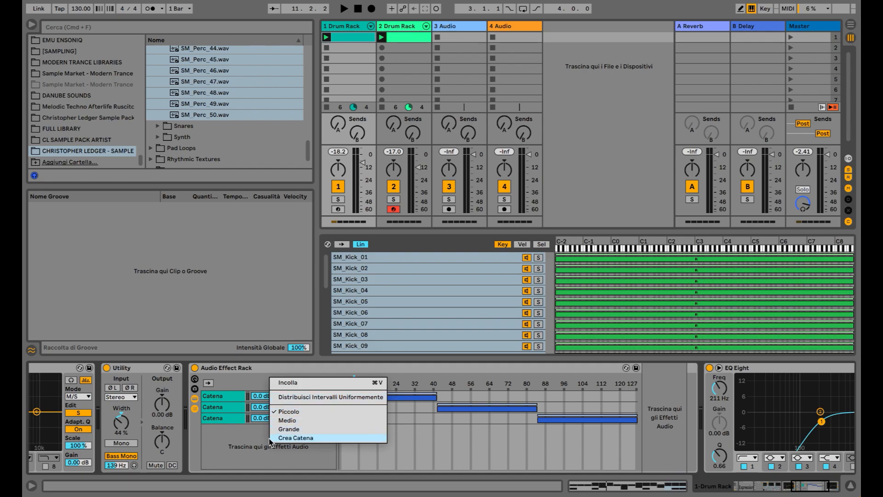
click(276, 437)
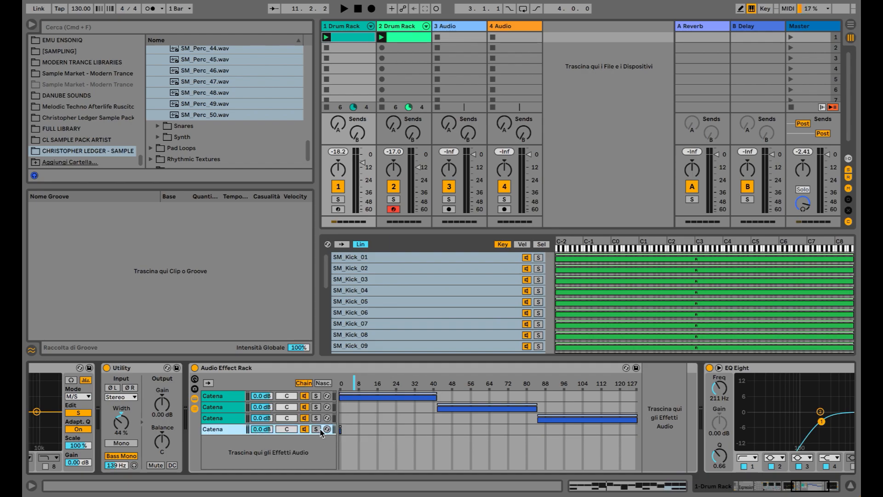
right_click(382, 419)
click(395, 439)
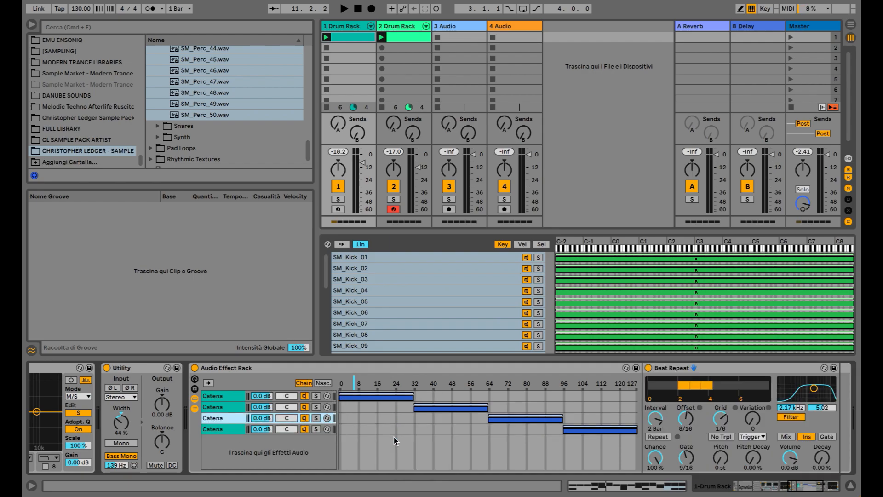
Check the devices on the fourth and second chains, and play the pattern through the Audio Effect Rack
click(227, 432)
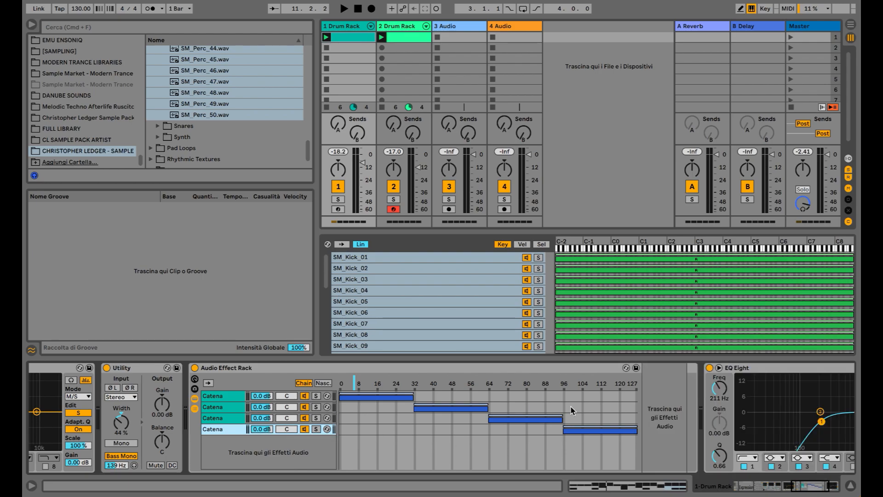
scroll(597, 422, right, 4)
click(554, 415)
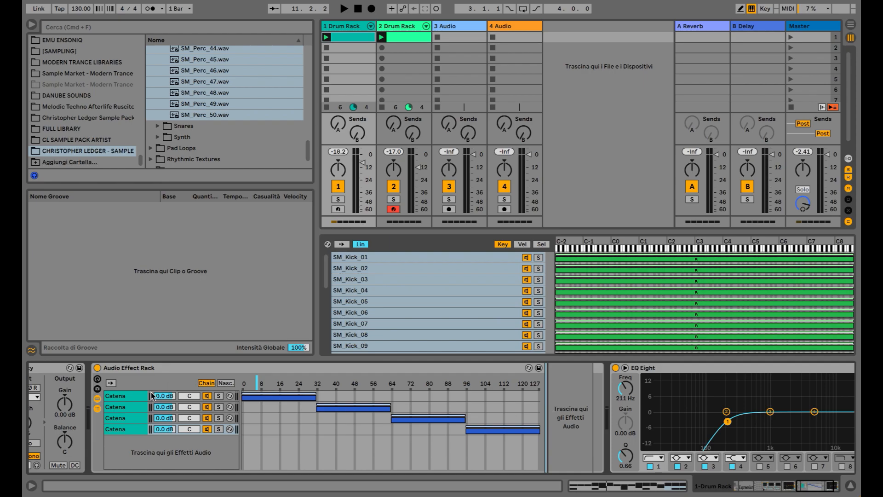
click(127, 408)
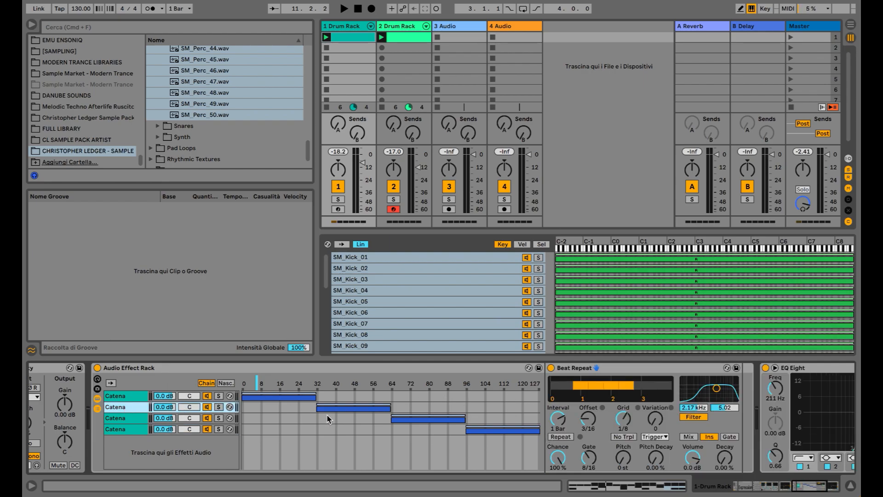
key(space)
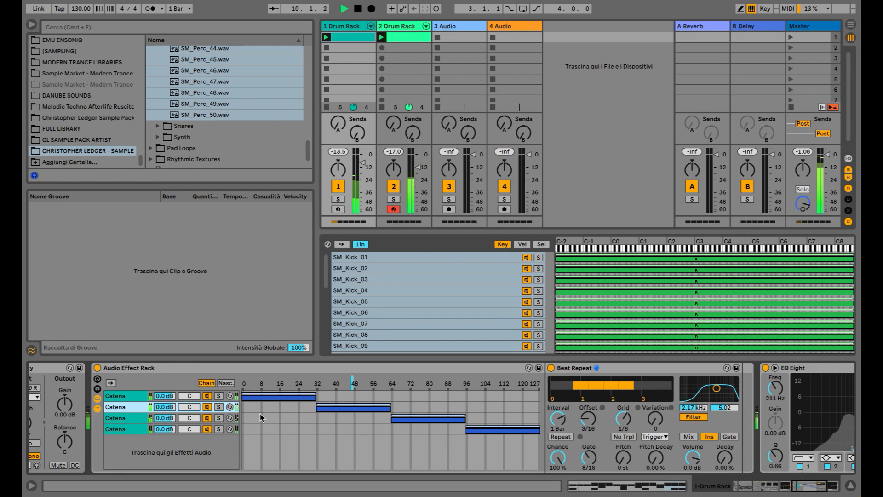
Duplicate the third chain and set its Beat Repeat to Gate mode with a 1 Bar interval, 5/16 offset and 9/16 gate
click(132, 419)
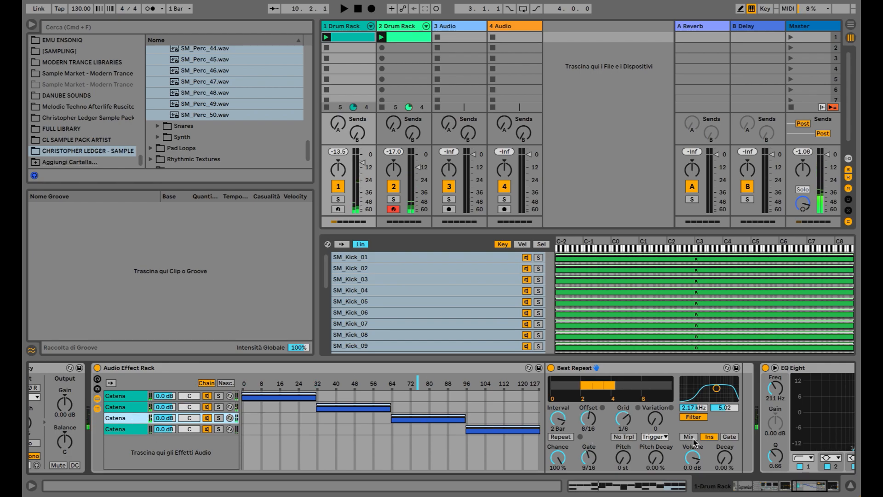
key(super+d)
click(727, 437)
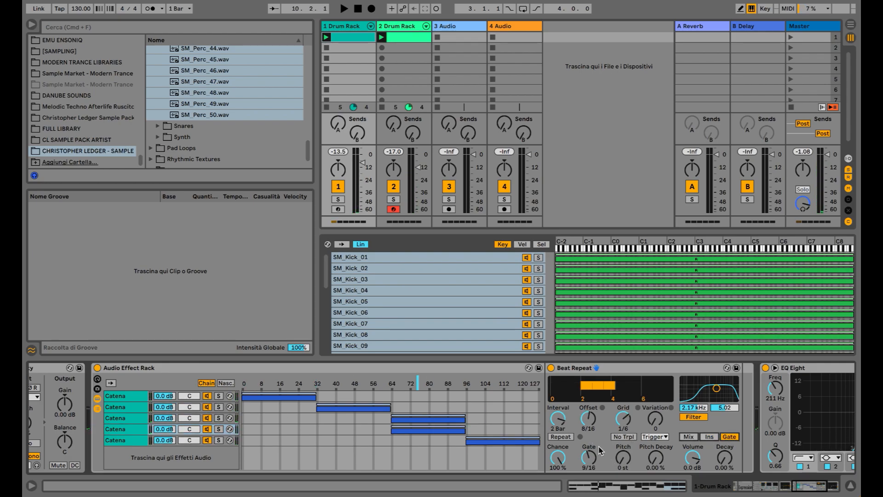
drag(588, 419, 588, 423)
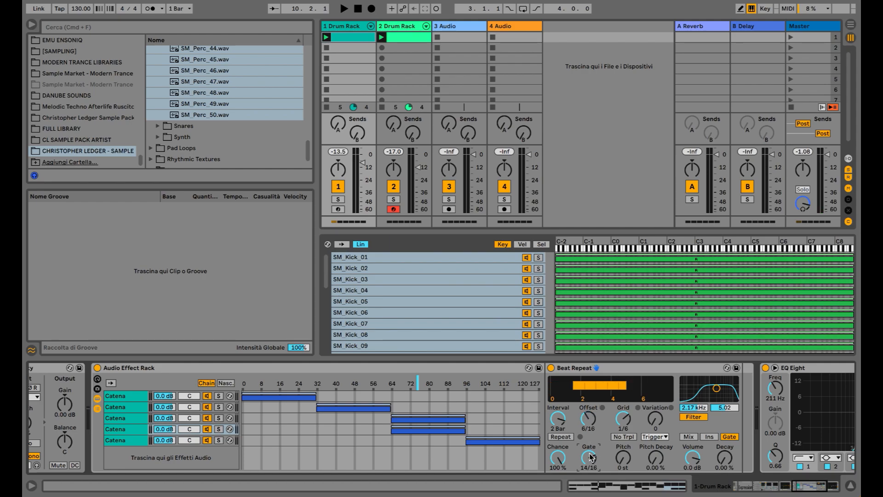
scroll(561, 421, down, 1)
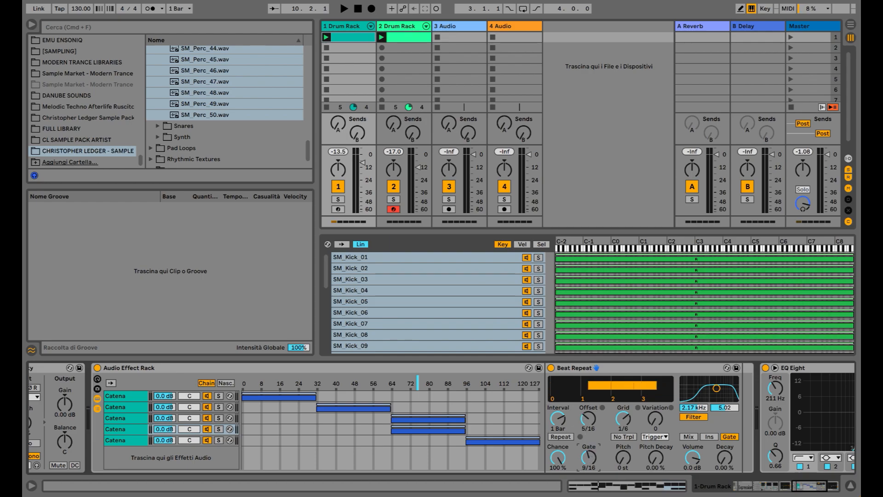
Redistribute the five chain ranges equally across the Audio Effect Rack and play the pattern
right_click(319, 406)
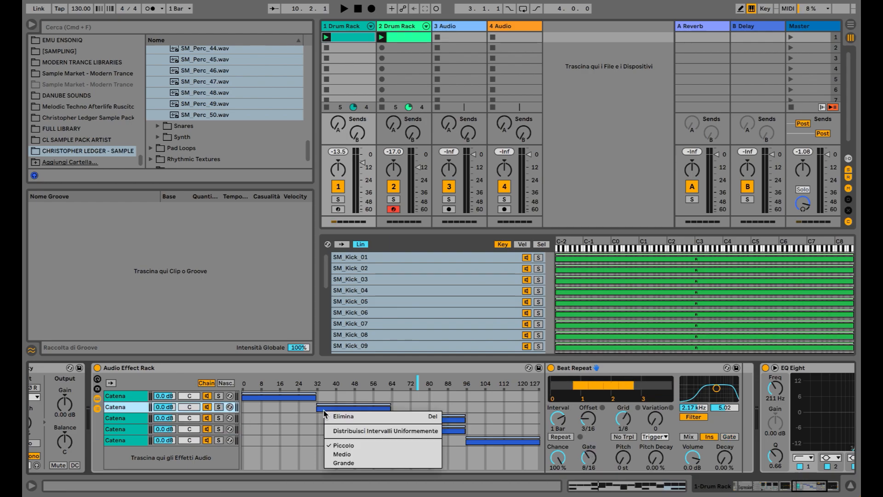
click(347, 430)
key(space)
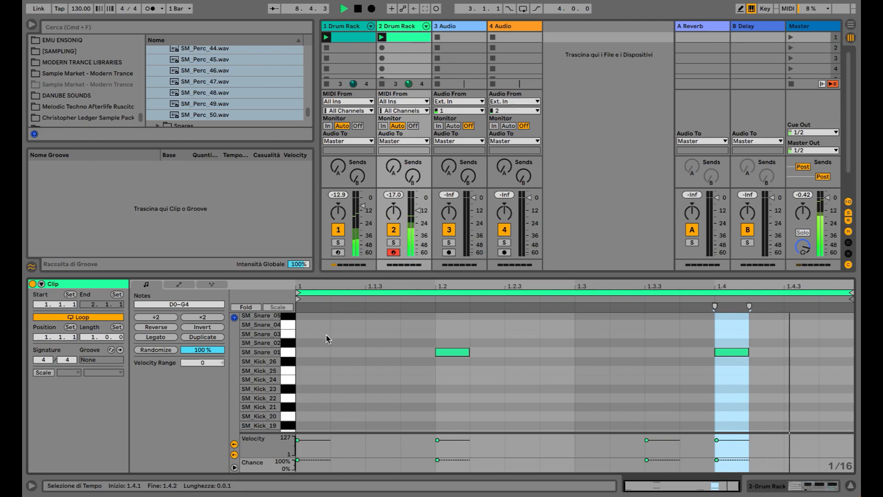
Stop playback and audition the snare and hat samples in the second Drum Rack clip
scroll(331, 336, up, 5)
key(space)
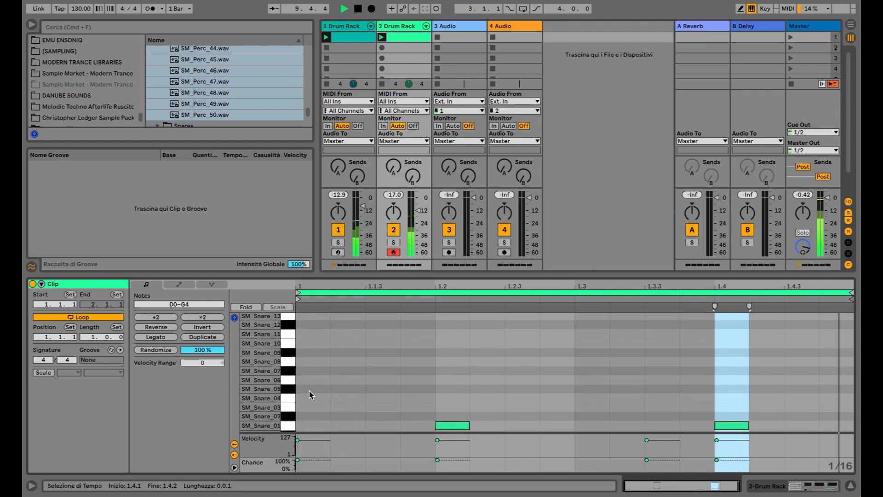
scroll(290, 396, down, 2)
click(290, 394)
scroll(290, 399, up, 4)
click(290, 397)
scroll(285, 369, up, 3)
scroll(286, 373, up, 5)
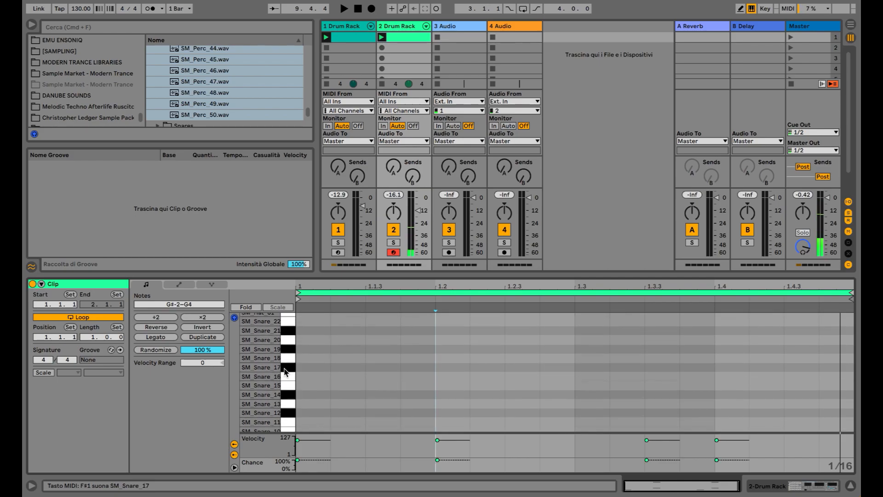
scroll(288, 379, up, 3)
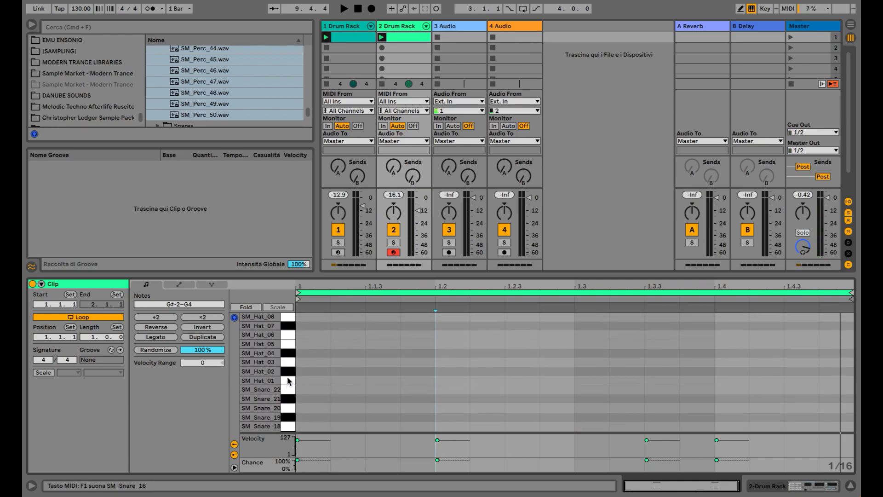
click(290, 366)
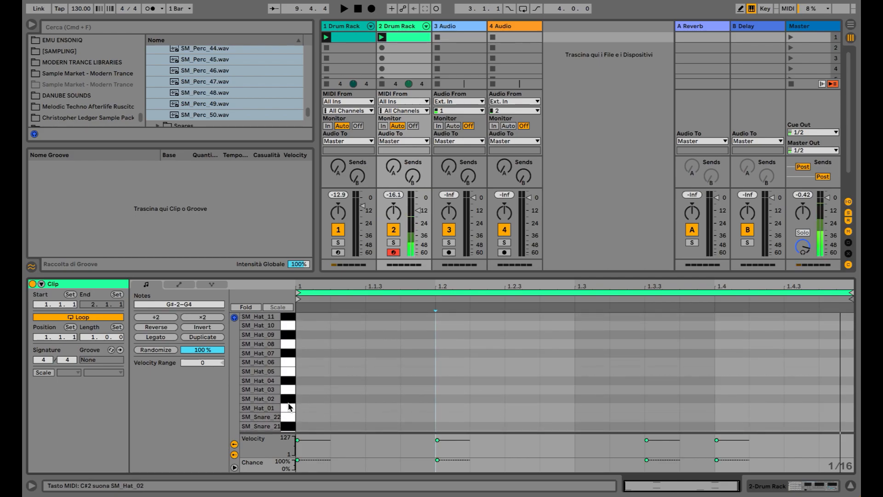
Draw a syncopated SM_Hat_05 pattern across the bar with some notes at velocity 70, duplicating the notes to fill it out
double_click(306, 371)
double_click(375, 372)
click(322, 371)
text(70)
key(Return)
drag(395, 382, 687, 372)
key(super+d)
click(543, 382)
drag(518, 372, 843, 373)
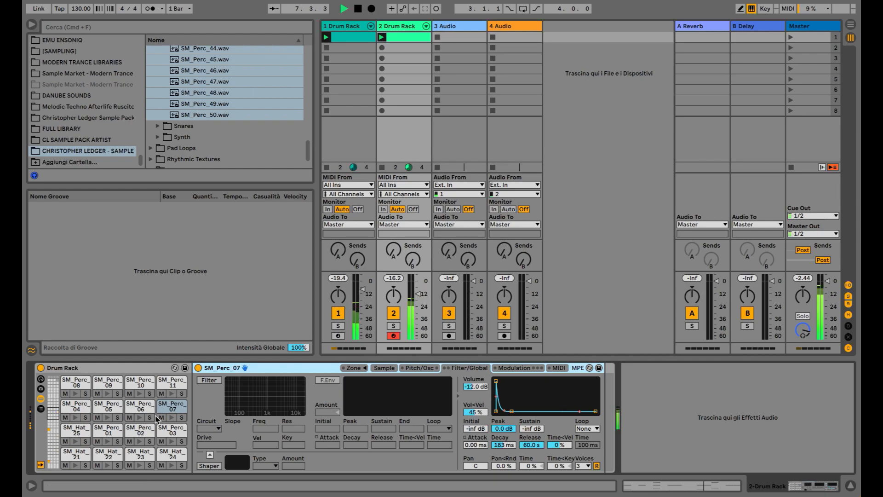
Convert the SM_Hat_05 pad's Simpler to Sampler and shorten its volume envelope to an 84.7 ms decay with -inf dB sustain
scroll(106, 441, down, 4)
click(90, 453)
key(space)
right_click(462, 367)
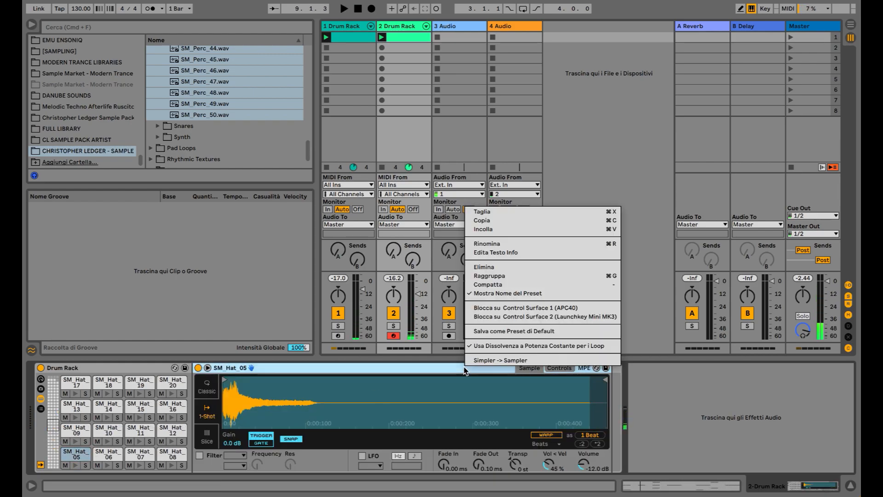
click(480, 362)
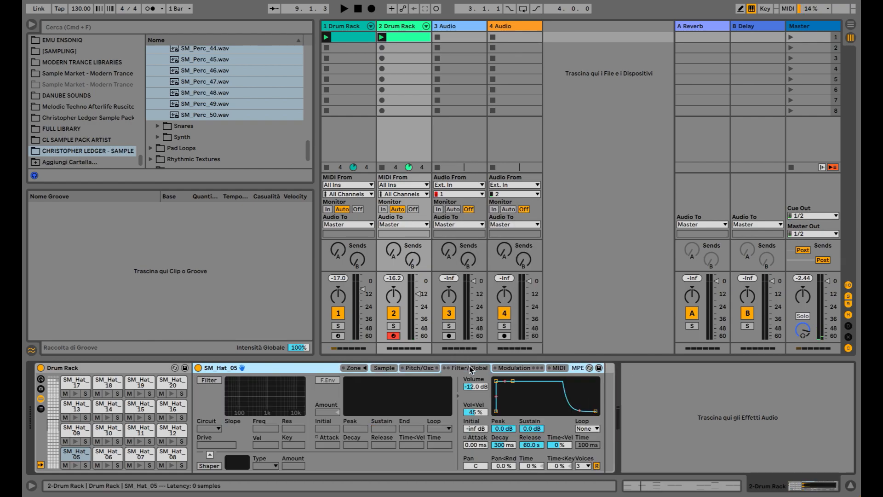
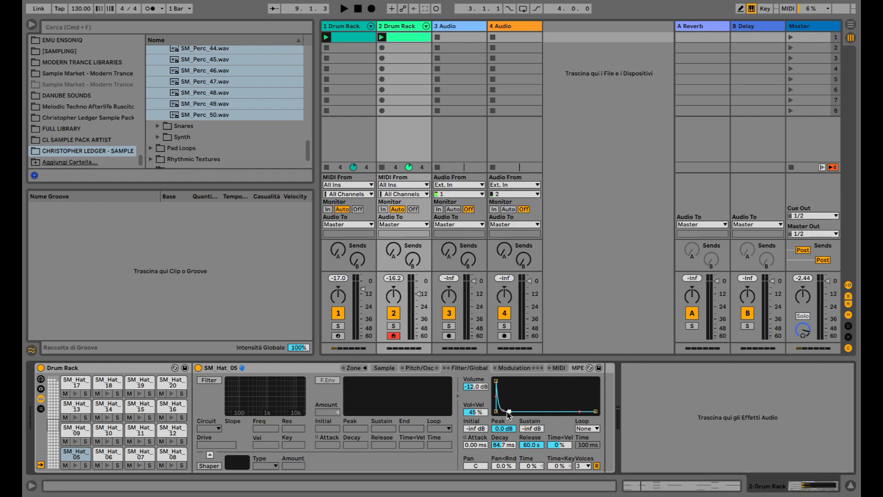
Duplicate the clip's first SM_Hat_05 note repeatedly until sixteenth notes fill the whole bar
click(405, 37)
click(326, 371)
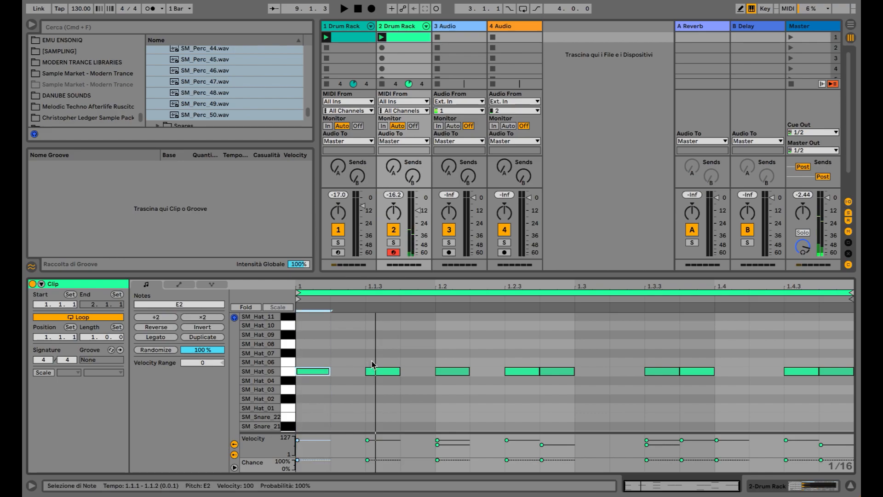
key(super+d)
key(super+d)
key(super+d)
key(super+d)
key(super+d)
key(super+d)
key(super+d)
key(super+d)
key(super+d)
key(super+d)
key(super+d)
key(super+d)
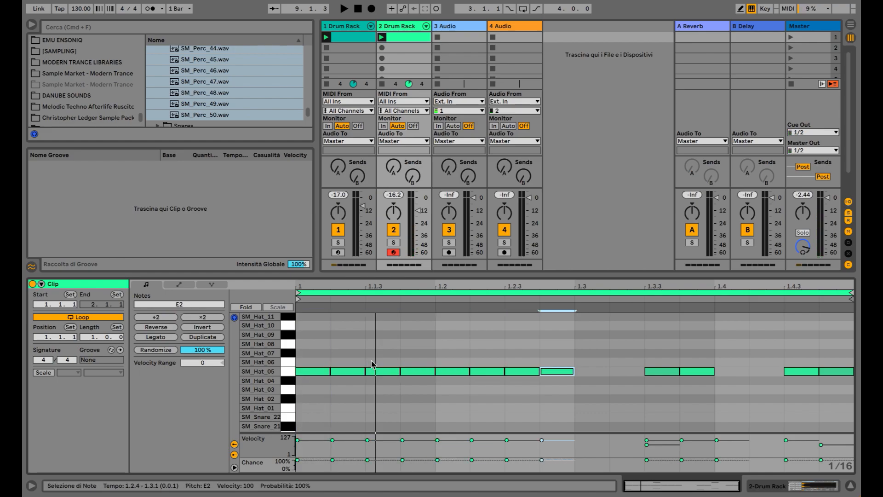
key(super+d)
key(super+d)
key(super+d)
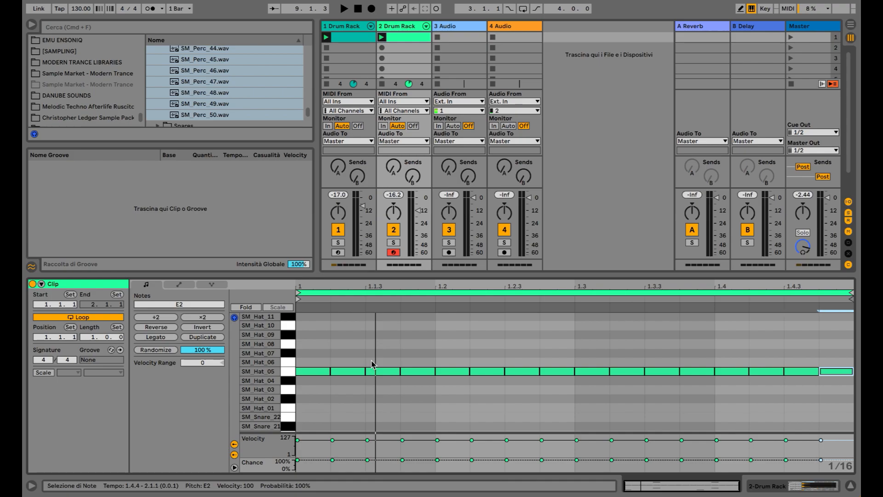
Set the chance of all SM_Hat_05 notes to 62% and play the pattern
click(334, 380)
drag(318, 357, 838, 392)
drag(298, 460, 297, 465)
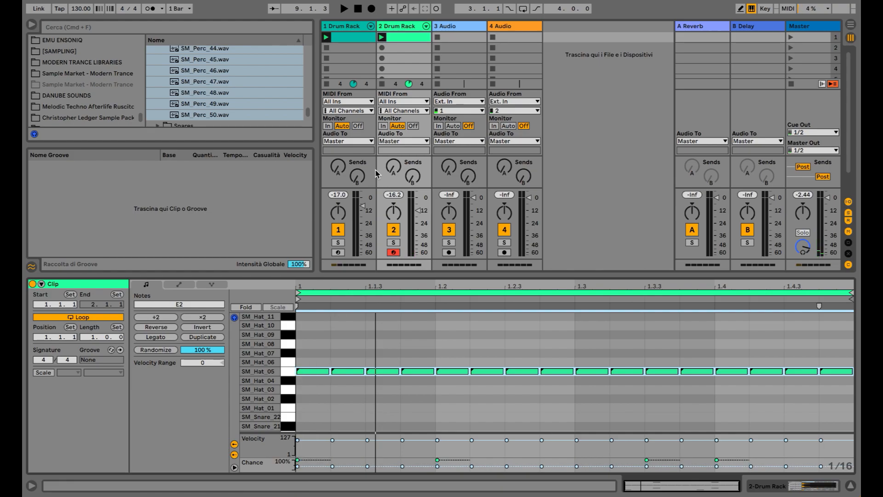
drag(297, 465, 297, 463)
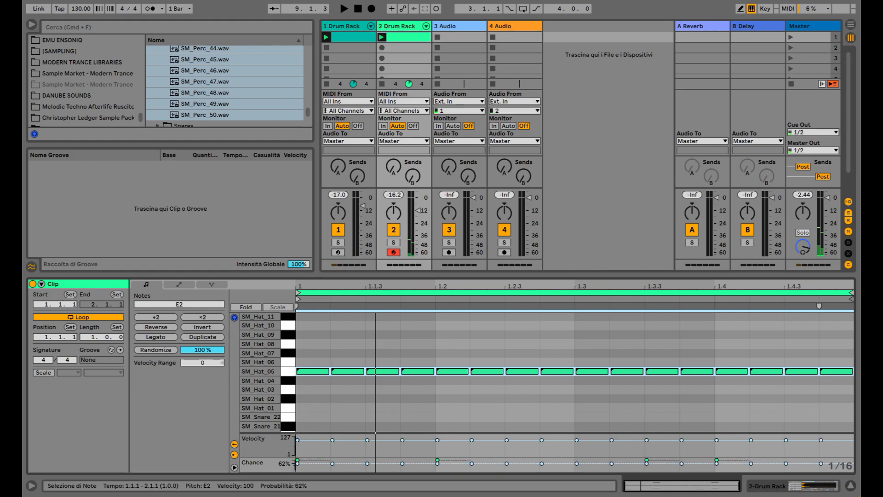
key(space)
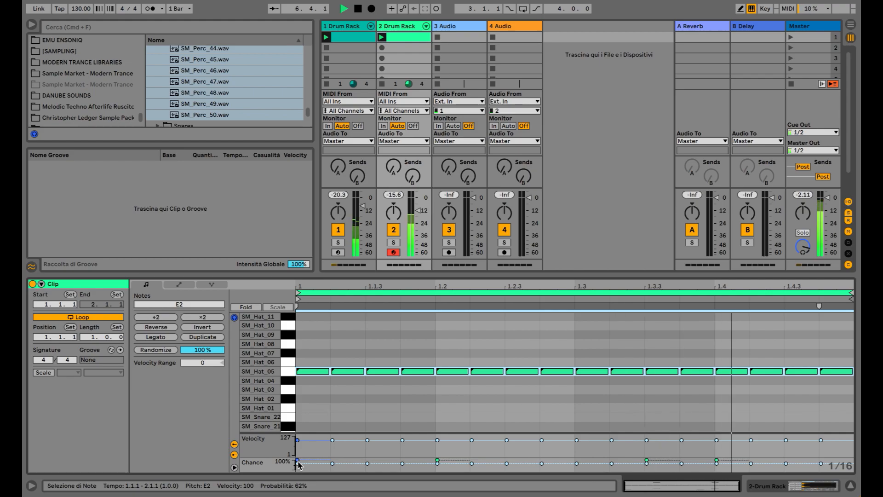
Redraw the SM_Hat_05 notes at 1.1.1, 1.2.3, 1.3.4 and 1.4.4 to give them 100% chance
click(316, 391)
click(316, 373)
double_click(519, 373)
double_click(519, 373)
click(691, 372)
double_click(691, 372)
double_click(691, 371)
double_click(832, 372)
double_click(832, 373)
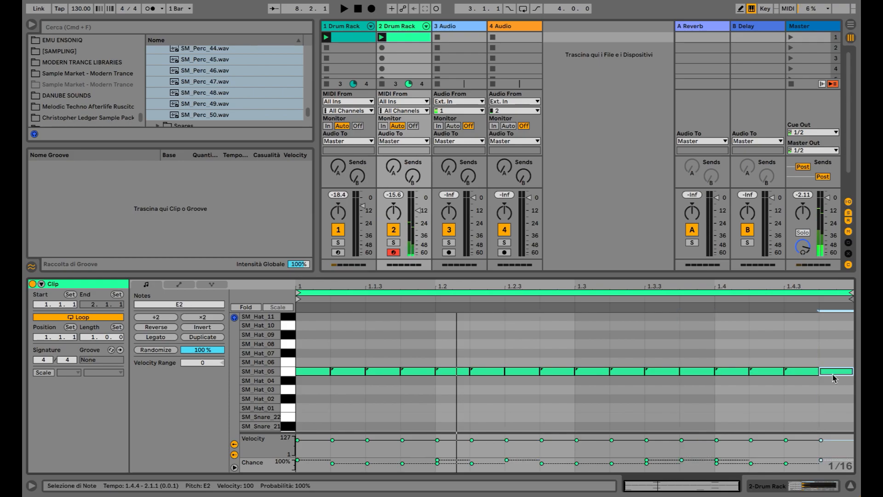
Audition the neighbouring hat samples and add an SM_Hat_09 note at 1.1.3
click(289, 342)
drag(288, 332, 288, 356)
double_click(383, 358)
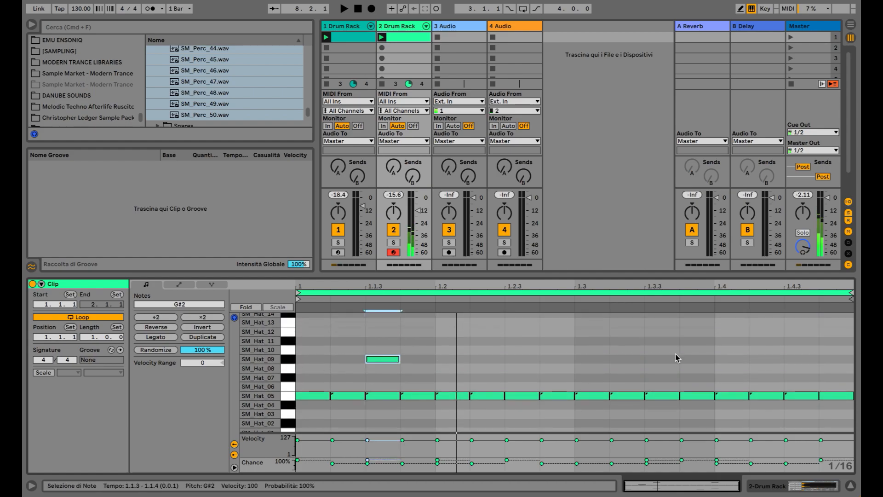
Audition the higher hat samples, add an SM_Hat_22 note at 1.2.4 and play the pattern
scroll(529, 350, up, 1)
click(289, 342)
scroll(288, 341, up, 3)
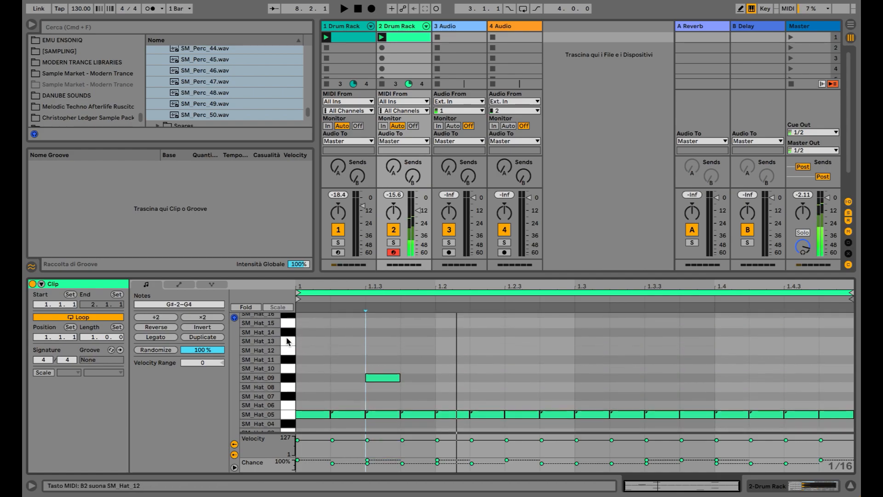
scroll(287, 342, up, 6)
click(288, 337)
scroll(288, 340, up, 1)
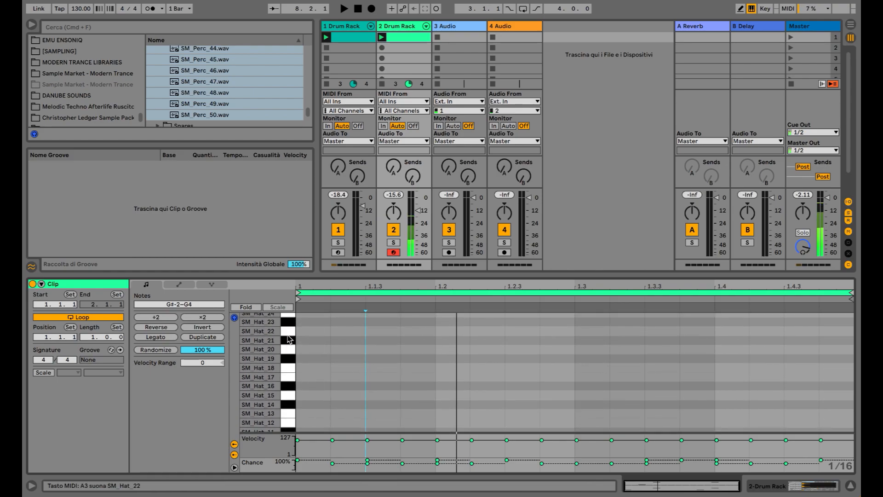
double_click(555, 331)
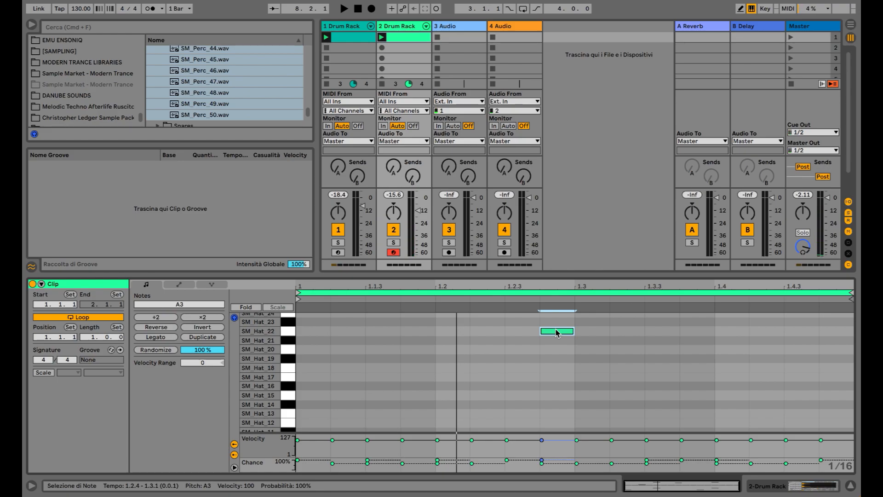
key(space)
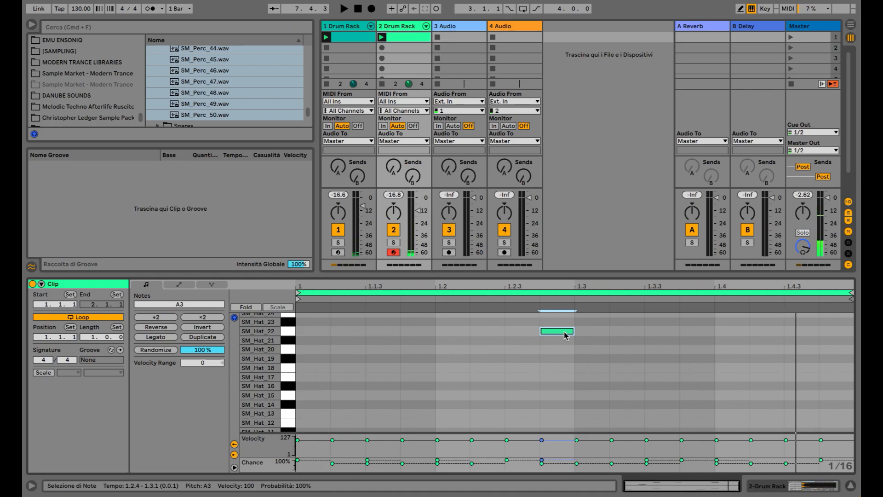
Extend the clip's loop length to two bars and duplicate all hat notes into the second bar
click(91, 336)
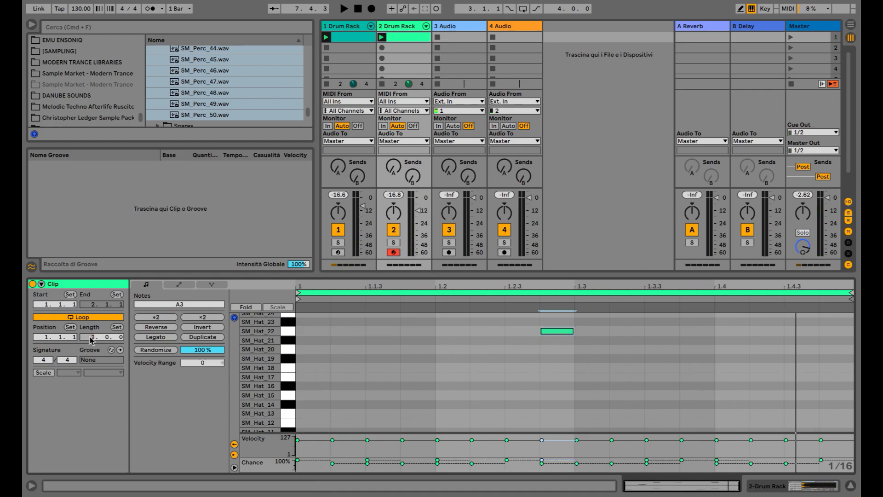
key(Up)
drag(312, 325, 573, 368)
key(ctrl+d)
scroll(438, 405, down, 5)
drag(307, 328, 573, 423)
key(ctrl+d)
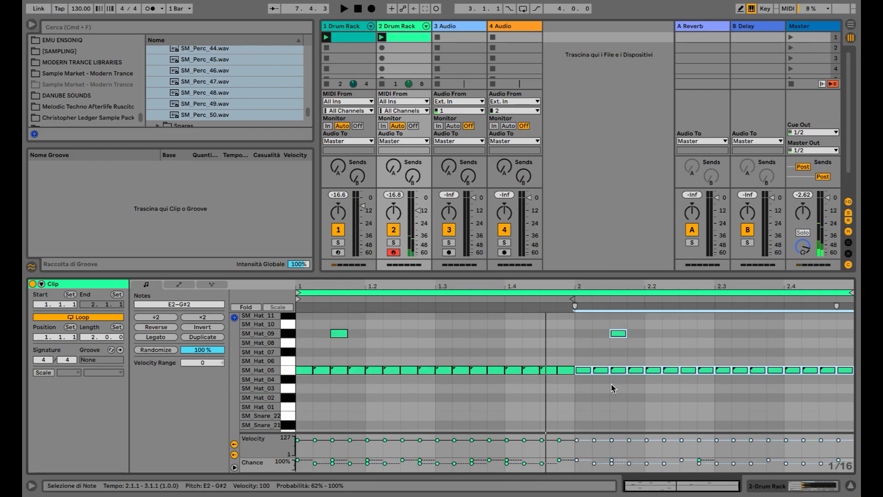
Transpose the second bar's SM_Hat_22 note up to C#4, leaving the note active
scroll(613, 386, up, 7)
drag(749, 391, 722, 382)
key(0)
scroll(657, 385, down, 5)
scroll(659, 387, up, 5)
key(0)
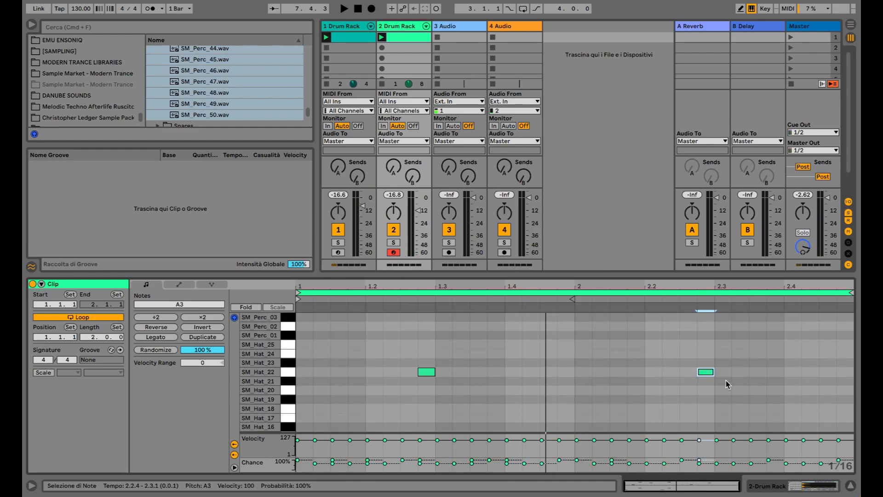
key(Up)
key(Up)
key(Up)
key(Up)
key(Up)
key(Down)
Duplicate the SM_Kick_09 notes into the second bar and select the first bar's SM_Snare_01 notes
scroll(726, 380, down, 10)
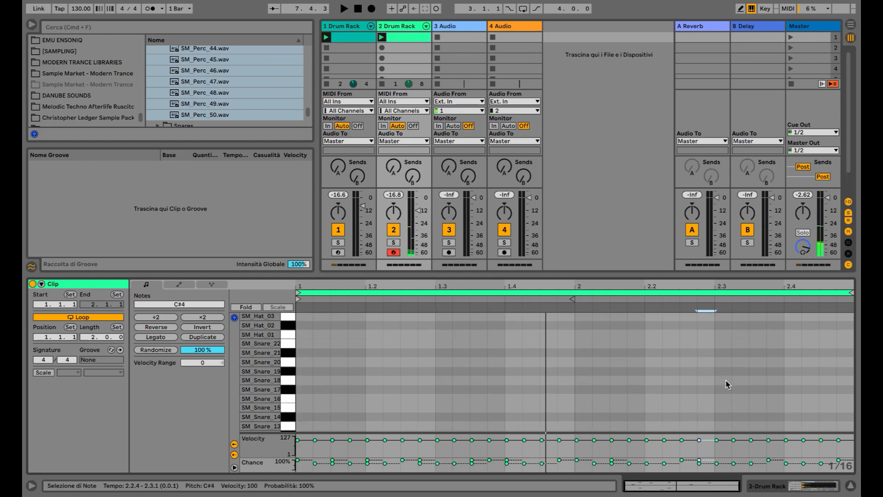
scroll(725, 379, down, 10)
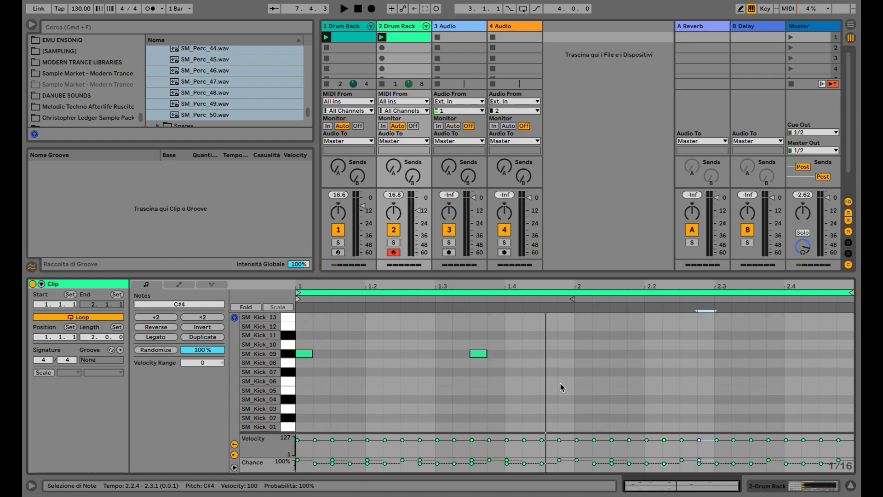
drag(572, 355, 296, 355)
key(ctrl+d)
scroll(583, 363, up, 5)
scroll(583, 363, up, 4)
drag(576, 378, 299, 380)
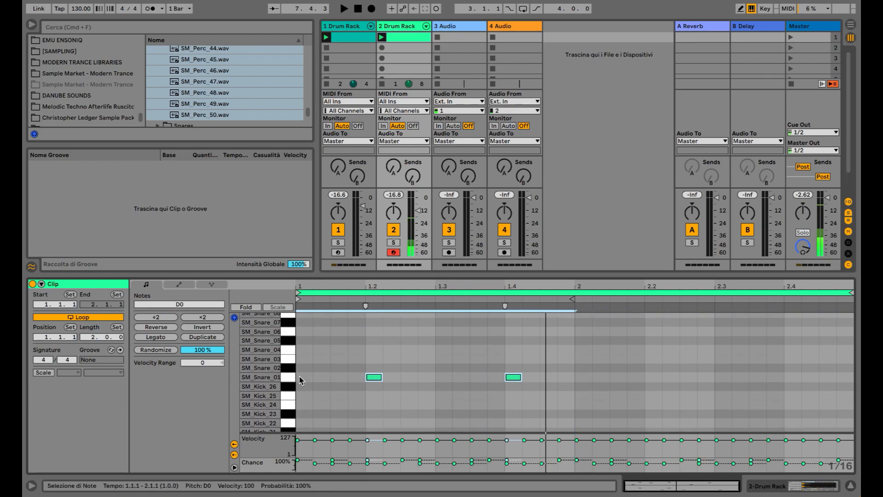
Audition kick samples, then add SM_Kick_02 notes at 1.4.3 and 2.4.4 plus one at 1.4.2 with velocity 70 while playing
scroll(300, 377, down, 8)
click(288, 357)
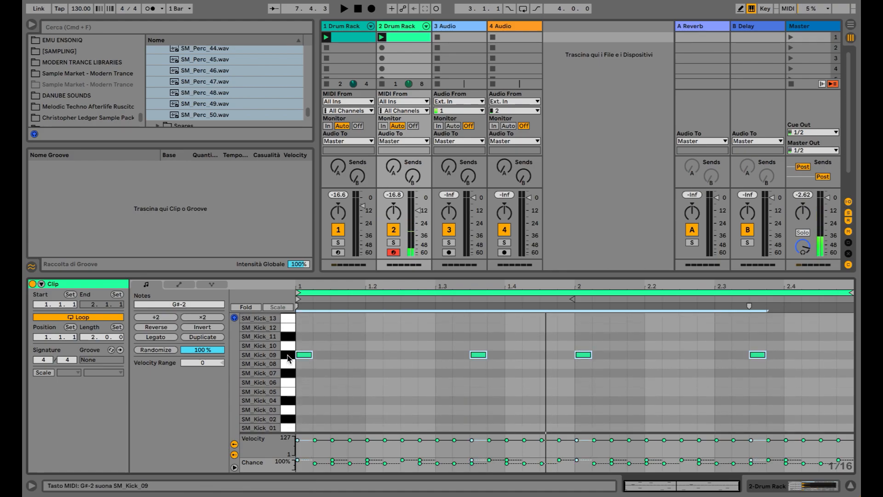
click(289, 429)
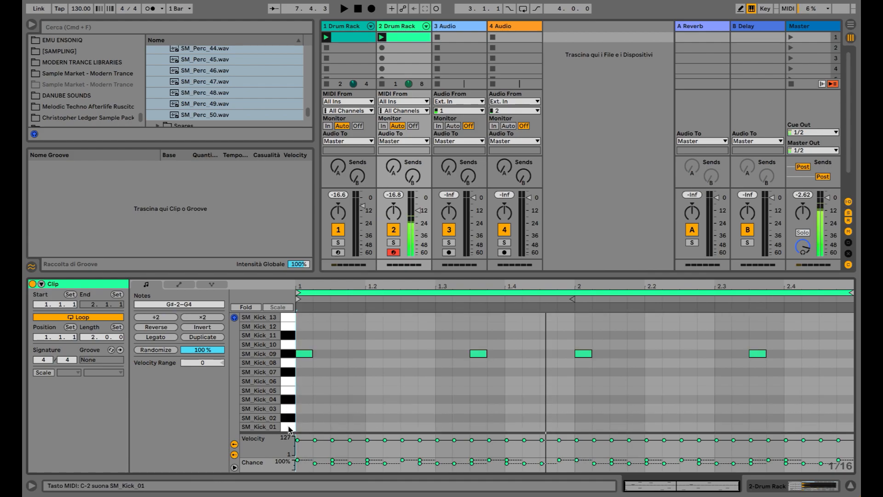
click(288, 419)
click(291, 382)
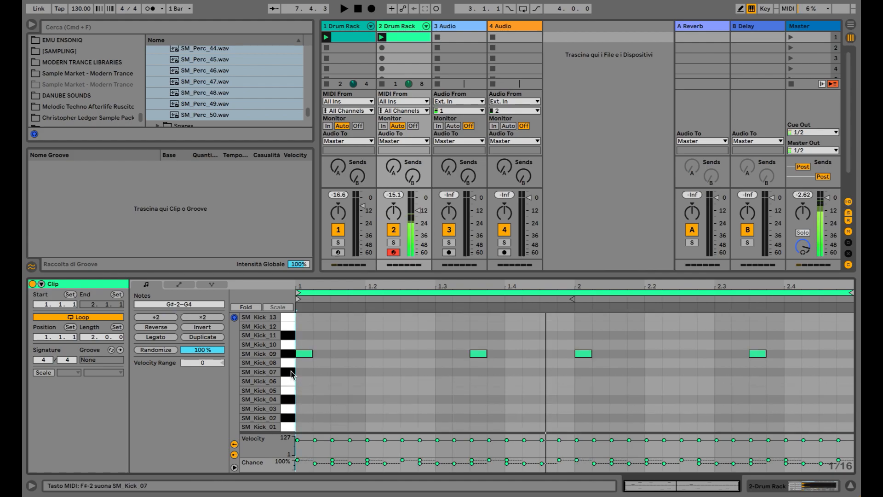
click(289, 417)
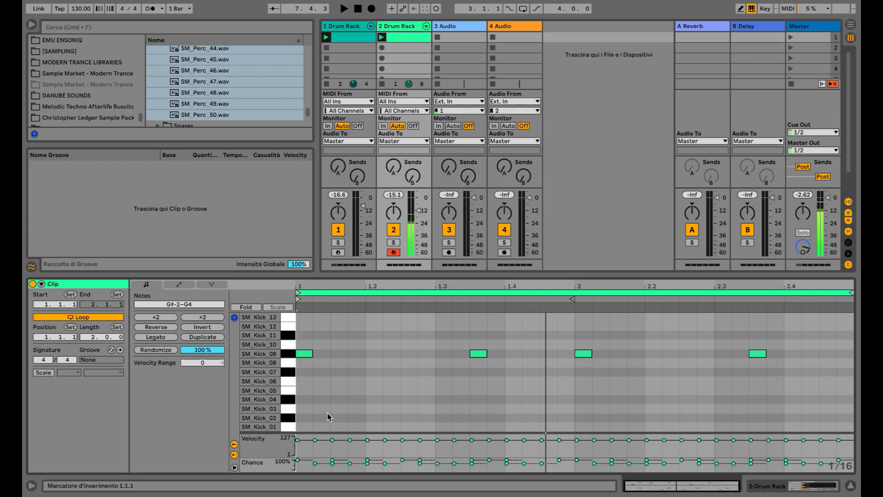
click(551, 417)
click(845, 418)
key(space)
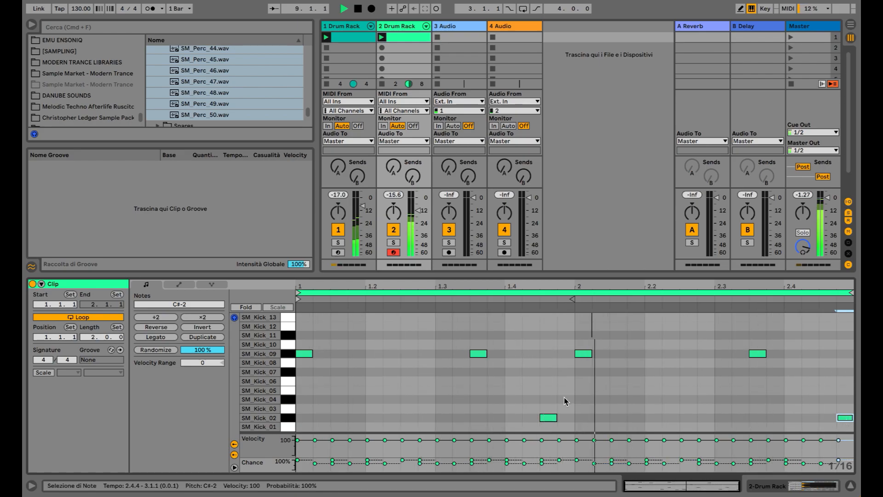
double_click(528, 418)
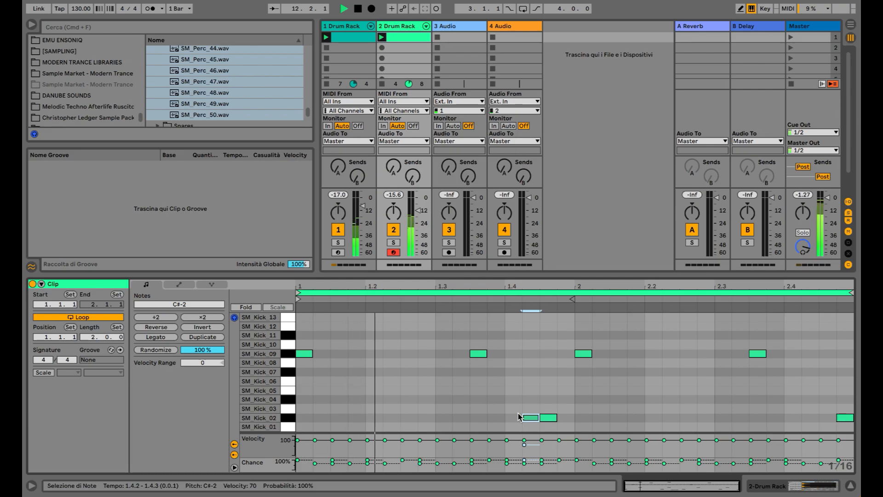
Find Compressor among the audio effects and add it at the end of the first Drum Rack track's device chain
click(811, 486)
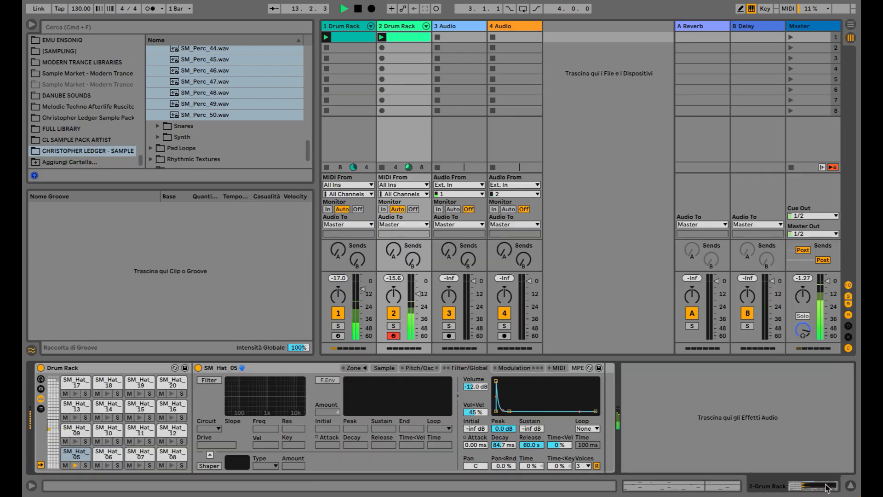
click(353, 150)
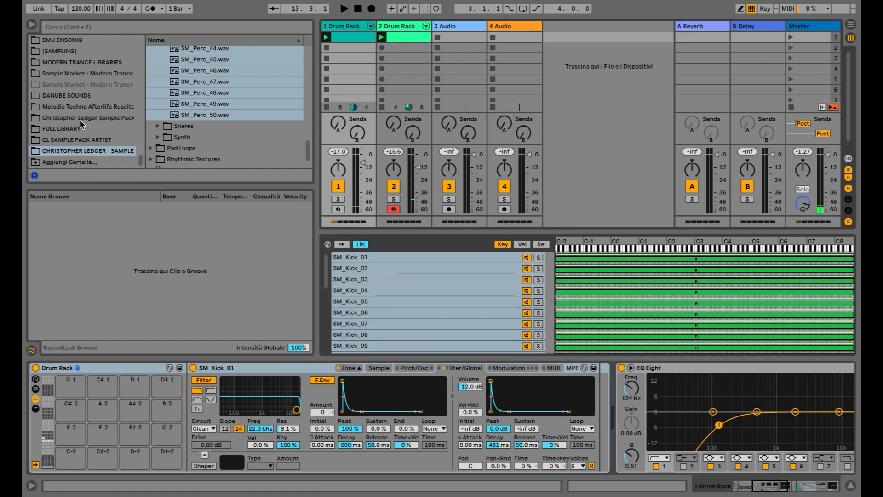
scroll(80, 121, up, 10)
click(80, 116)
click(122, 26)
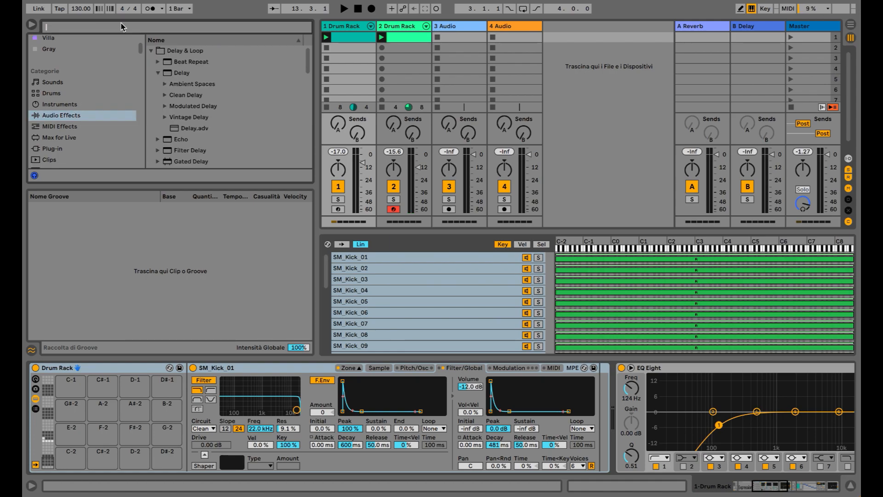
text(compre)
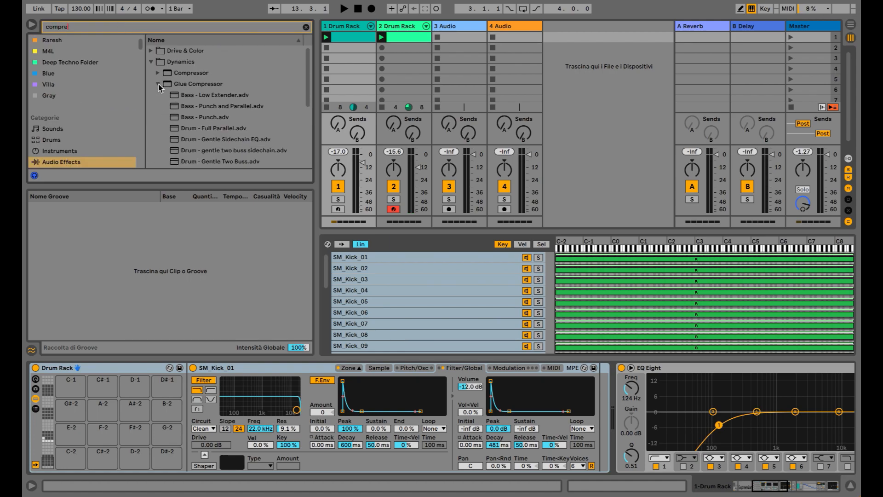
drag(176, 79, 266, 82)
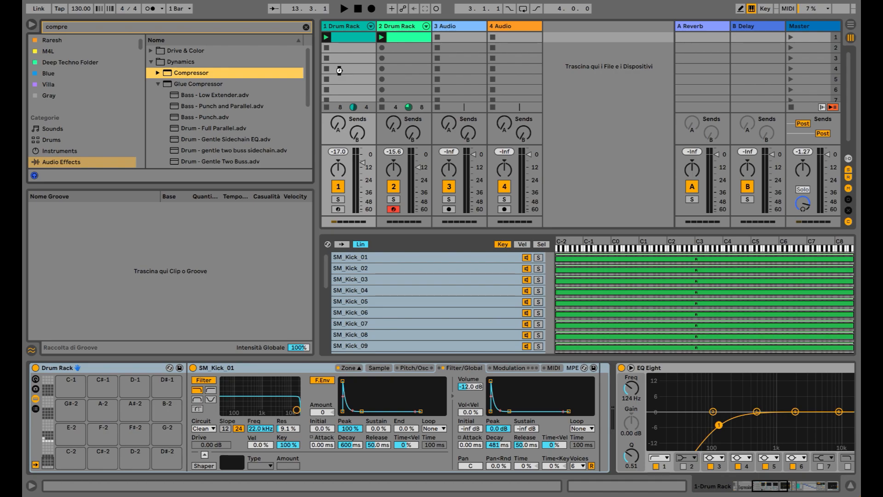
Enable the Compressor's sidechain with 2-Drum Rack Post FX as its source and lower the threshold to about -16.4 dB
drag(603, 381, 663, 399)
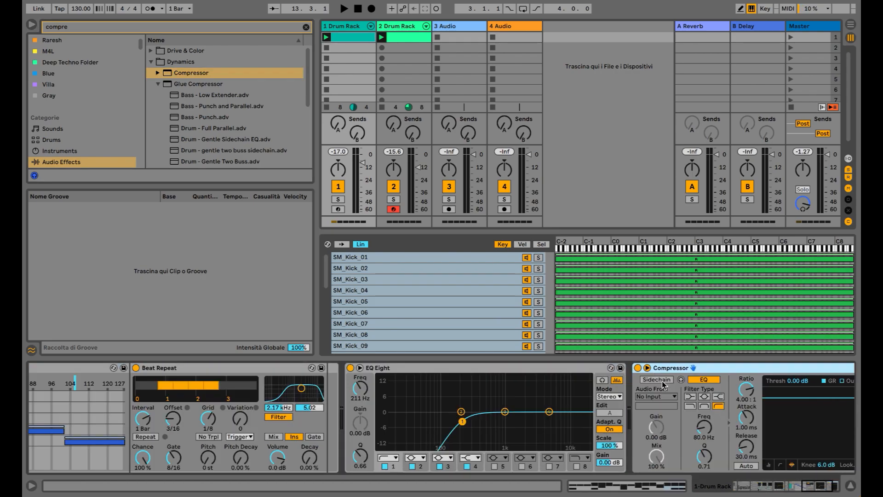
click(661, 398)
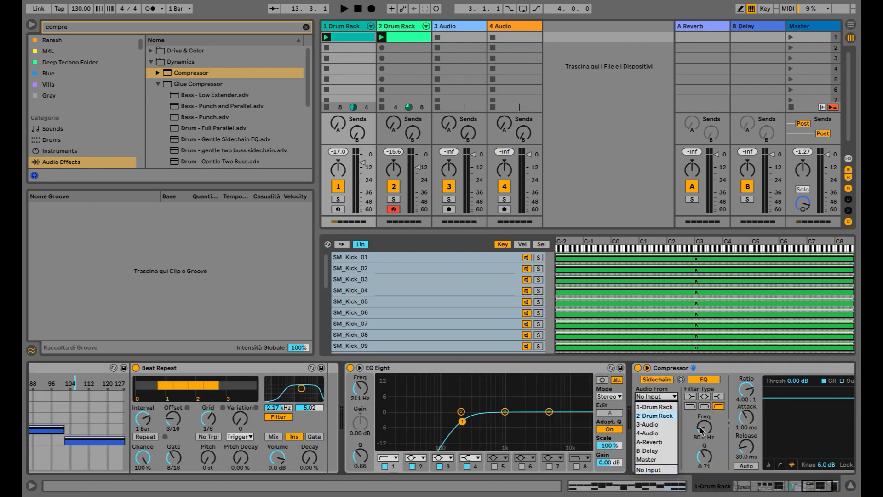
key(Return)
click(611, 465)
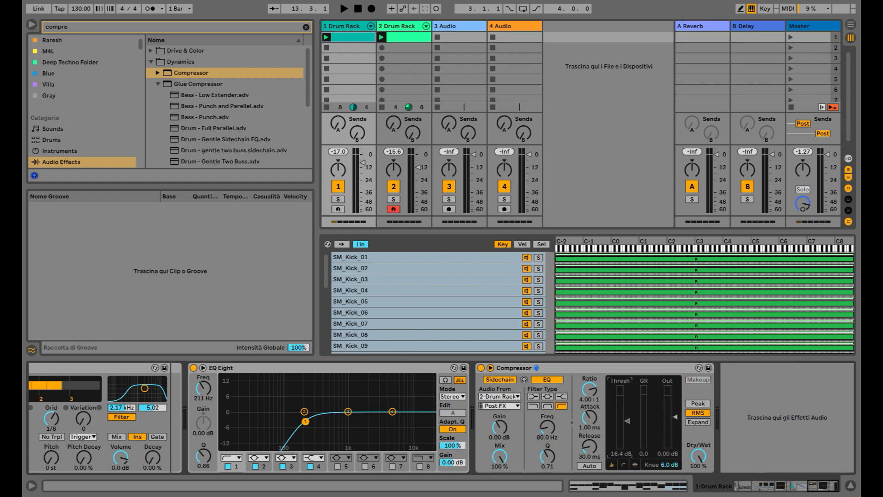
Solo the second and then the first Drum Rack track during playback, and lower the first track's Compressor threshold to -19.1 dB
click(400, 29)
click(395, 326)
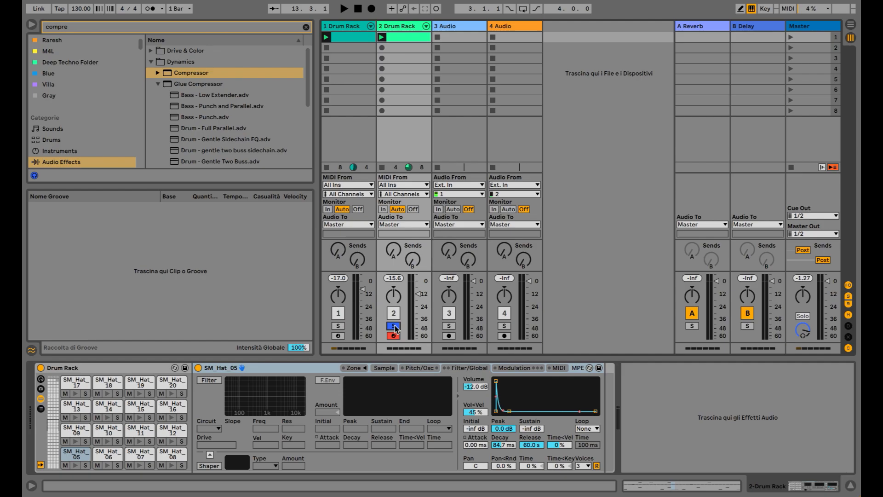
key(space)
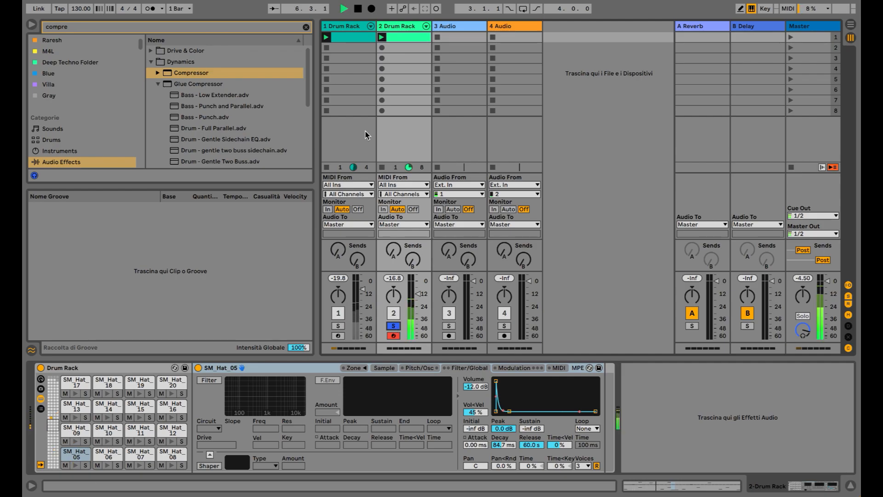
click(337, 326)
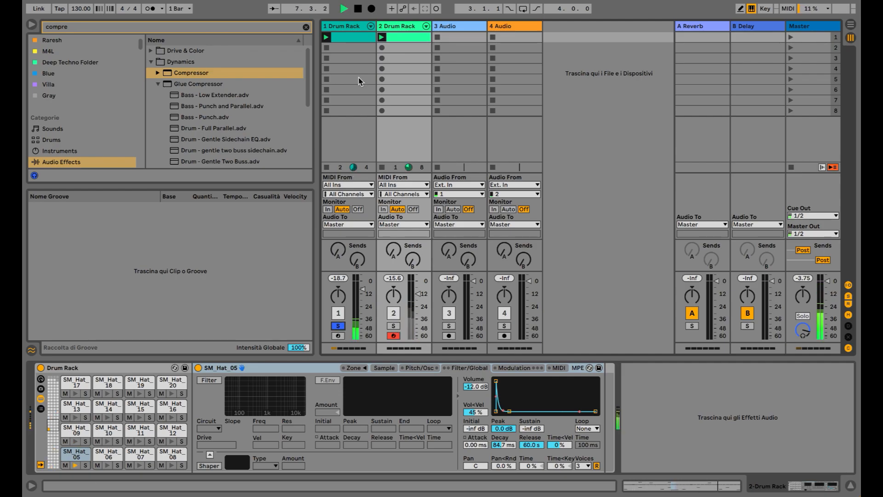
click(350, 27)
key(space)
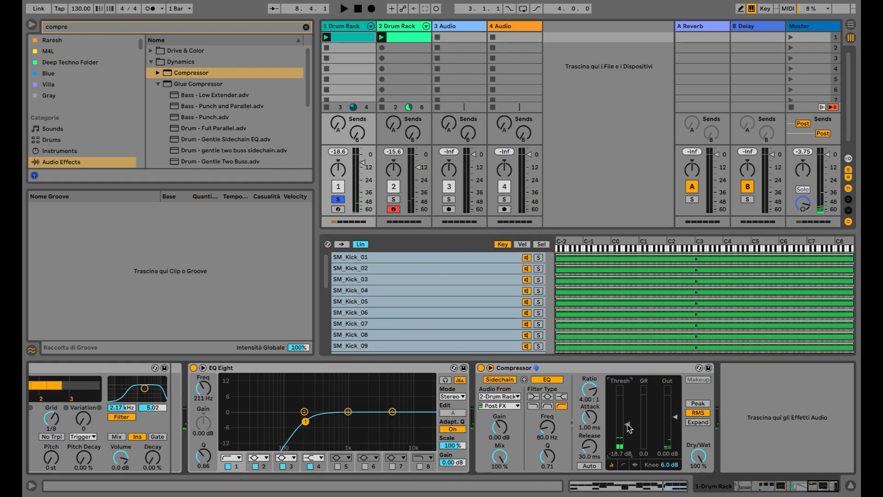
key(space)
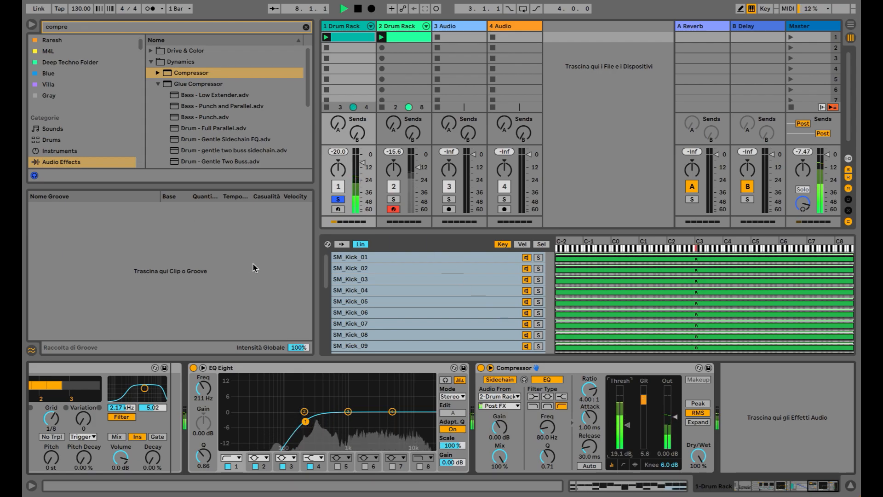
On the first track's EQ Eight, cut bands 2 and 3 by about 3 dB and set the low cut to 186 Hz
click(303, 411)
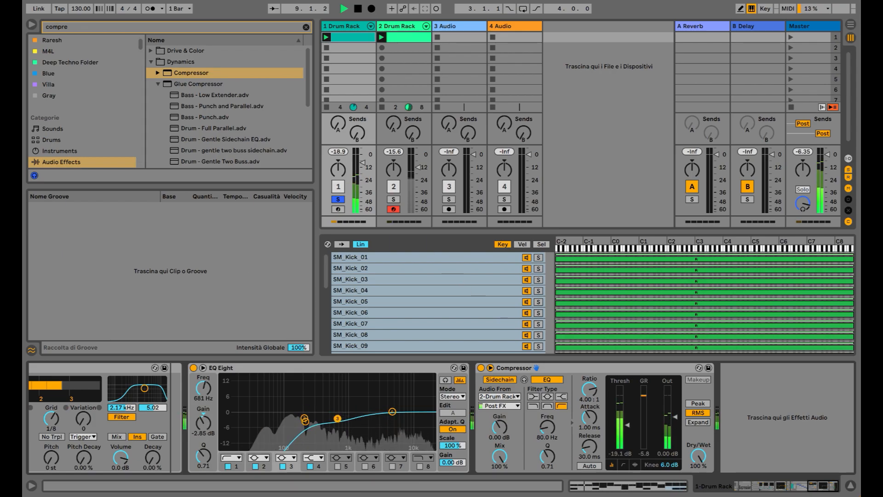
click(305, 421)
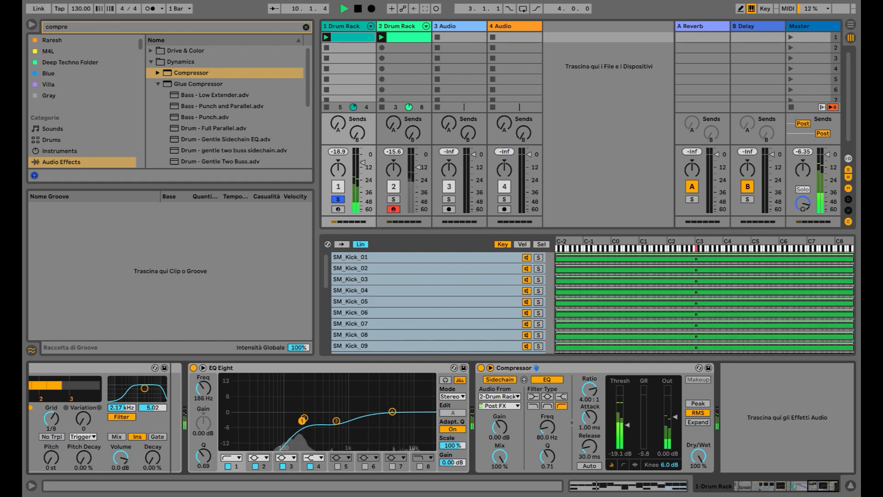
Unsolo the first Drum Rack track and play both drum tracks together to hear the sidechained mix
click(338, 199)
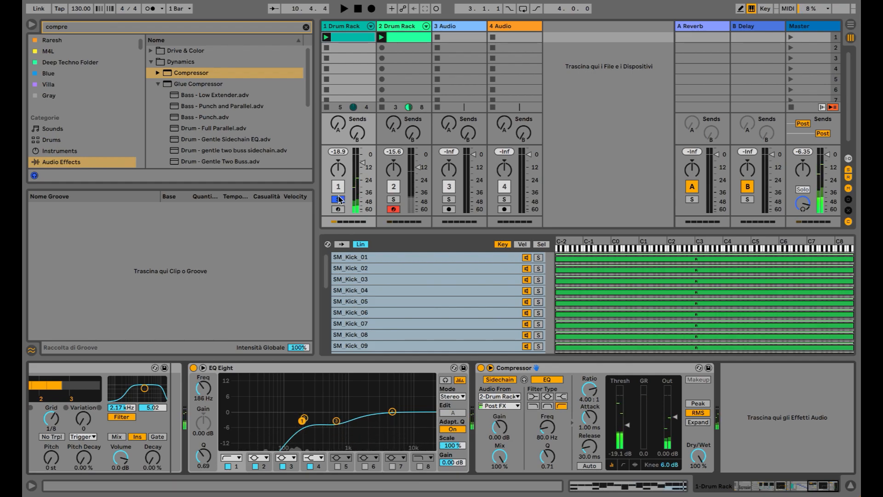
key(space)
key(space)
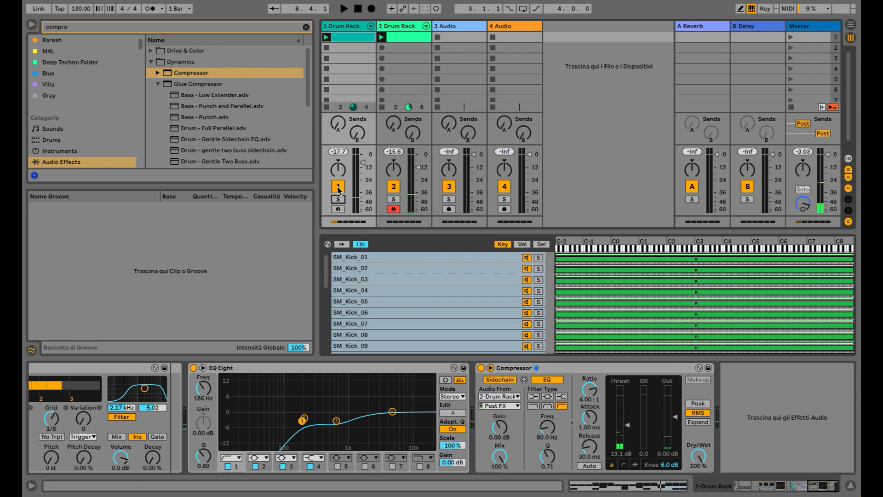
key(space)
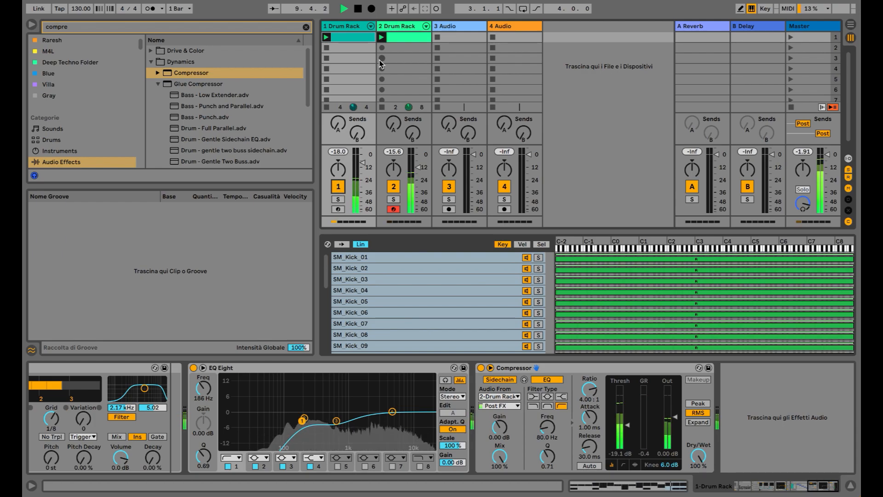
key(space)
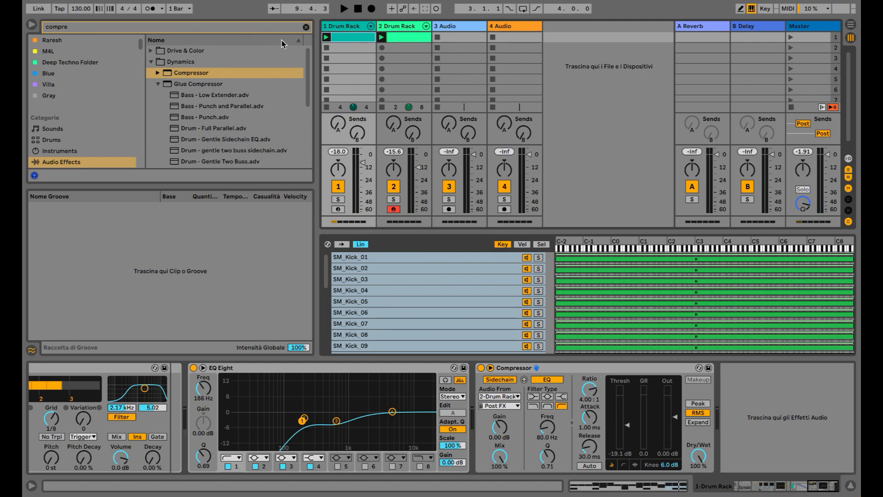
Clear the browser search and expand the Pad Loops folder in the CHRISTOPHER LEDGER - SAMPLE library
click(306, 28)
scroll(87, 138, down, 10)
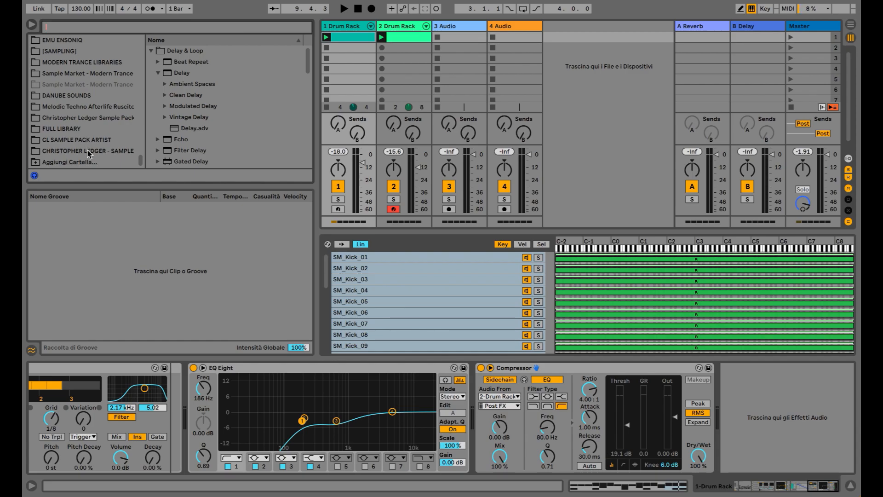
click(88, 152)
scroll(191, 147, down, 5)
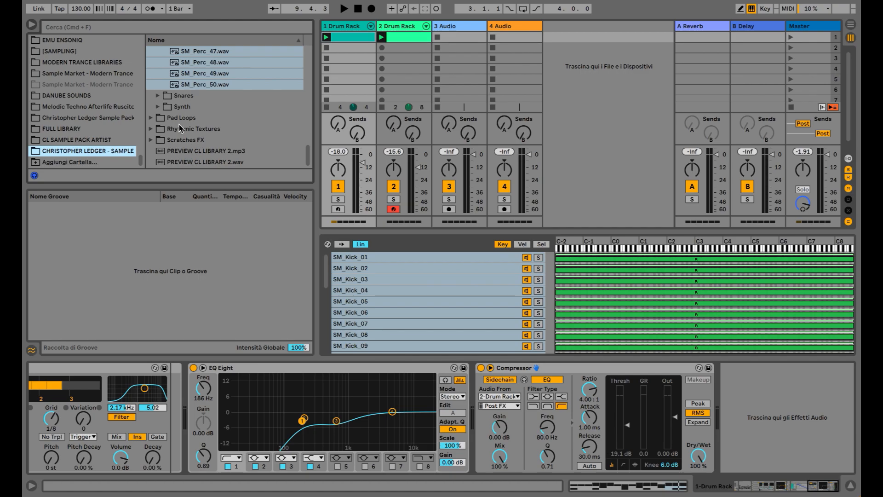
click(180, 129)
key(Up)
key(Right)
Audition the pad loops one after another from 130_SM_Abm_Talk_Pad through 130_SM_Fm_Bita_Pad
key(Down)
key(Down)
key(Down)
key(Down)
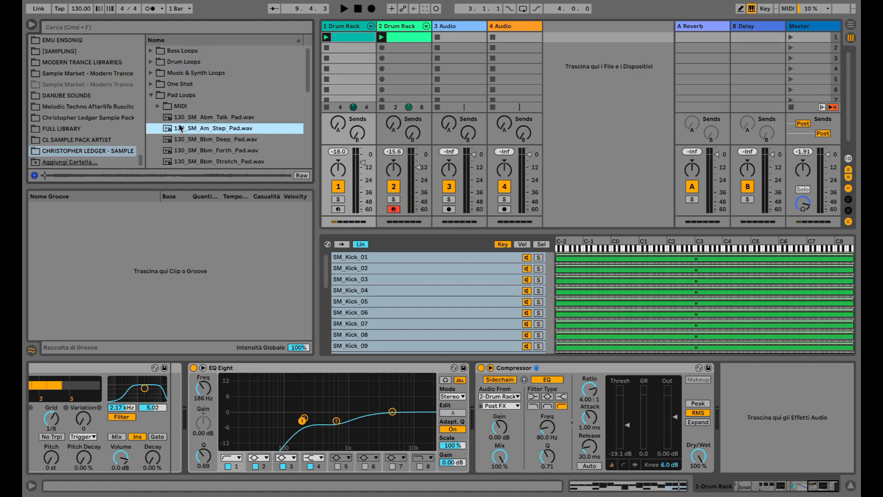
key(Down)
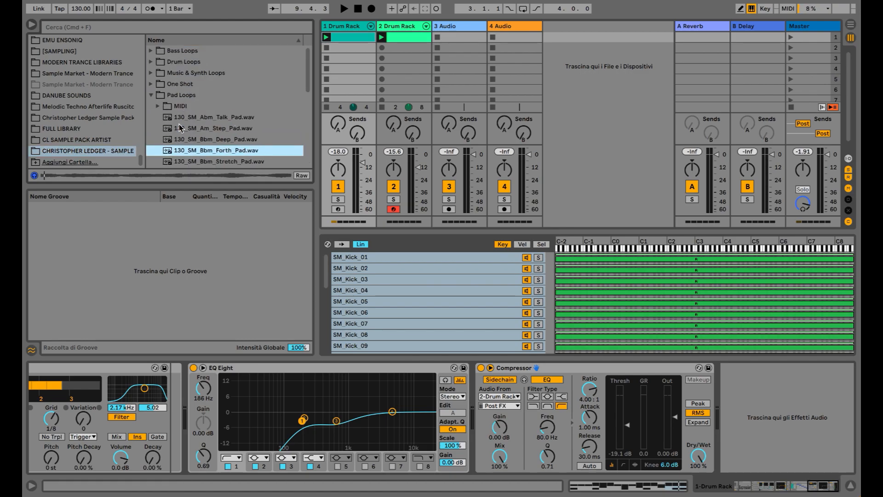
key(Down)
key(Down)
key(Down)
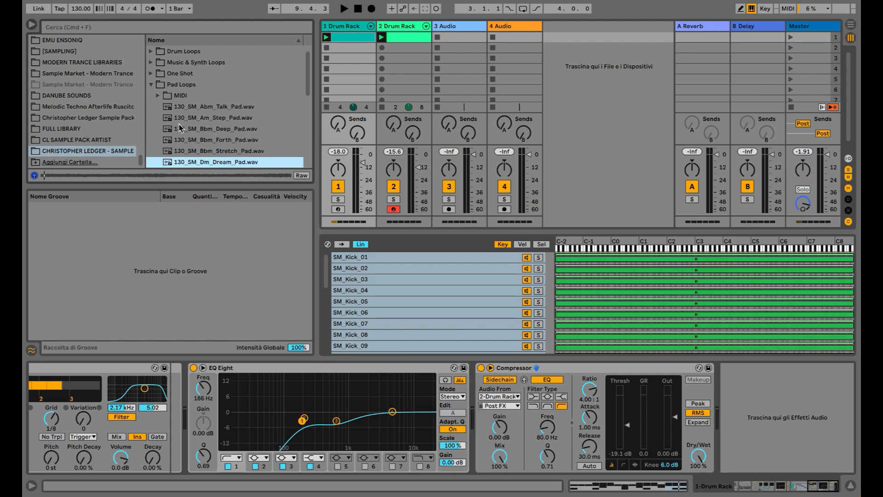
key(Up)
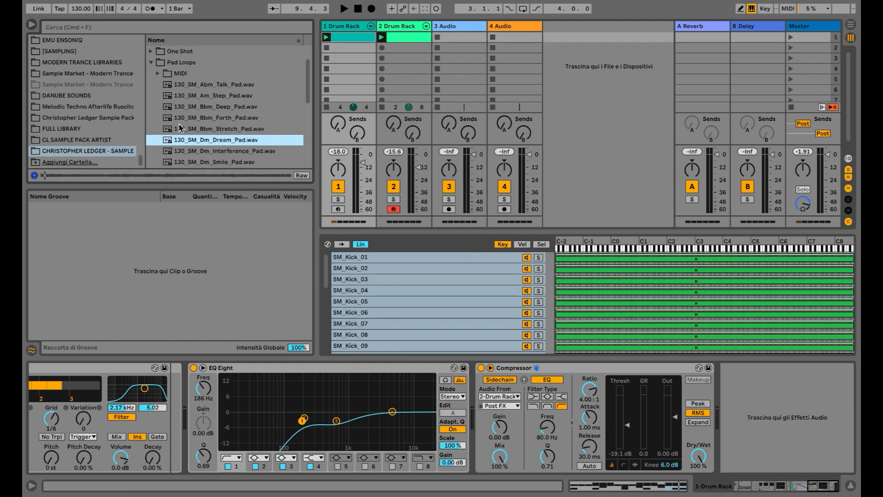
key(Down)
key(Down)
key(Down)
key(Down)
key(Down)
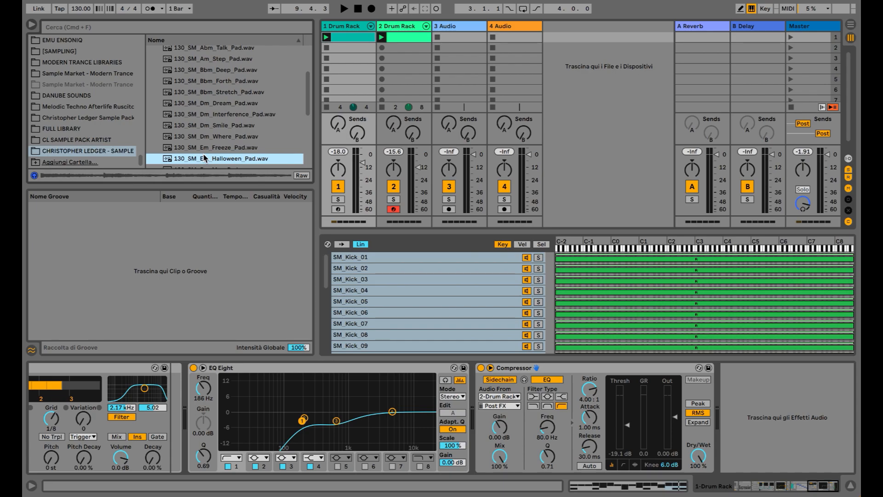
key(Down)
key(Down)
key(Down)
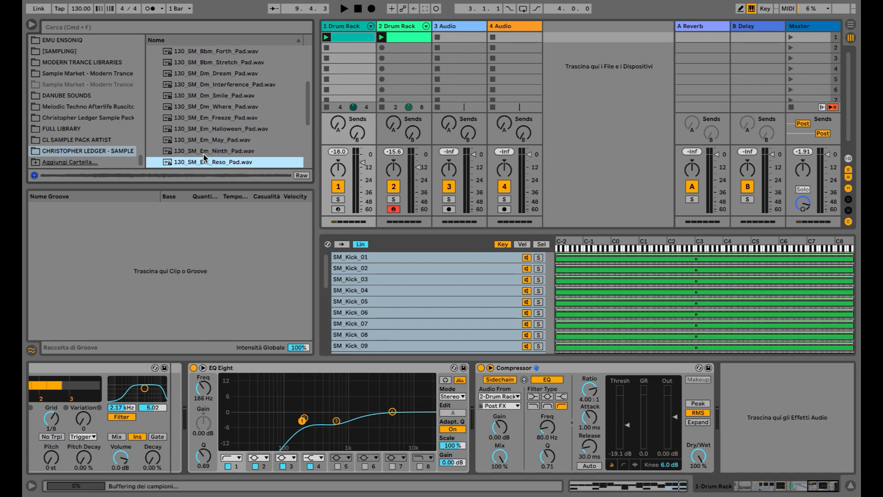
key(Down)
key(Down)
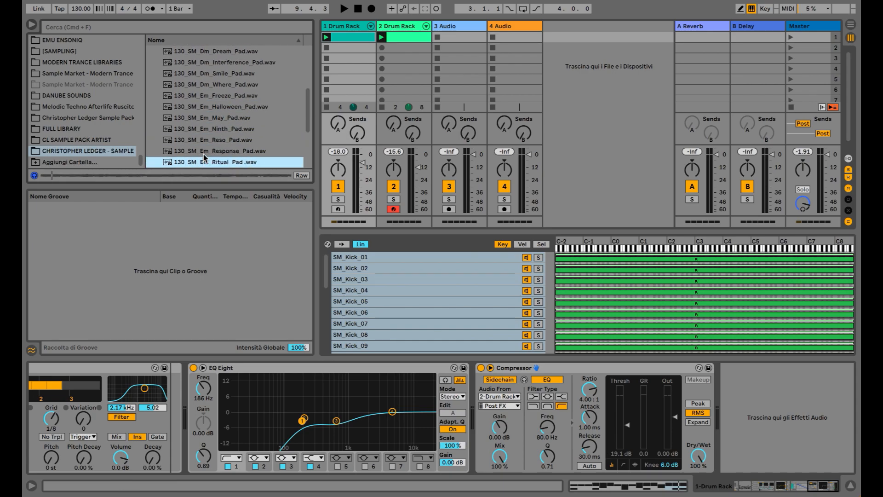
key(Down)
key(Down)
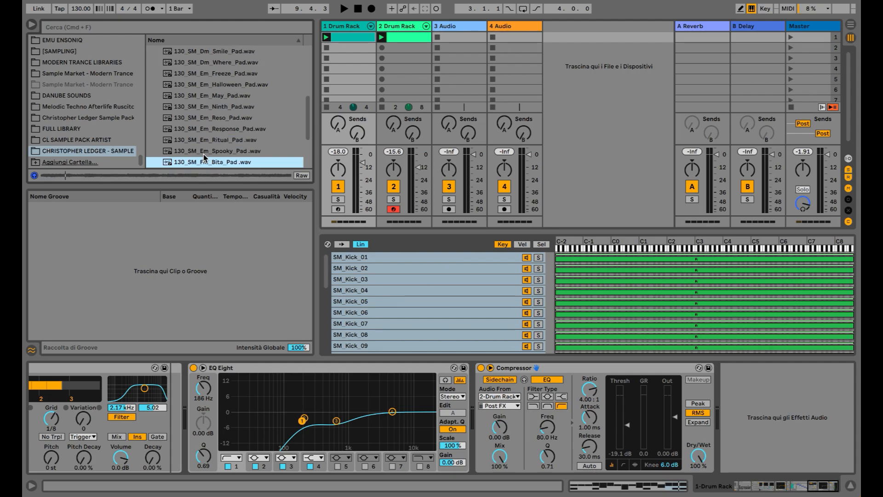
Load 130_SM_Fm_Bita_Pad into the third track's first clip slot, lower the track volume to -24.3 dB and launch the clip
drag(205, 159, 480, 37)
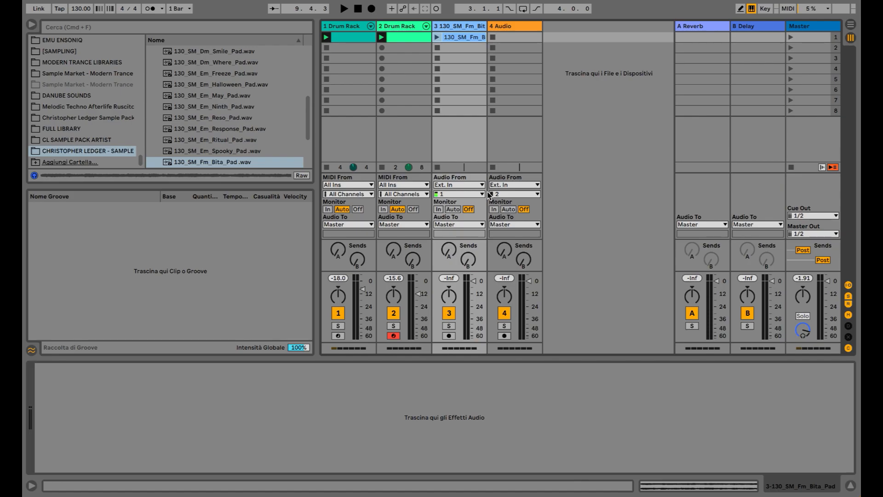
drag(474, 282, 473, 306)
click(437, 37)
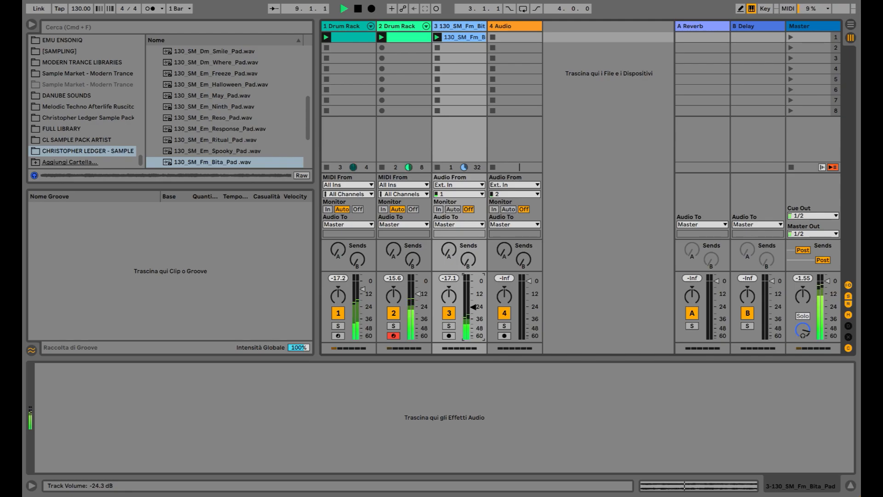
Select the SM_Perc_01 pad in the second track's Drum Rack while everything plays, and stop playback
click(362, 41)
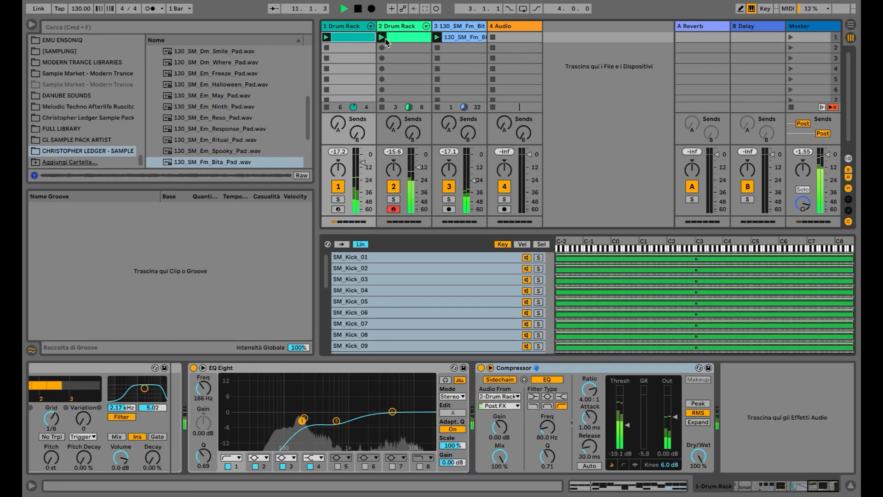
click(399, 39)
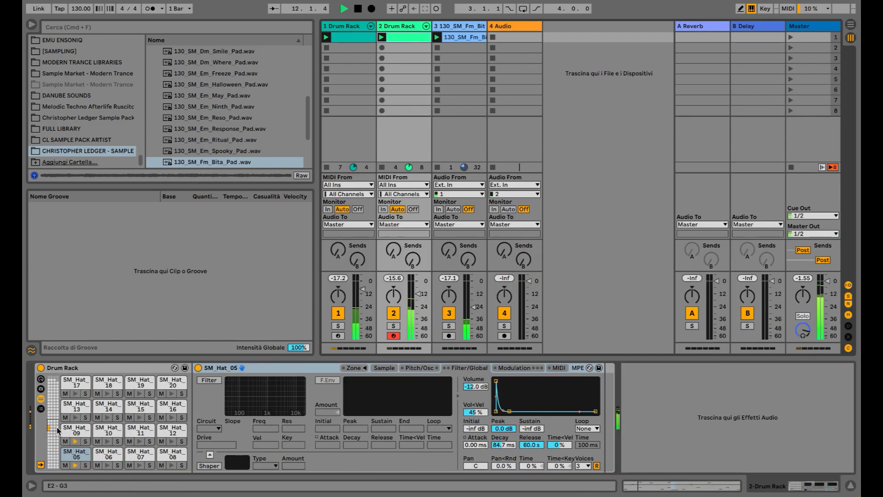
drag(53, 424, 53, 413)
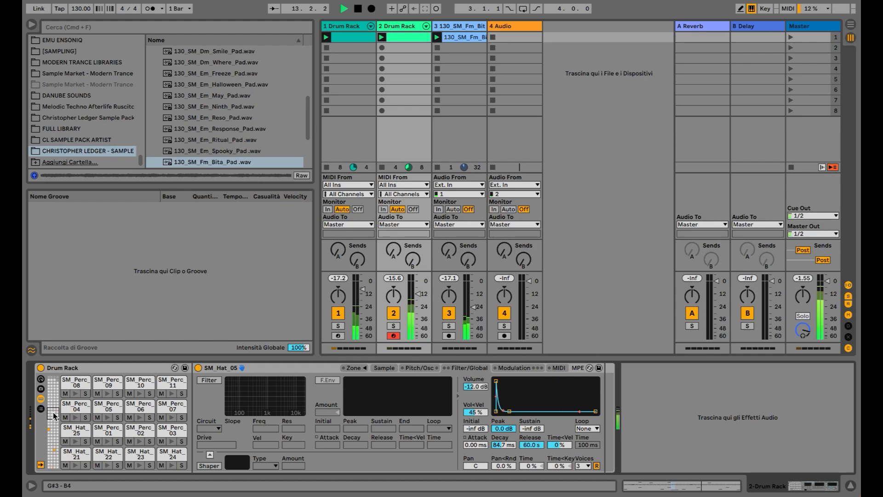
click(106, 430)
key(space)
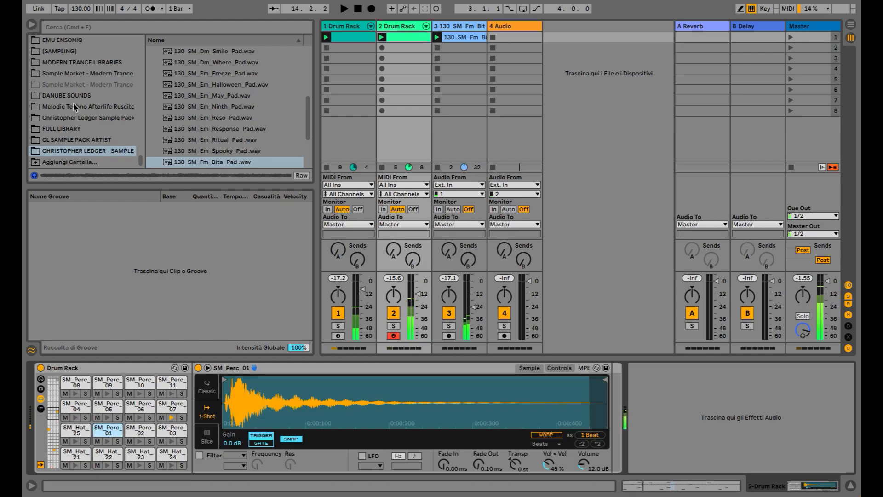
Search the audio effects for "phaser" and add Phaser-Flanger to the SM_Perc_01 chain on the second track
scroll(73, 107, up, 5)
click(61, 112)
click(100, 27)
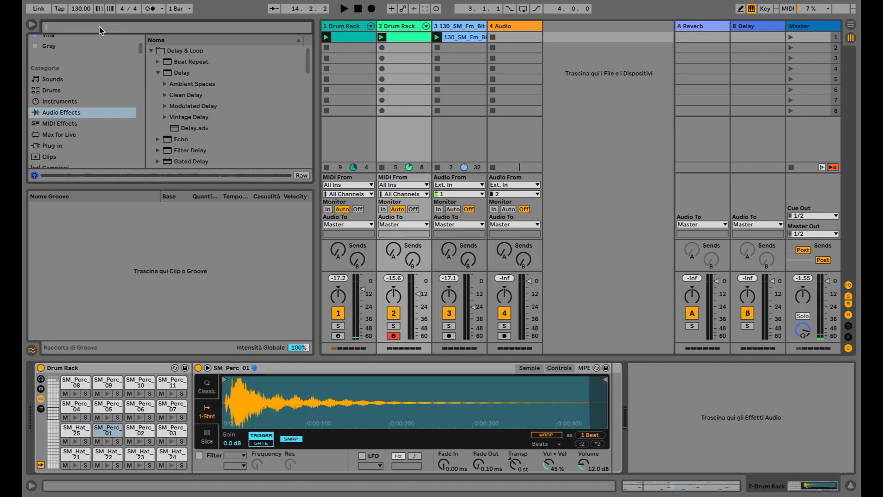
text(phaser)
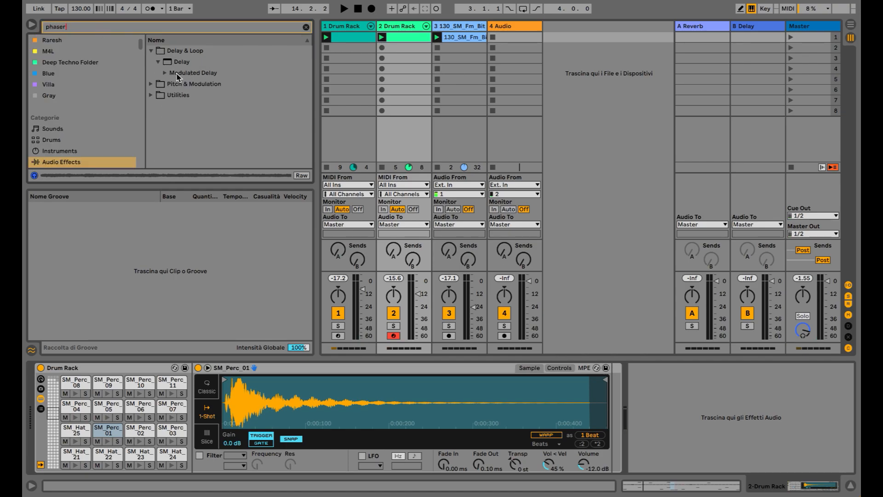
click(151, 83)
drag(181, 74, 616, 389)
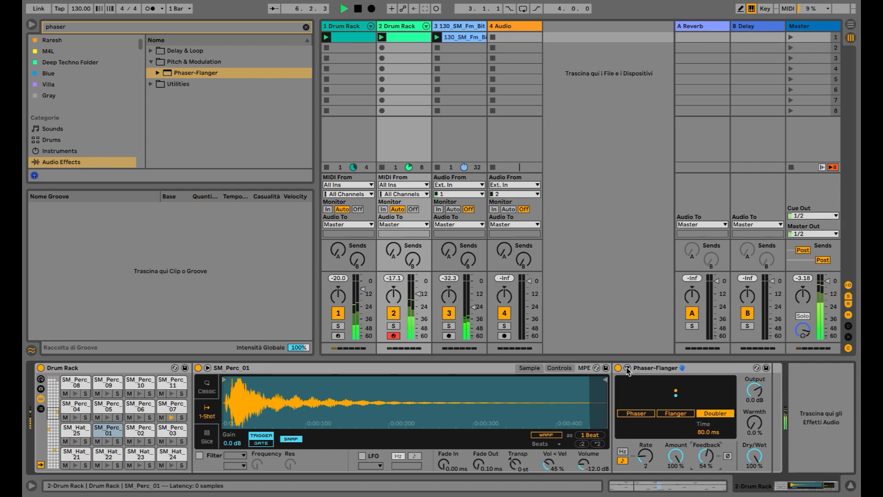
Expand the Phaser-Flanger's LFO settings and set Duty Cycle to 55% and Spin to 10%
click(627, 368)
click(796, 414)
drag(784, 432, 752, 407)
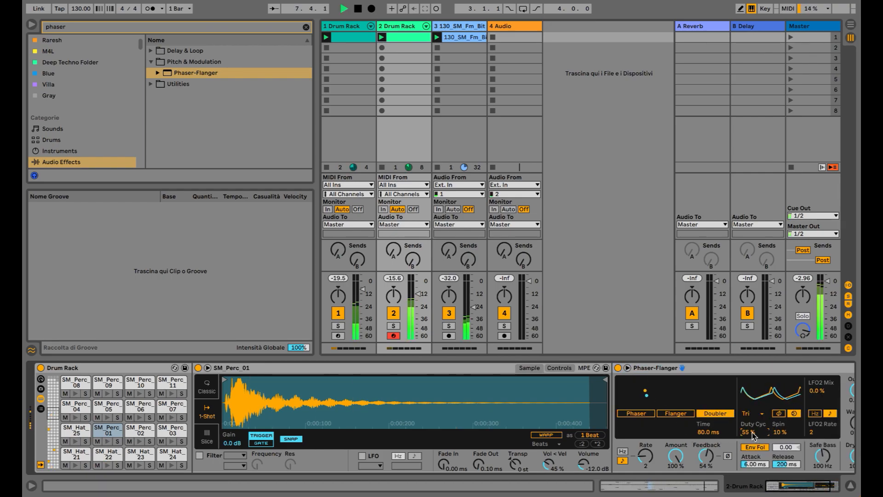
scroll(751, 432, right, 4)
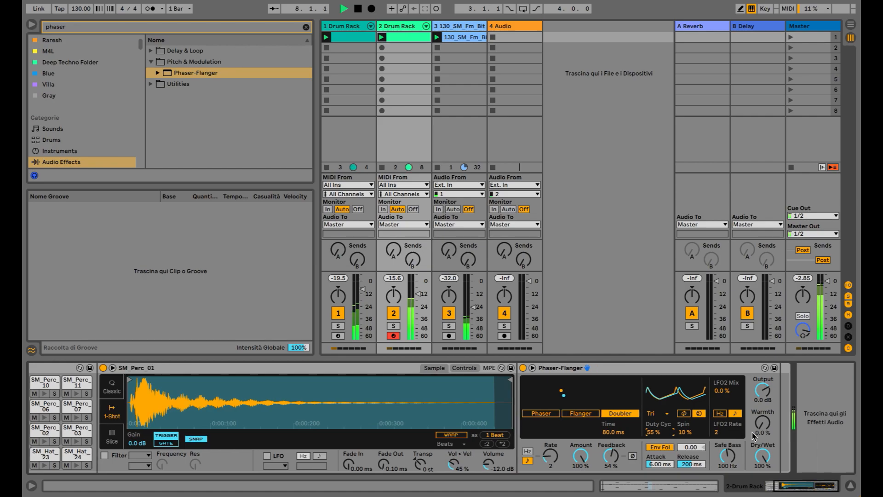
Stop playback, search the audio effects for "auto" and add Auto Pan after the Phaser-Flanger in the SM_Perc_01 chain
click(306, 27)
text(phaser)
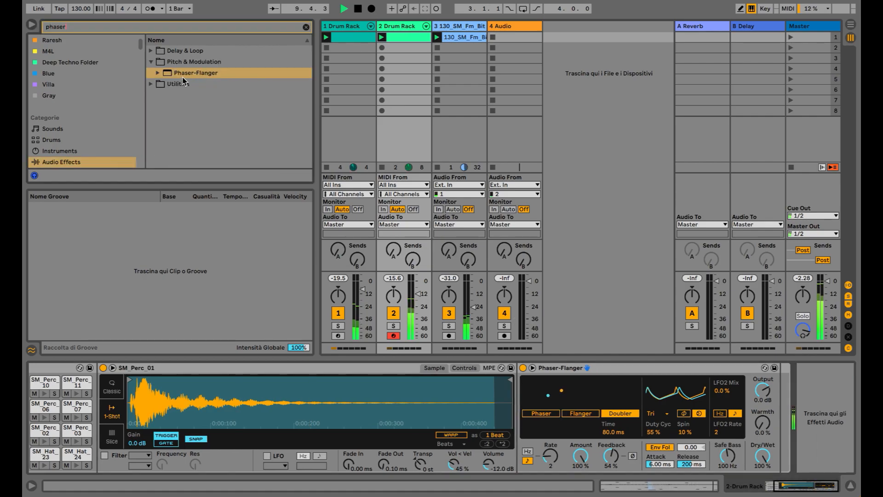
click(399, 36)
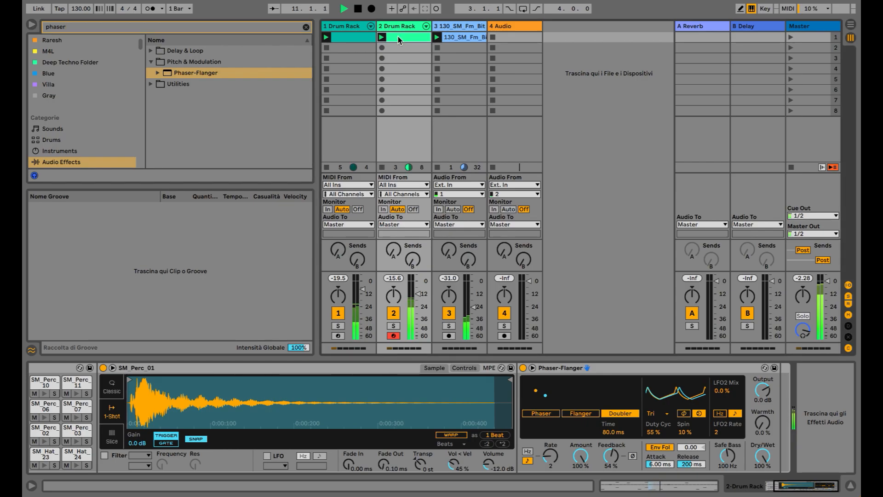
click(306, 27)
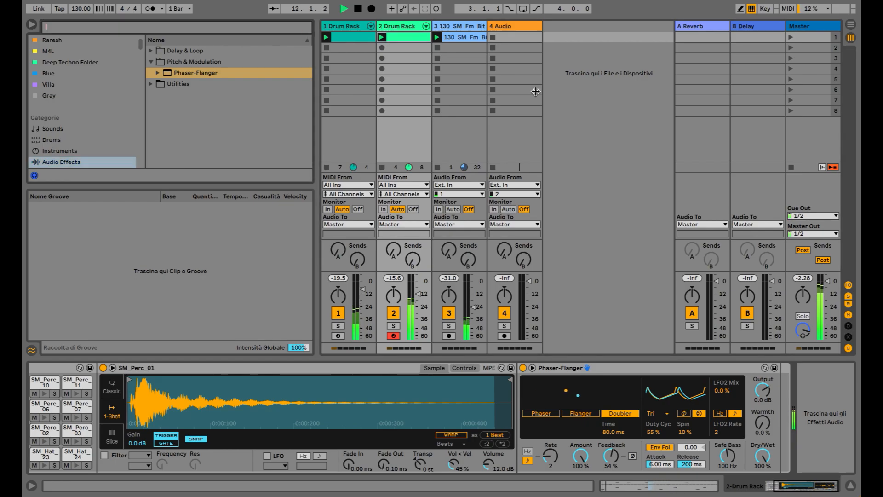
click(619, 95)
click(202, 27)
text(auto)
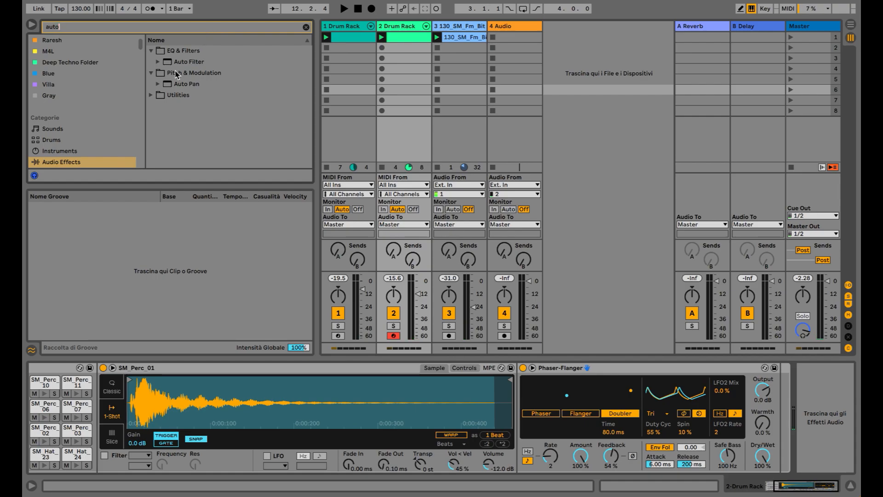
drag(173, 88, 786, 405)
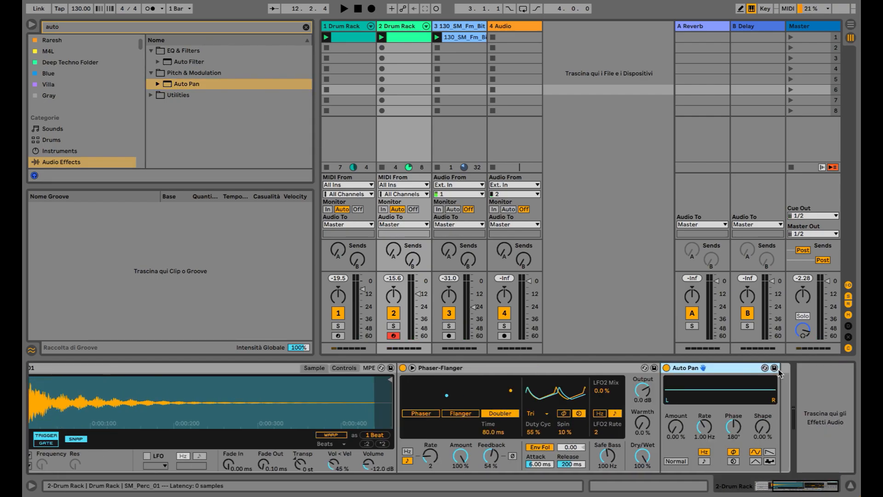
Set Auto Pan to Invert with a sawtooth wave, tempo-synced 1/16 rate, 100% Shape, 100% Amount and 0° Phase
click(704, 461)
click(675, 461)
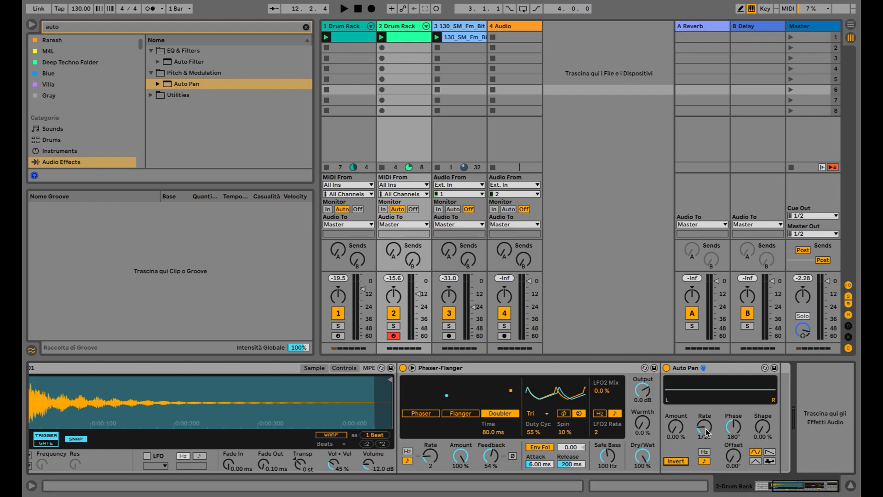
drag(761, 434, 762, 419)
click(768, 453)
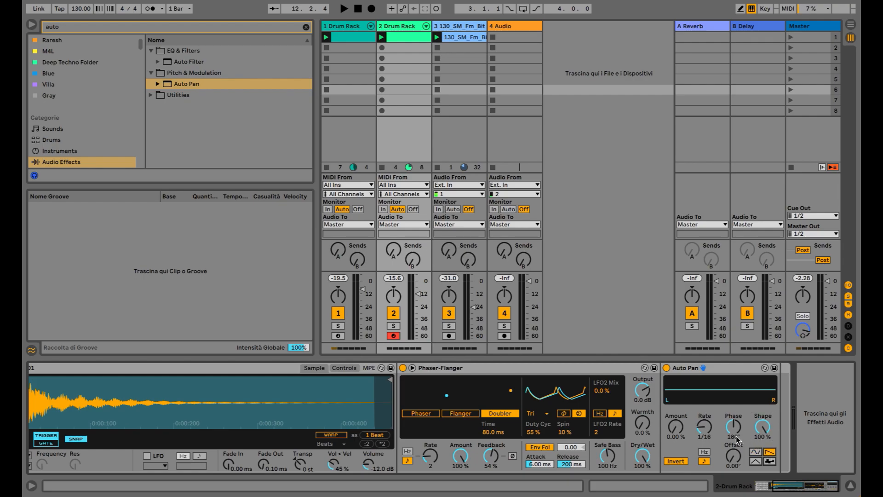
drag(676, 430, 675, 405)
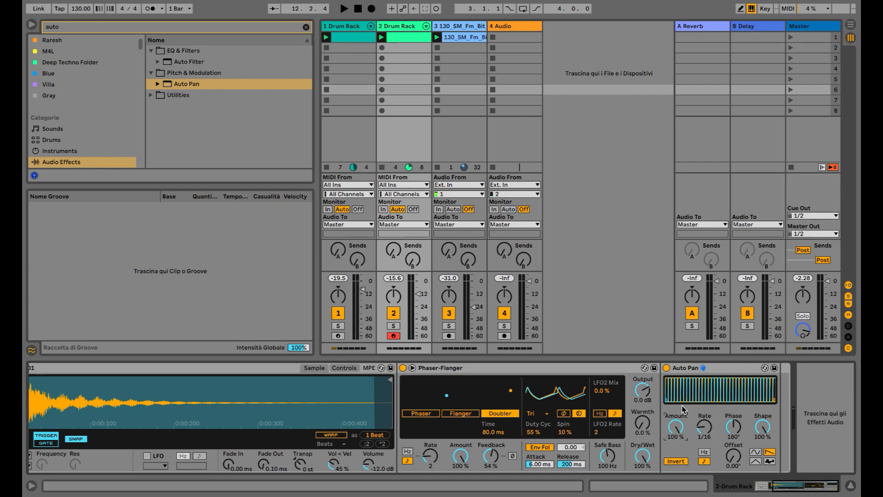
drag(737, 428, 737, 429)
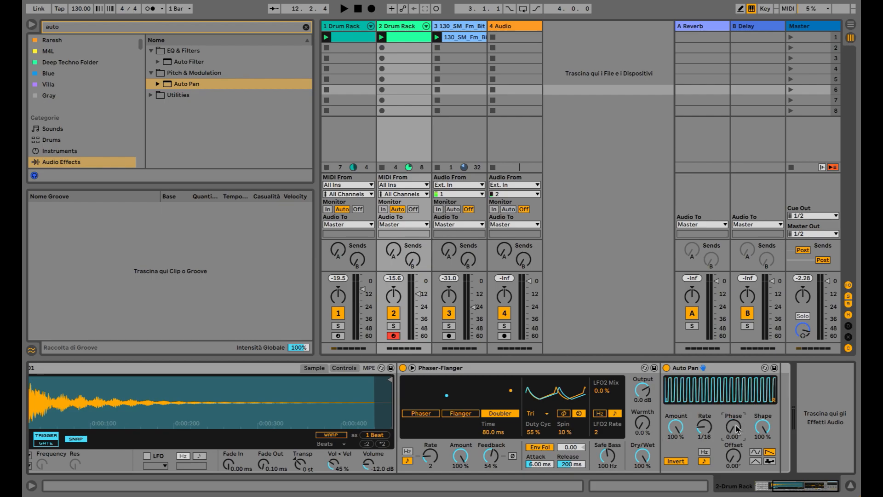
Solo the second track and play it back briefly to hear the Auto Pan
key(space)
click(394, 325)
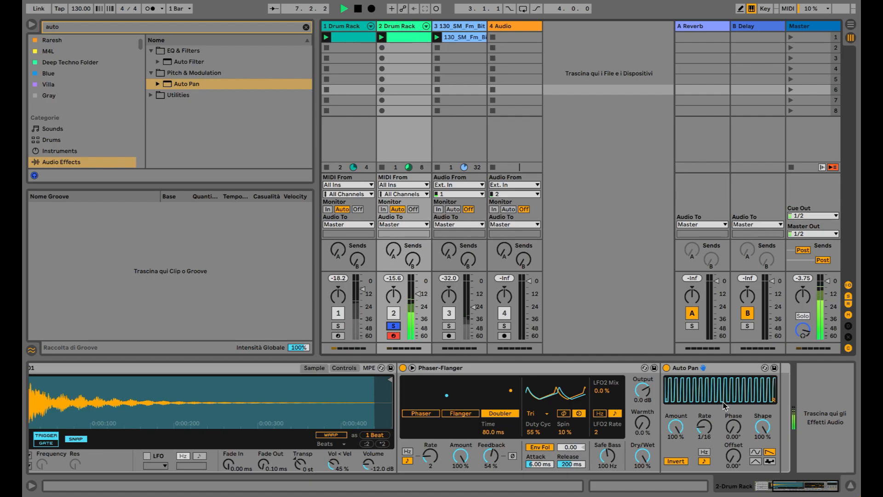
key(space)
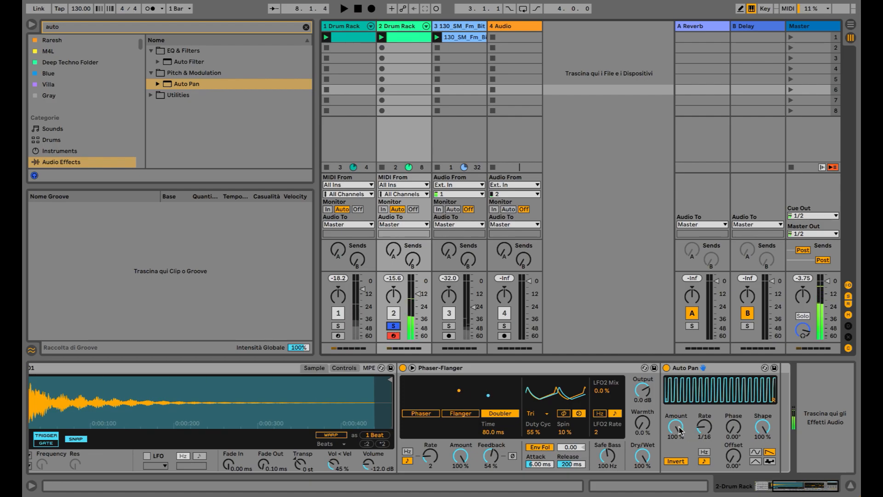
Adjust Auto Pan to 31% Shape, Normal polarity, 36.5% Amount and a 1/8 rate while auditioning the soloed track
drag(762, 427, 762, 443)
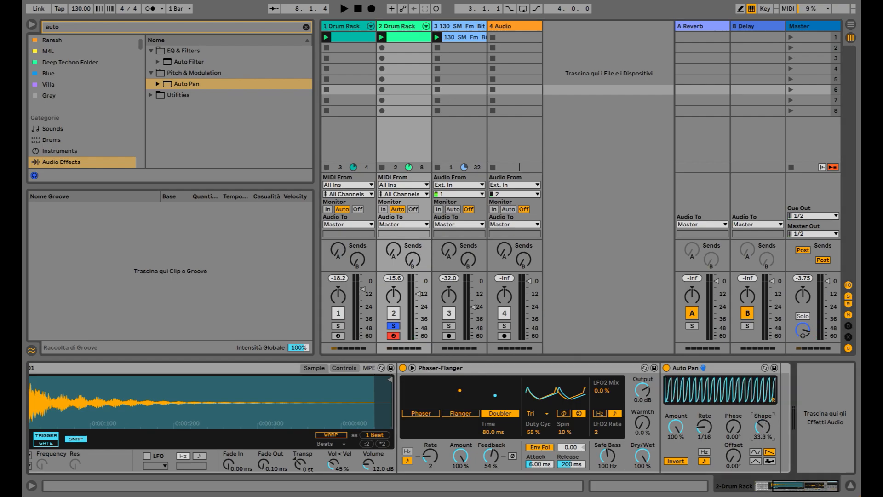
click(681, 461)
key(space)
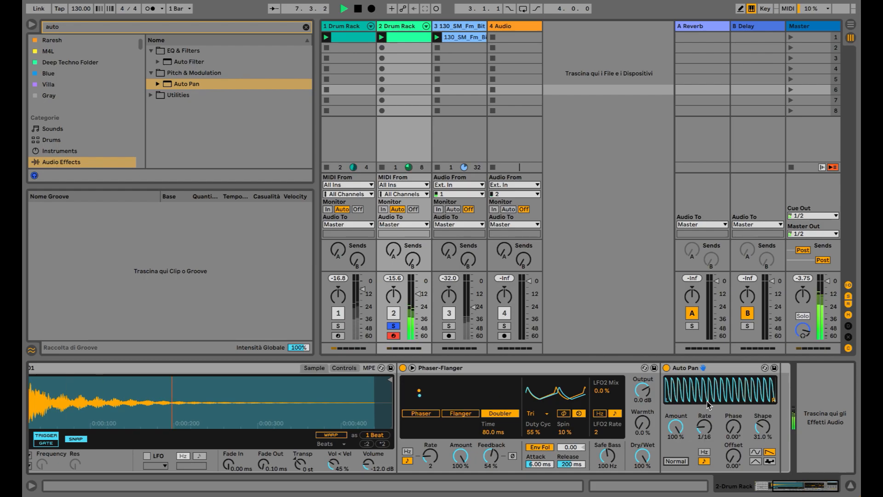
drag(675, 426, 675, 439)
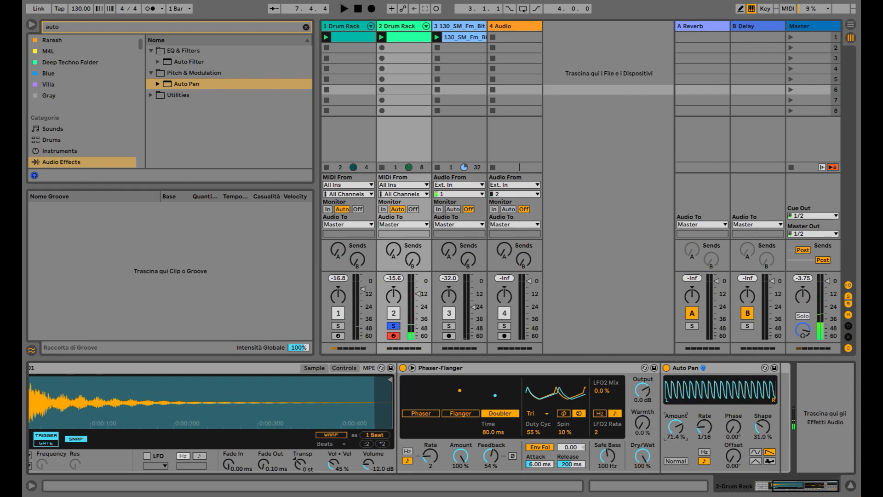
scroll(705, 433, down, 2)
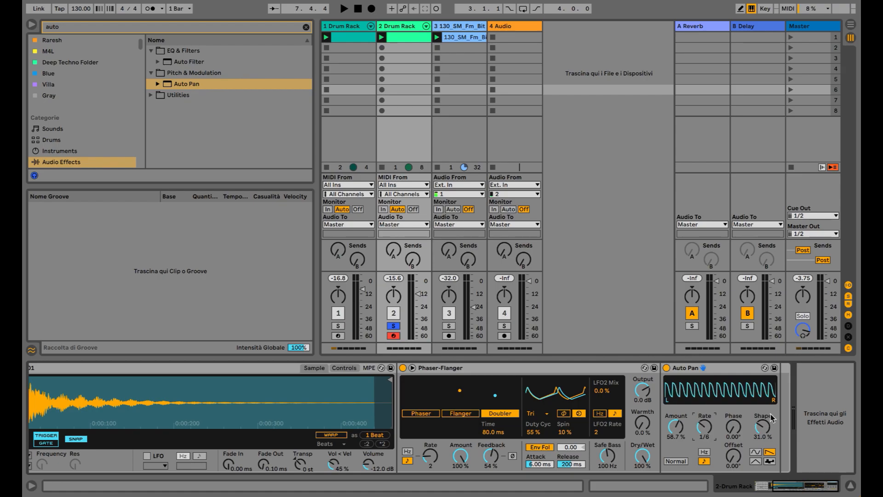
click(675, 427)
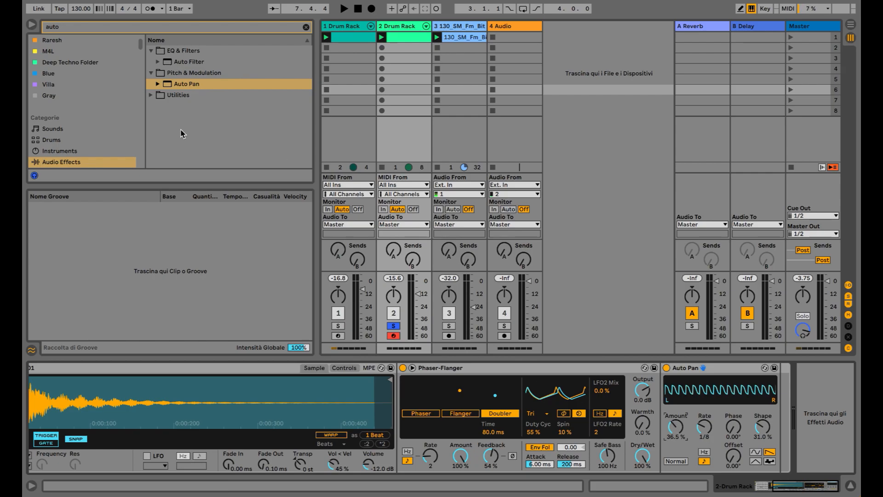
Search the audio effects for "delay" and add Delay after Auto Pan in the SM_Perc_01 chain
click(306, 27)
text(de)
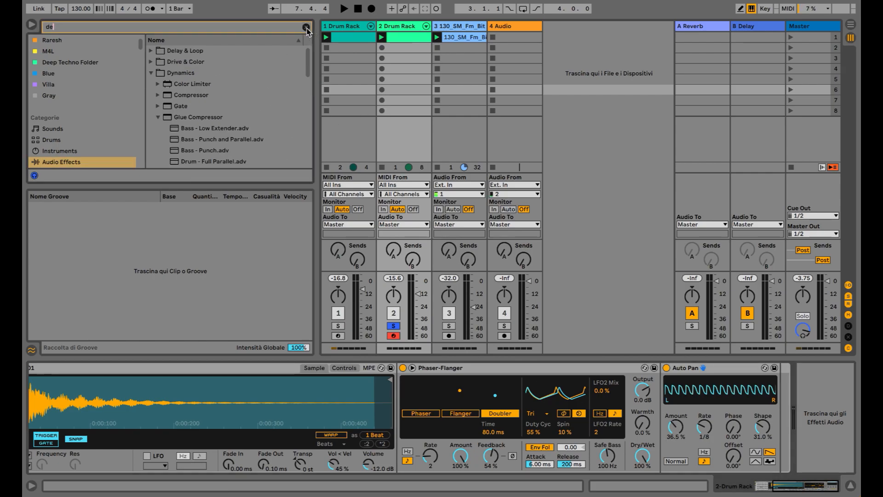
text(lay)
click(156, 55)
drag(175, 74, 781, 406)
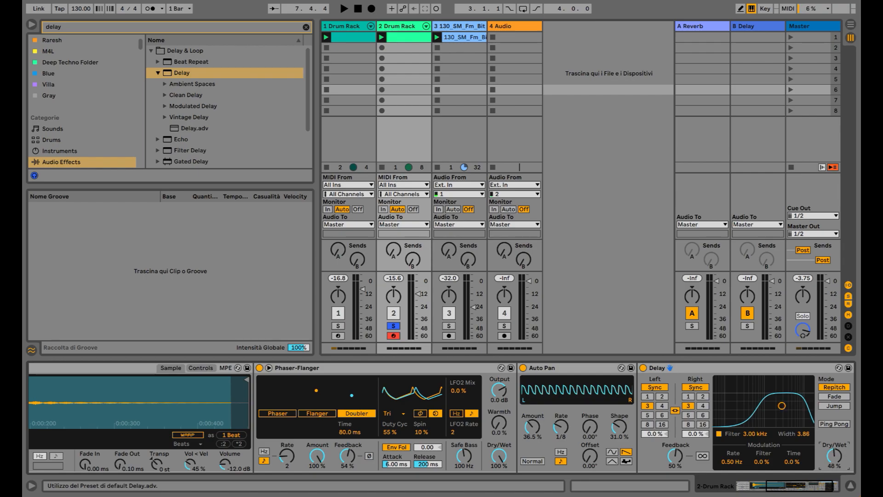
Set the Delay's offsets to 0.5% left and 2.1% right, Feedback 68% and Dry/Wet 23%, and play the full mix unsoloed
drag(692, 438, 693, 432)
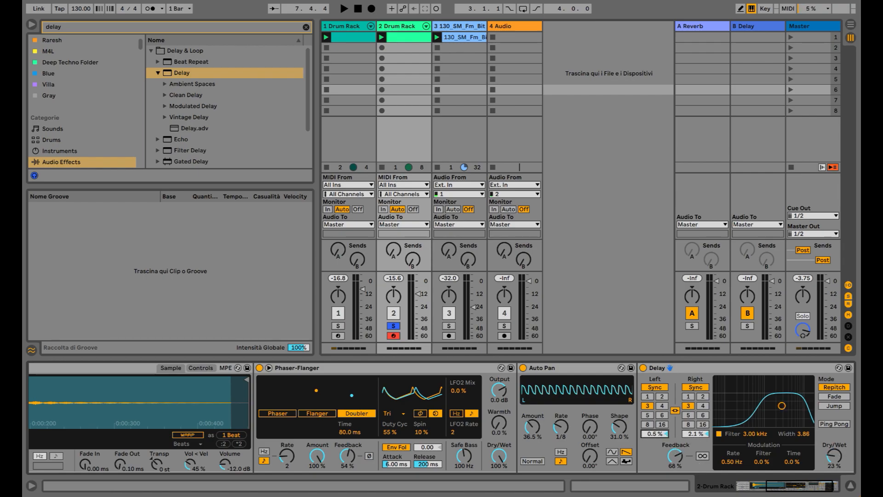
click(388, 326)
key(space)
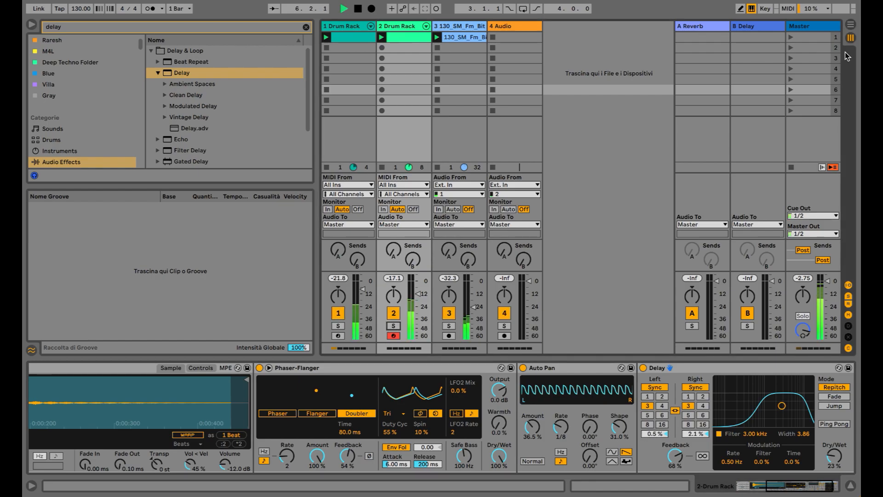
Open the IXL Spectrum Analyzer on the Master and raise the Limiter's gain to 10.9 dB while listening
click(813, 26)
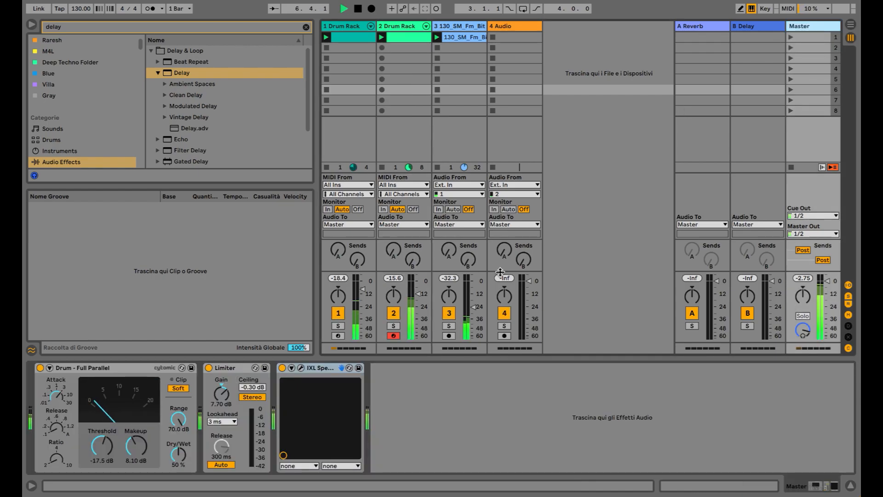
click(301, 370)
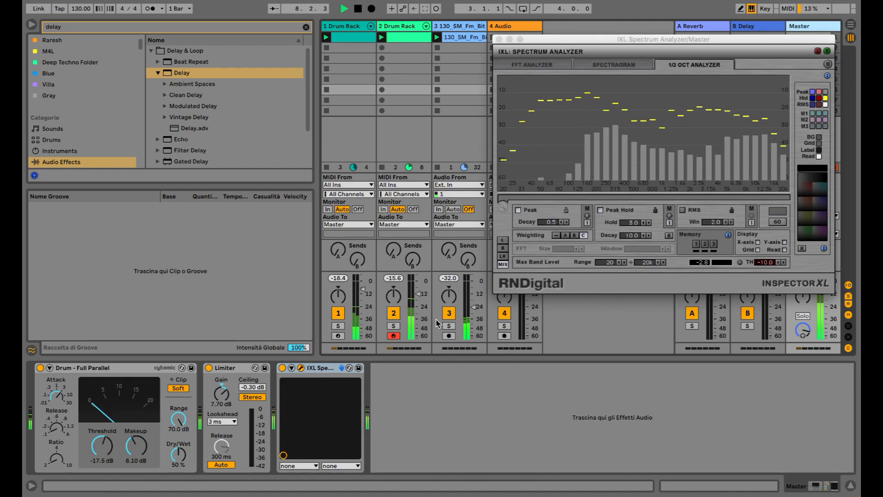
drag(222, 393, 221, 379)
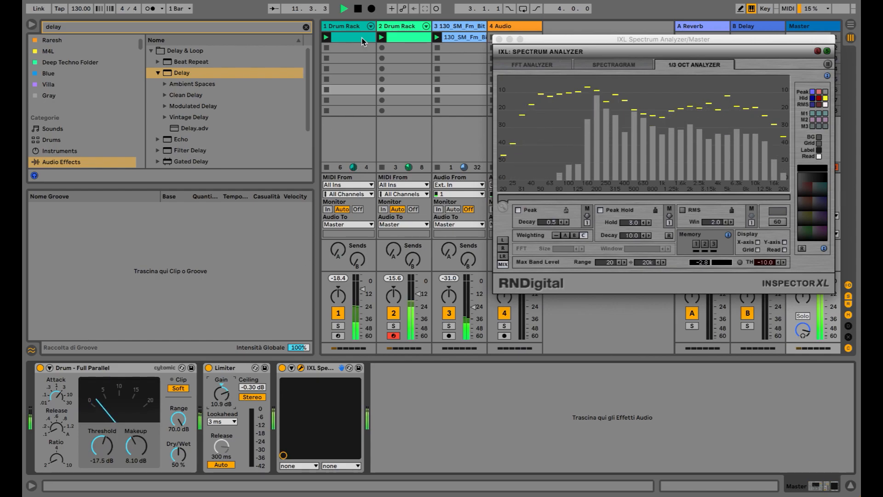
key(space)
In the second track's clip, set the chance of the SM_Perc_01 note in bar 2 to 26%
click(405, 46)
click(394, 37)
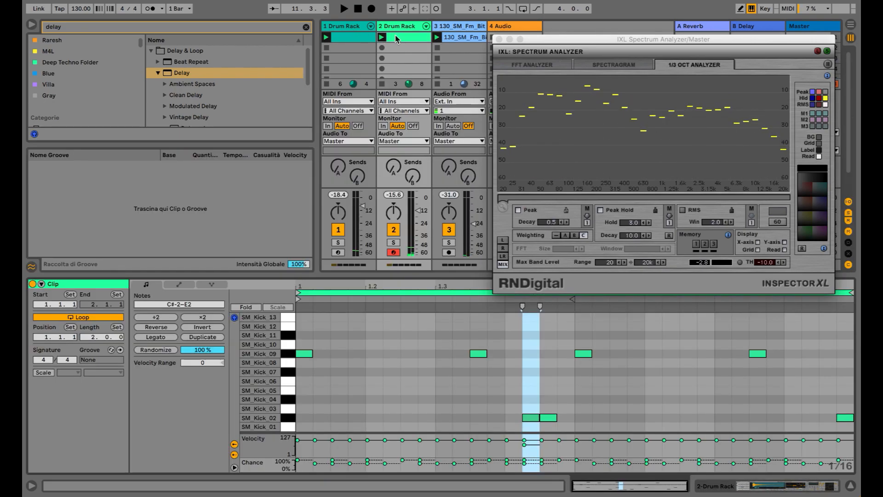
scroll(655, 387, up, 10)
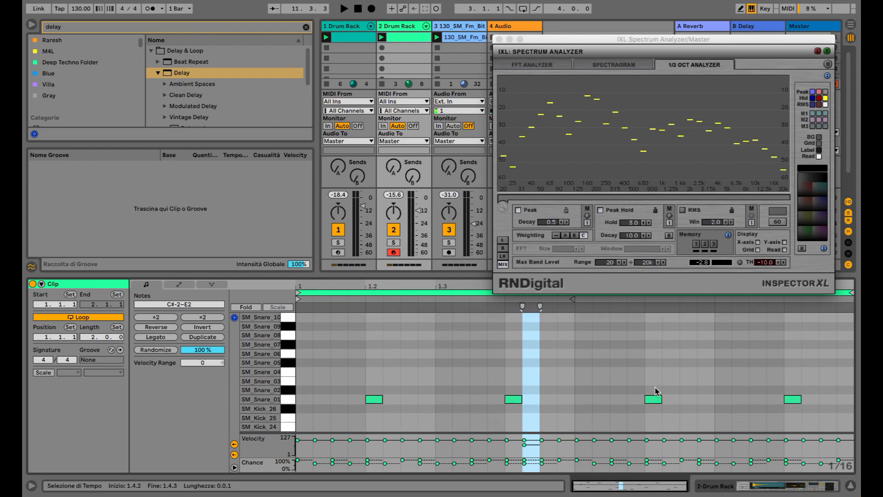
scroll(654, 387, up, 10)
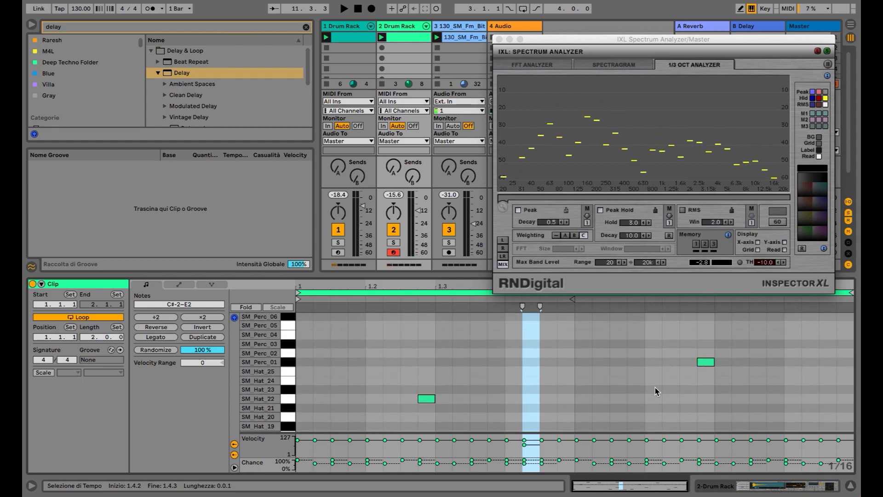
click(706, 362)
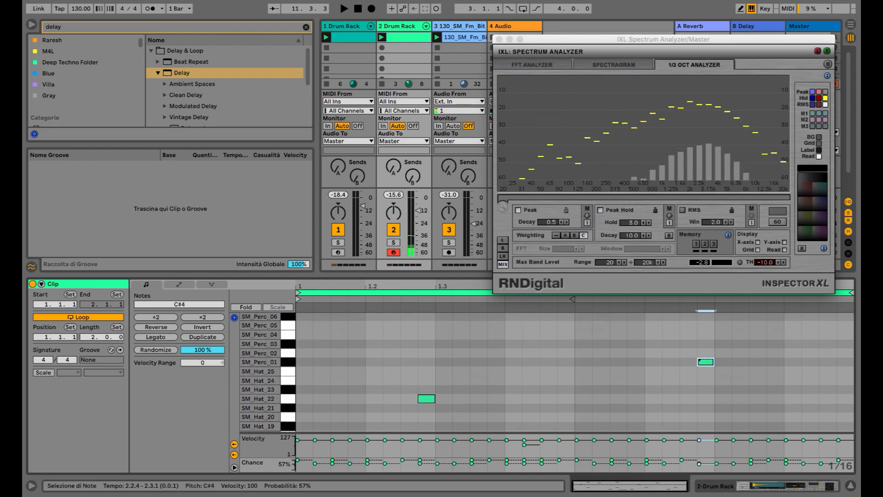
drag(699, 460, 699, 467)
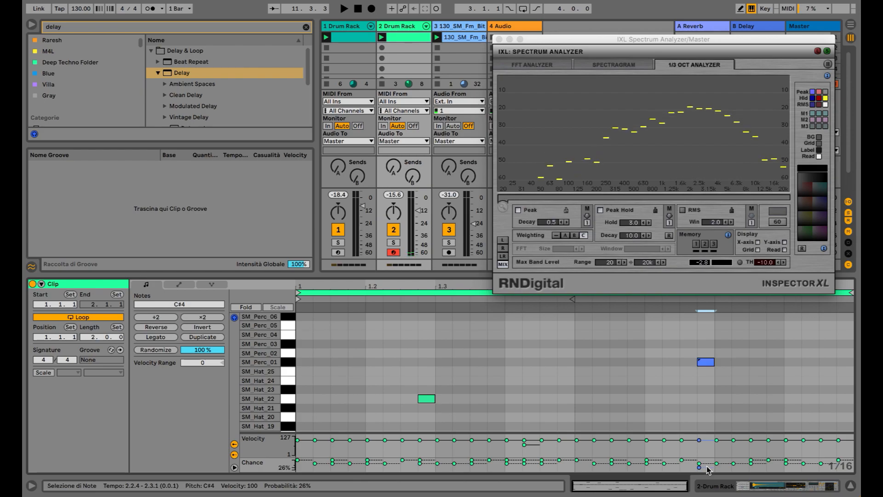
Return to the second track's devices and group the SM_Perc_01 Simpler into an Instrument Rack
click(748, 484)
right_click(334, 426)
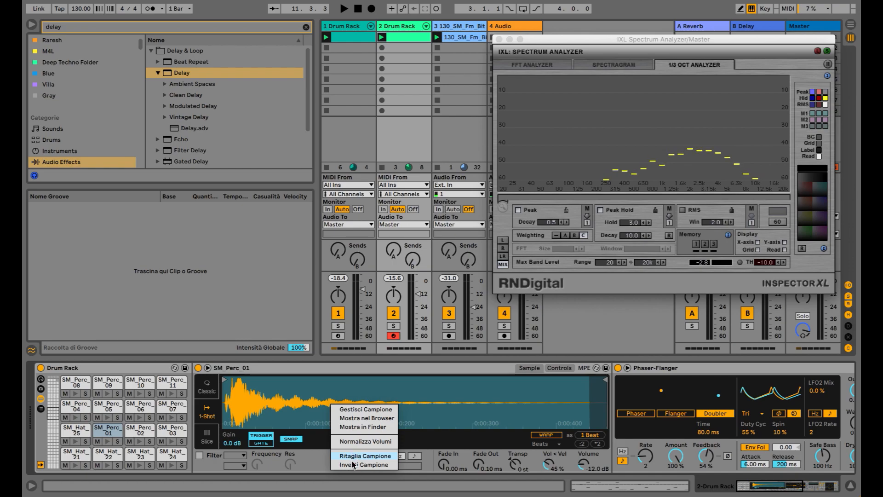
click(264, 369)
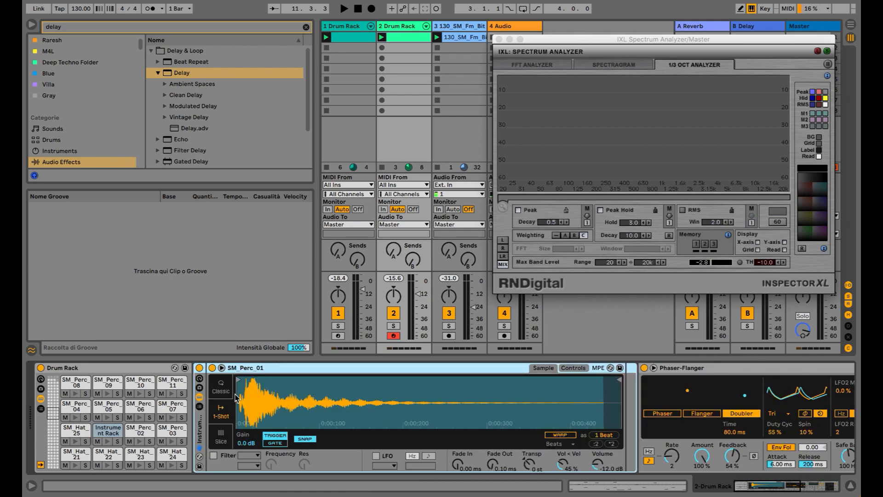
Duplicate the SM_Perc_01 chain inside the Instrument Rack and reverse the copy's sample
key(ctrl+g)
key(ctrl+d)
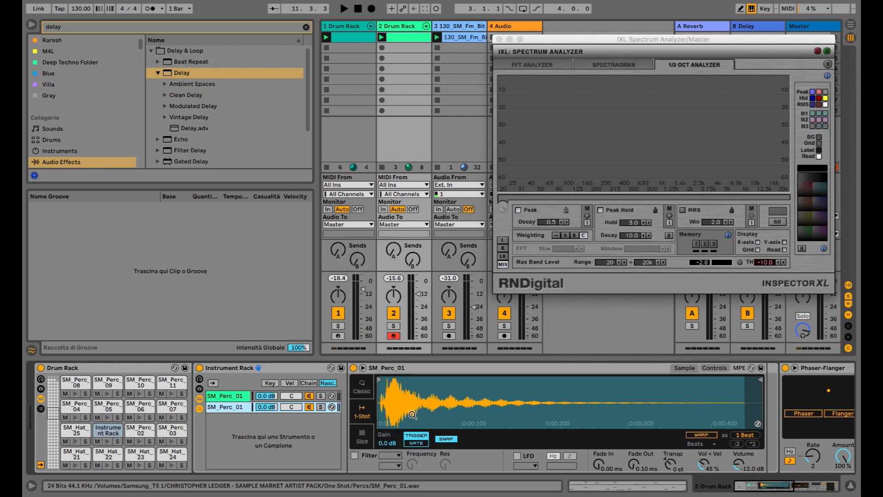
right_click(443, 409)
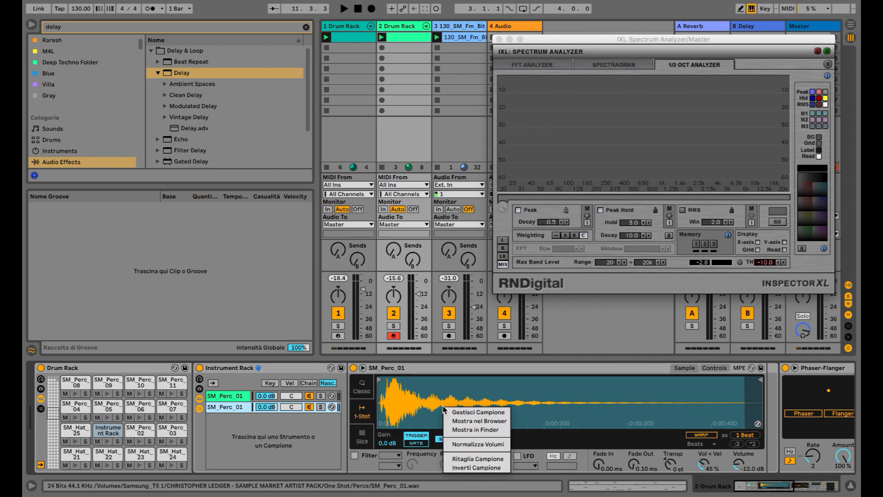
click(468, 467)
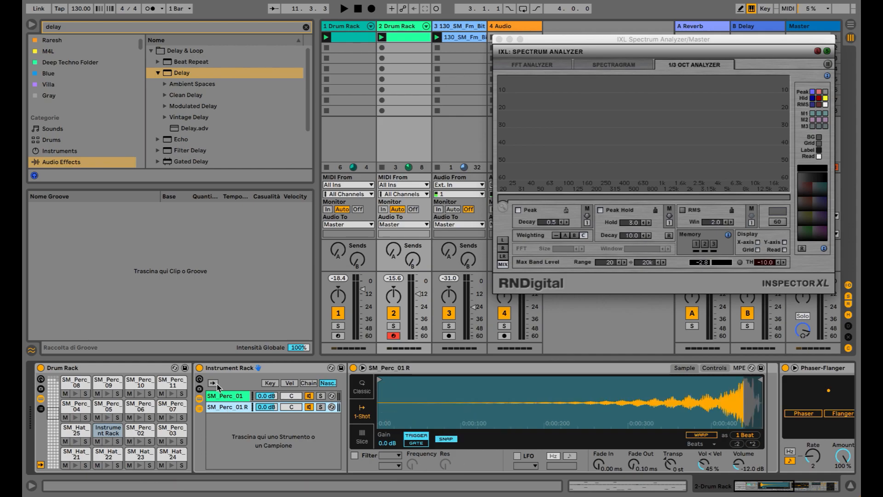
Duplicate the original SM_Perc_01 chain again, turn on Warp in Texture mode for the copy and stretch it by the *2 factor
click(221, 397)
key(ctrl+d)
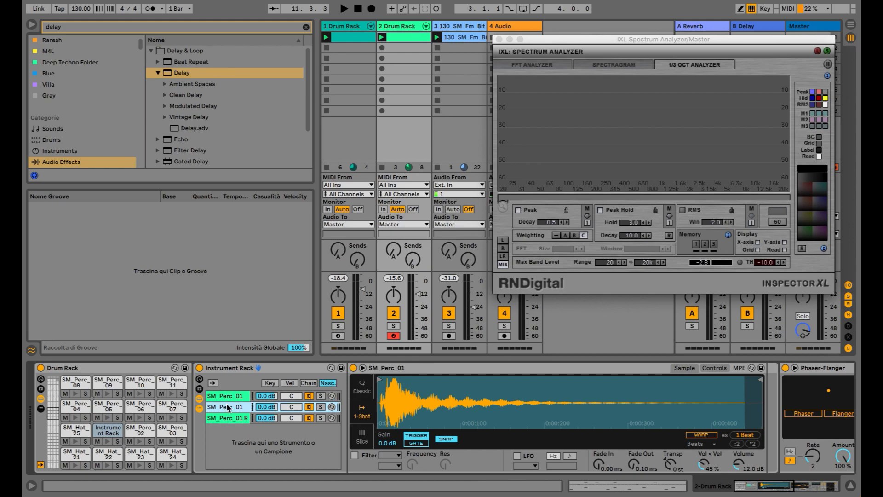
click(700, 435)
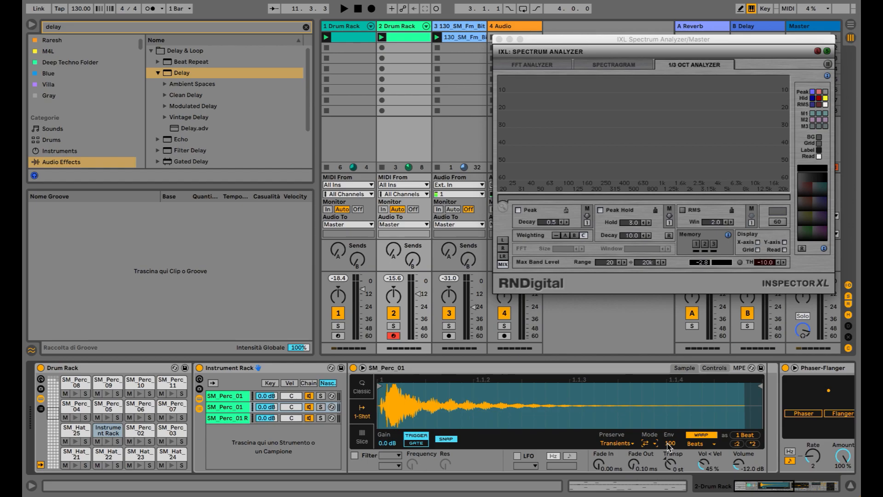
click(694, 444)
click(698, 409)
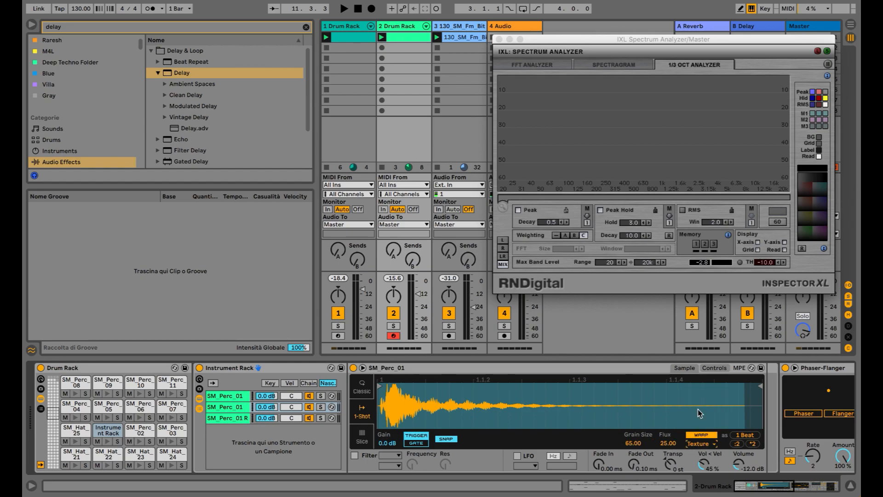
click(752, 444)
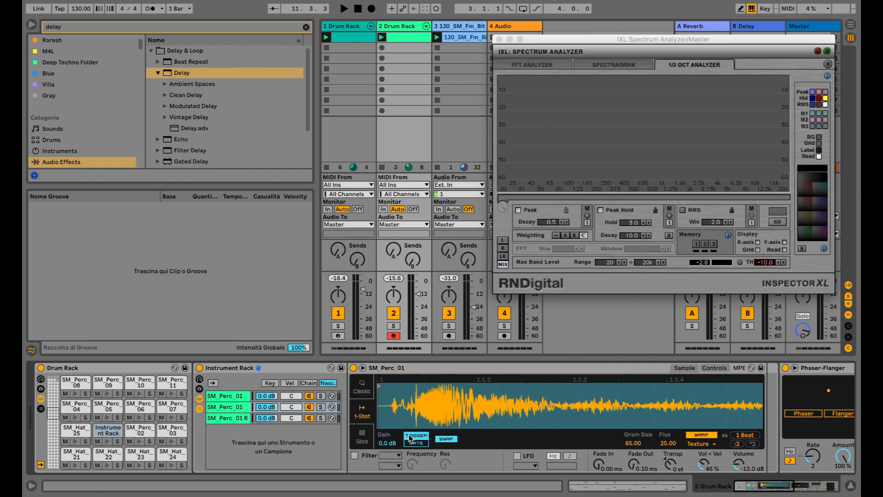
Trim the start and end of the warped copy to about 1.2.3 and set its Fade Out to 70.7 ms
drag(380, 385, 395, 386)
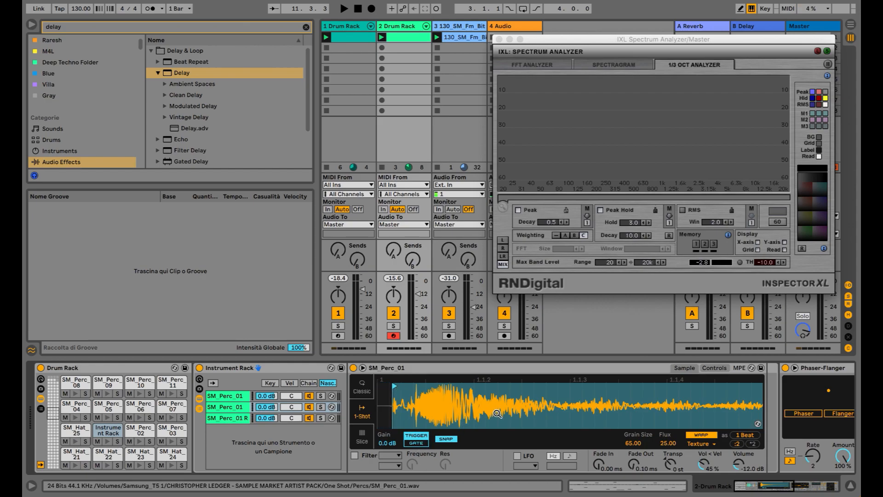
drag(448, 412, 448, 372)
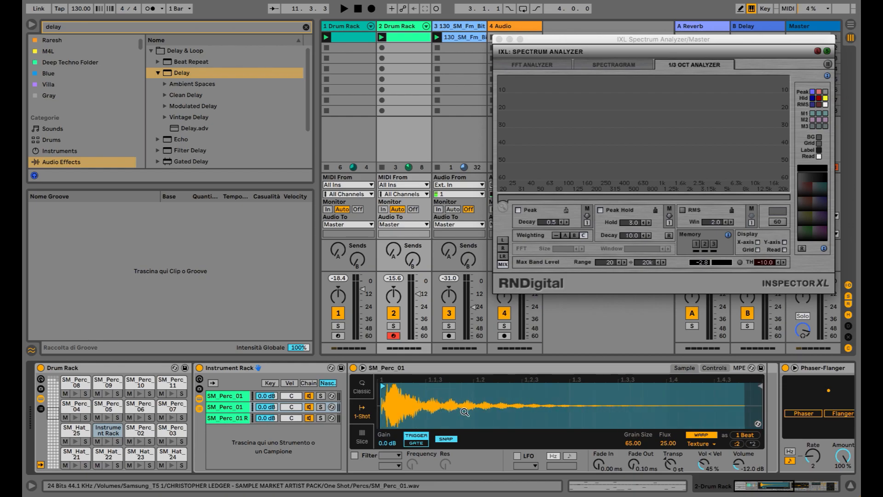
drag(758, 389, 533, 389)
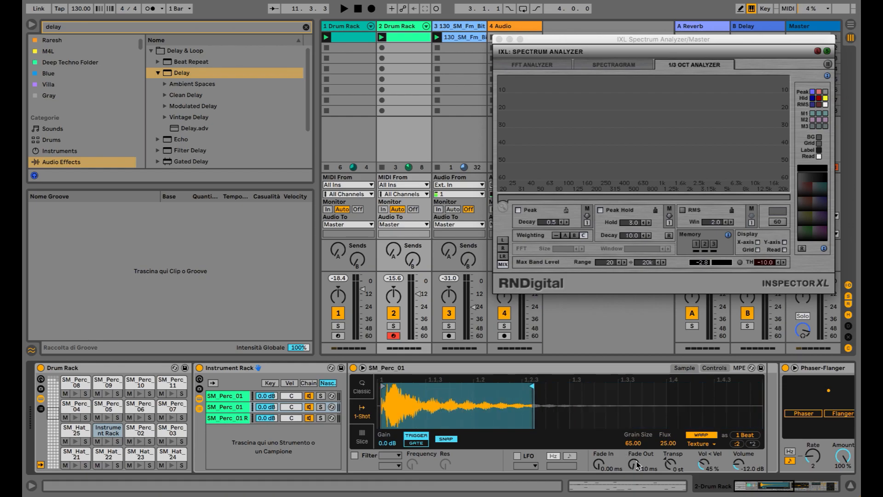
drag(646, 470, 646, 439)
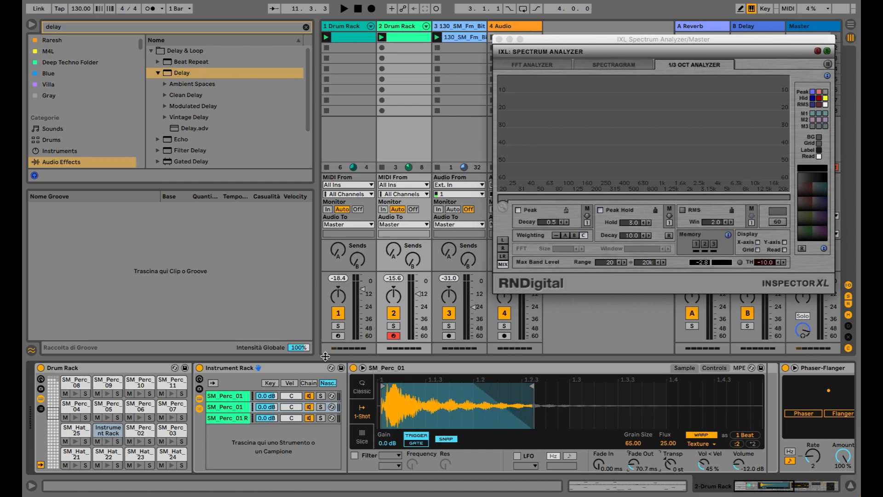
Show the Instrument Rack's chain zones and distribute the three chains evenly across the range 0 to 127
click(308, 383)
click(348, 396)
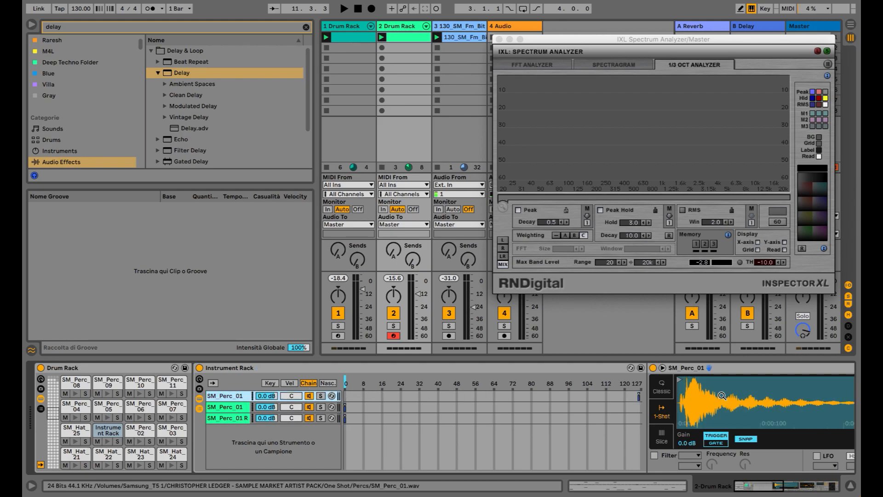
right_click(556, 409)
click(566, 426)
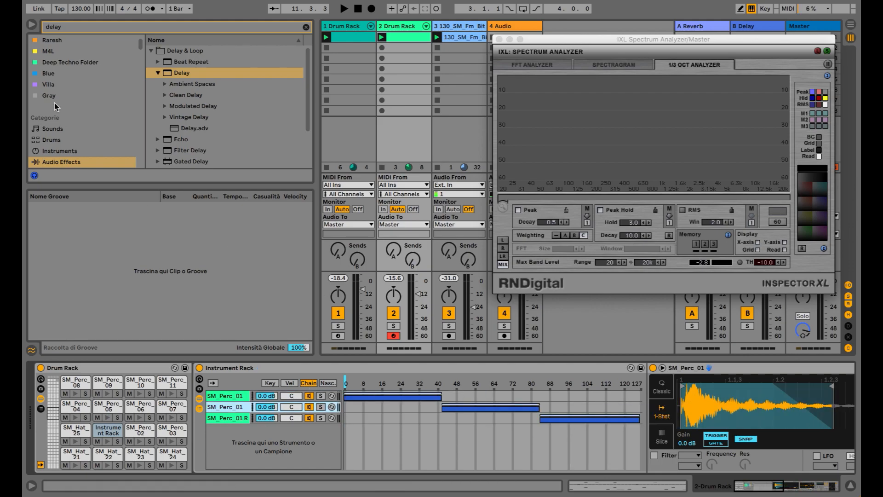
Search the MIDI Effects for "expre" and load Expression Control Random.adv in front of the second track's Drum Rack
scroll(68, 131, down, 2)
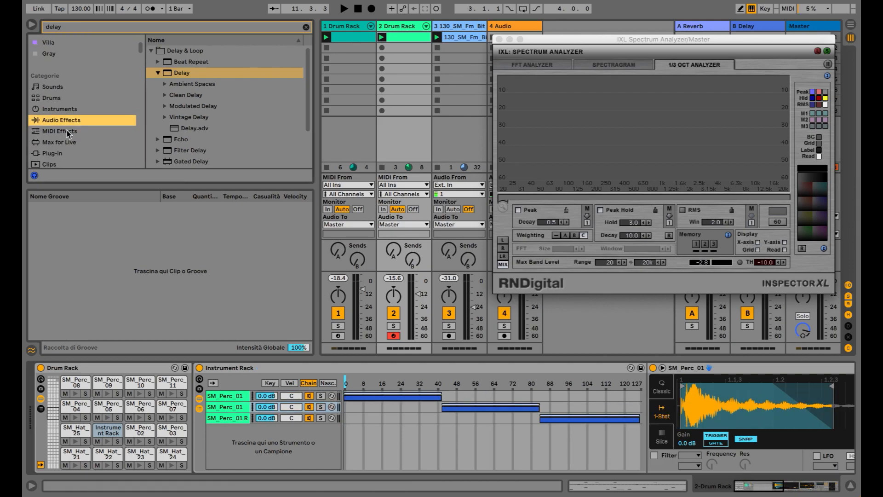
click(305, 27)
text(expre)
click(203, 96)
drag(202, 96, 34, 373)
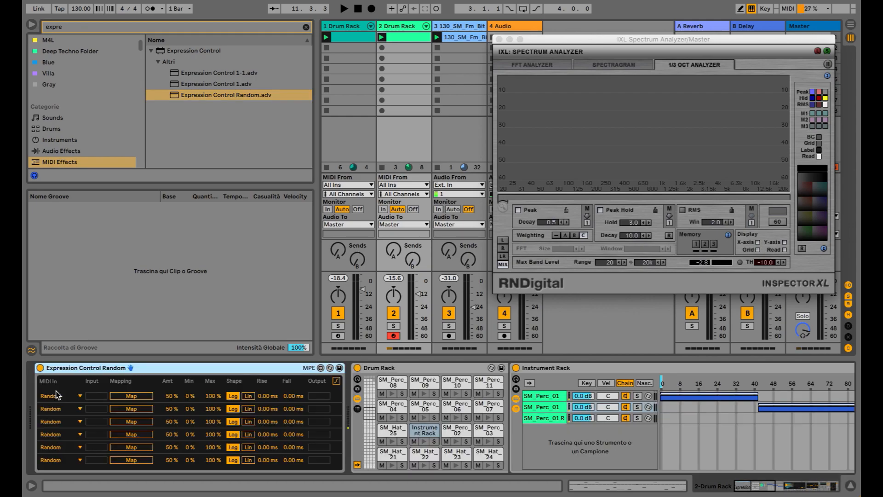
Map the first Random slot of Expression Control to the Instrument Rack's chain selector
click(117, 397)
scroll(117, 397, right, 10)
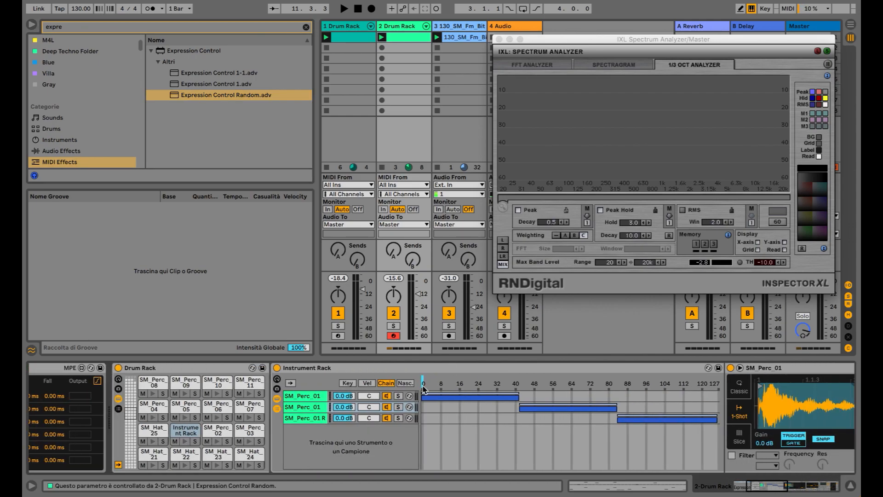
scroll(432, 380, right, 5)
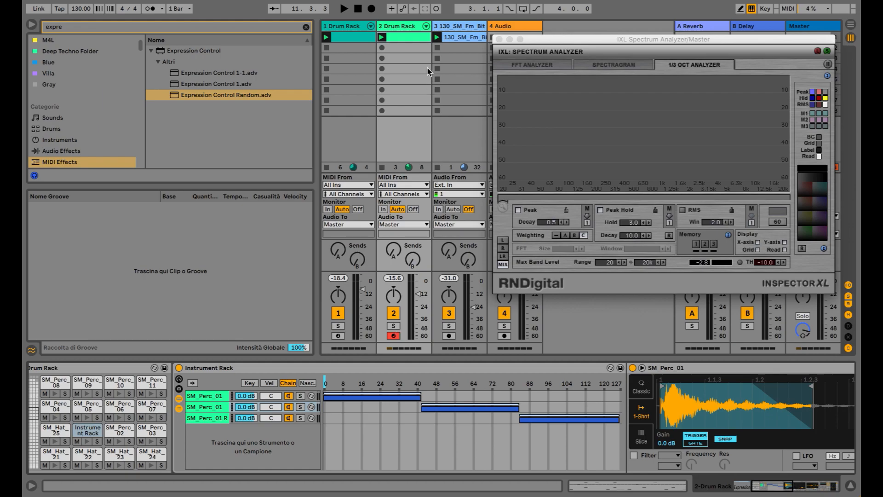
In the second track's clip, set the chance of the Instrument Rack note to 62% and audition the rack
double_click(412, 39)
drag(702, 467, 702, 464)
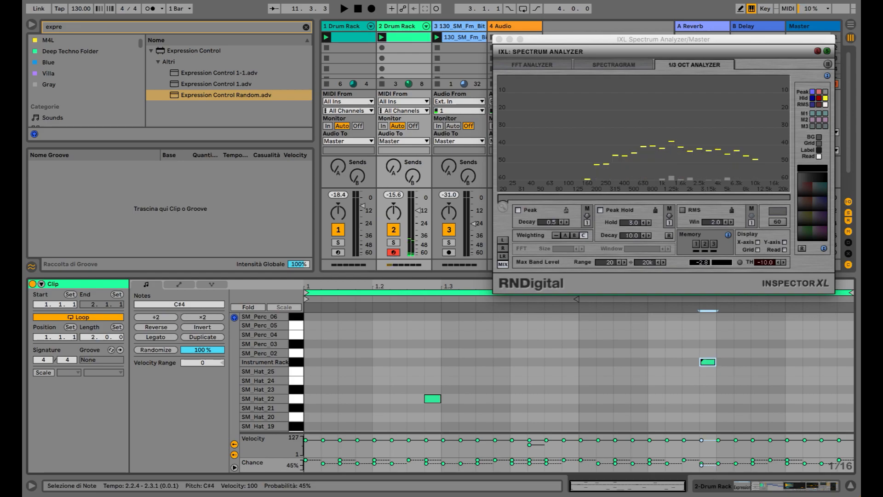
click(296, 363)
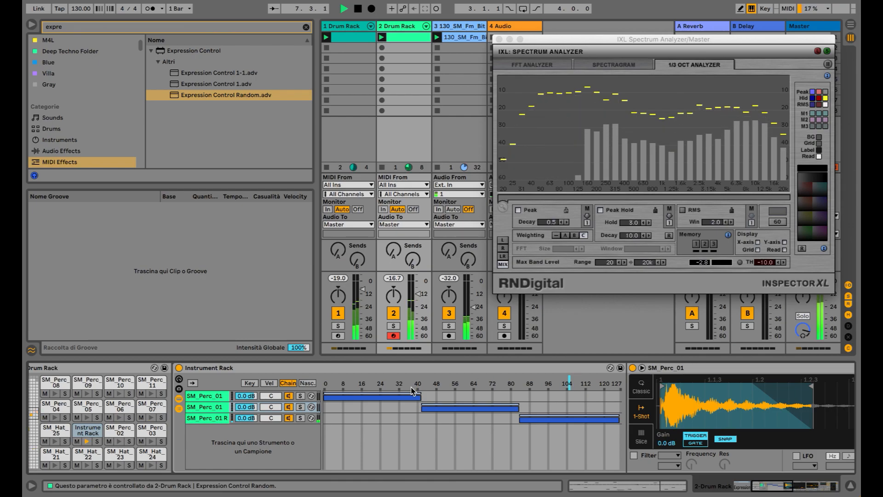
Open the controls of the warped SM_Perc_01 Simpler and set Ran>Pan to 23%
scroll(519, 421, right, 5)
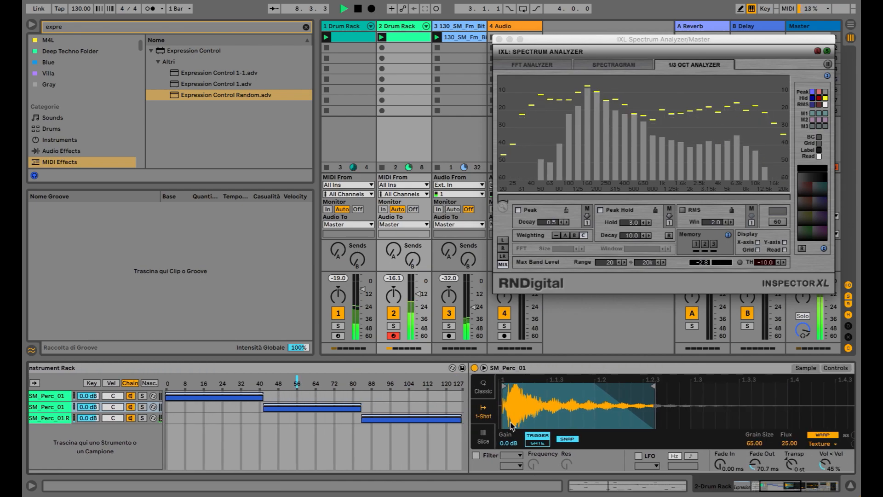
click(762, 369)
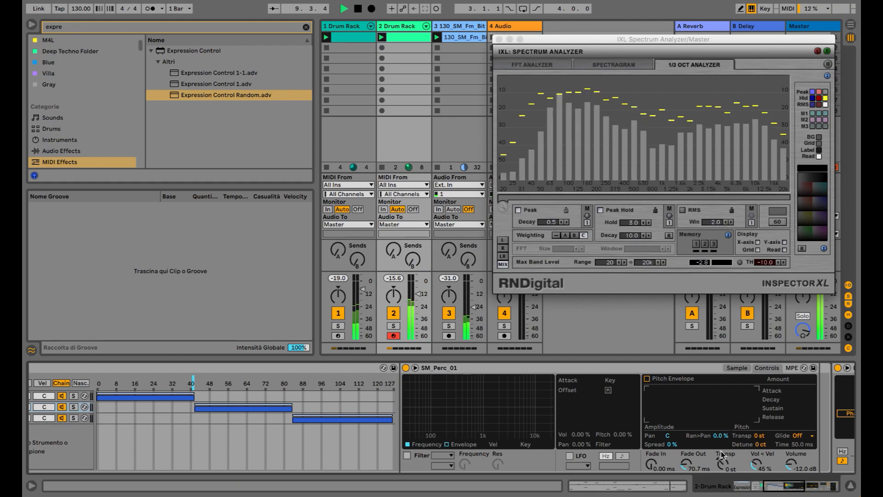
mouse_move(729, 434)
mouse_down()
mouse_move(729, 424)
mouse_move(721, 434)
mouse_up()
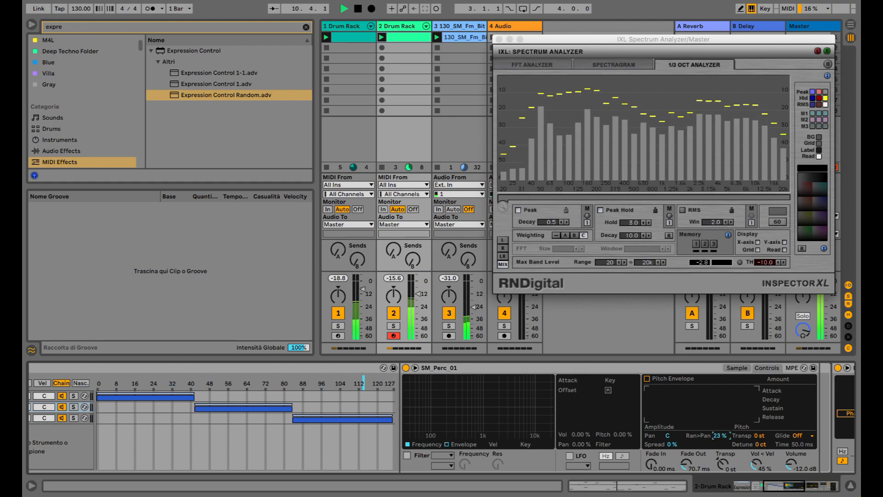
Return to the second track's clip and set the Instrument Rack note's chance in bar 2 to 56%
double_click(396, 42)
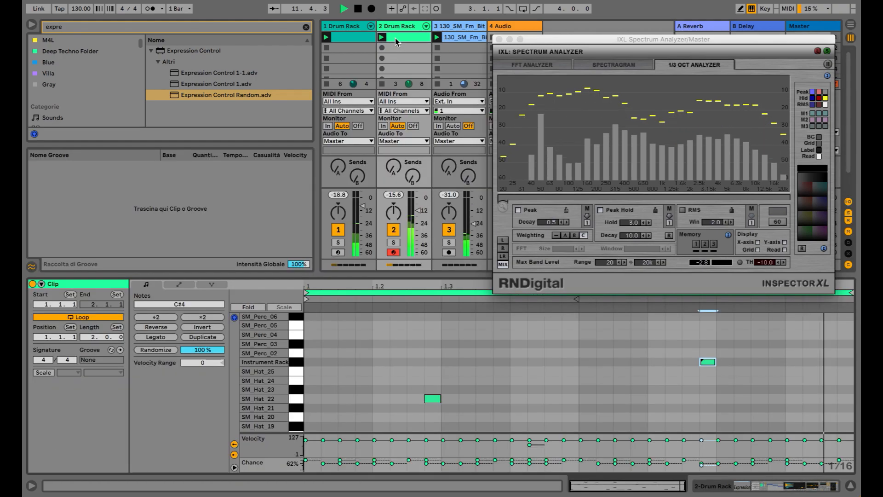
double_click(708, 362)
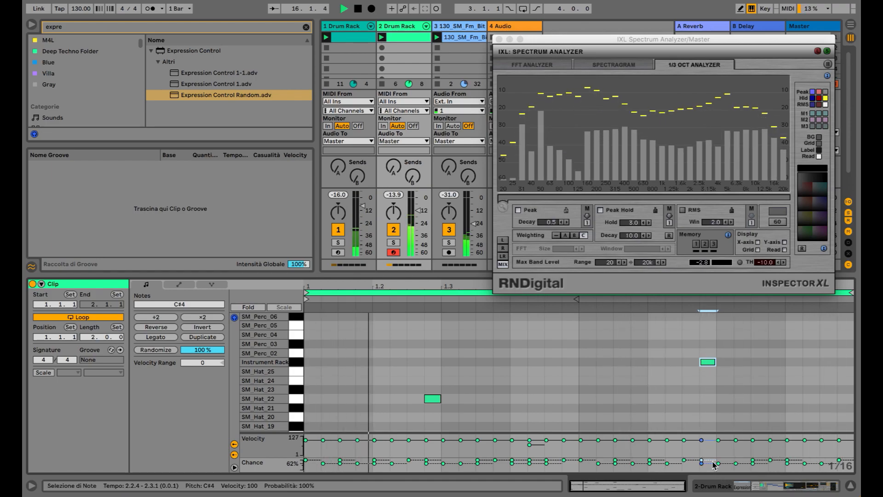
drag(701, 460, 701, 461)
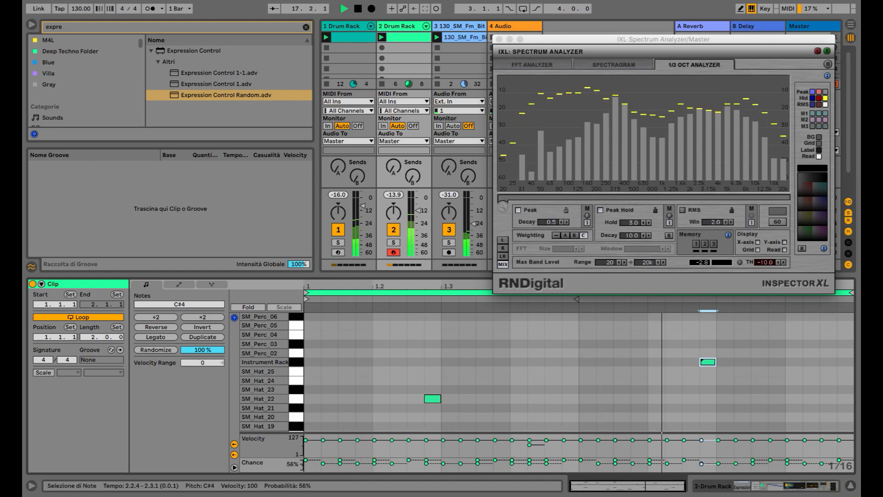
Review the second track's device chain while it plays, close the IXL Spectrum Analyzer window and stop playback
click(794, 484)
scroll(531, 429, right, 10)
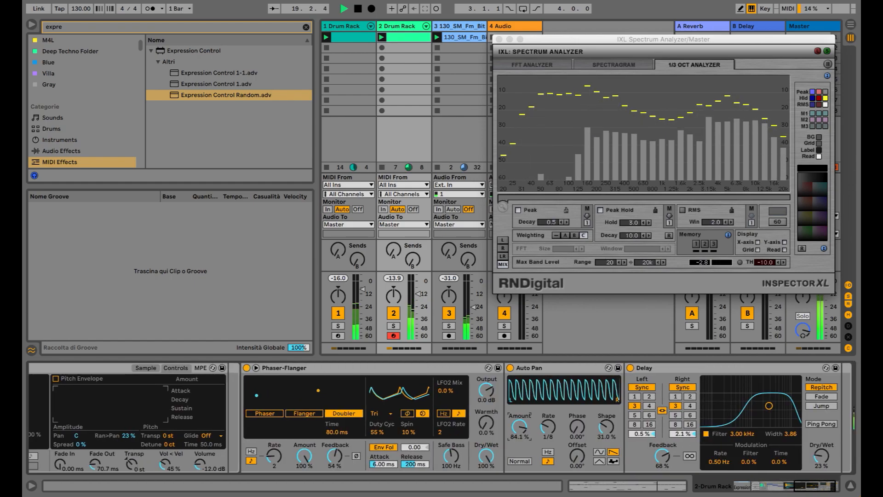
scroll(529, 429, left, 8)
scroll(527, 428, left, 10)
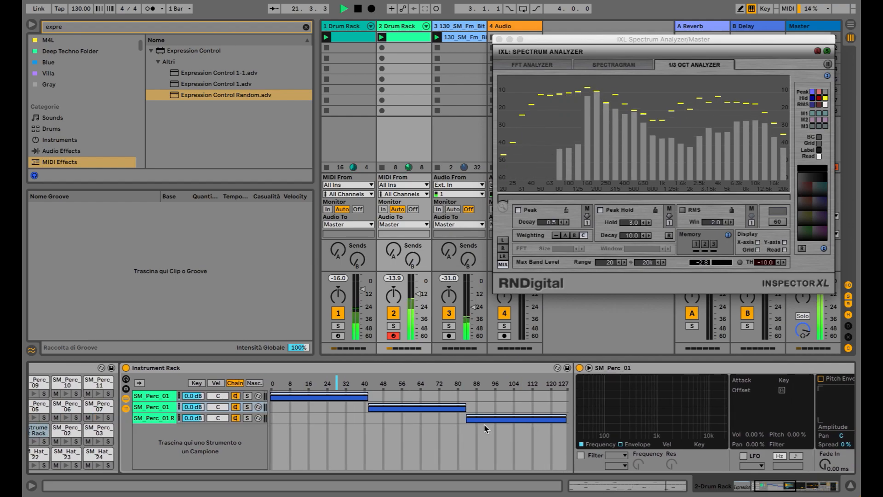
click(499, 39)
key(space)
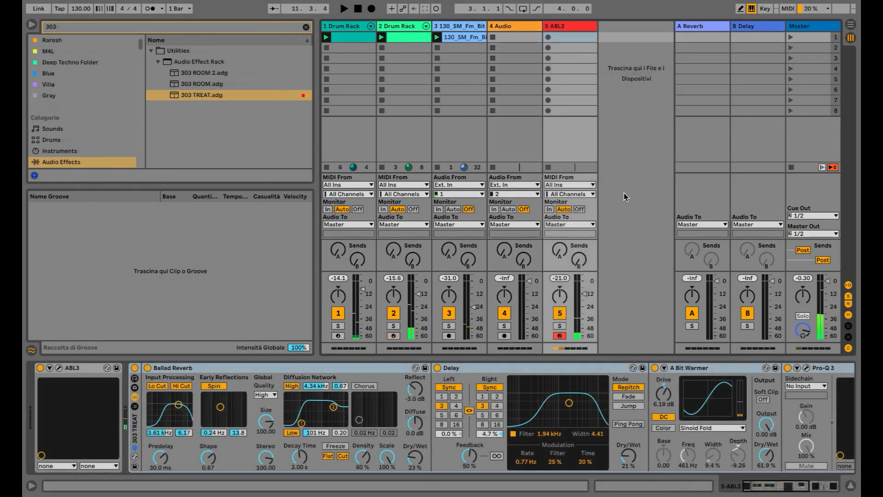
Play the mix with the ABL3 track's volume at -14.5 dB and collapse its 303 TREAT rack
drag(587, 297, 586, 299)
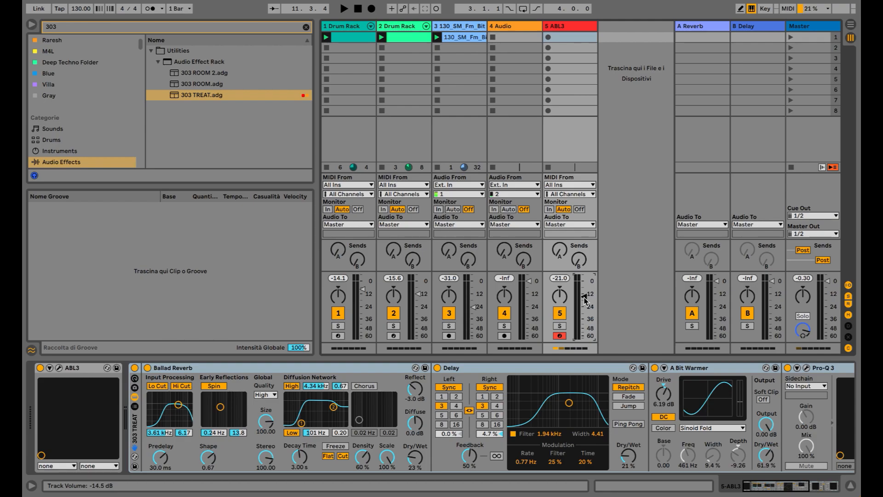
key(space)
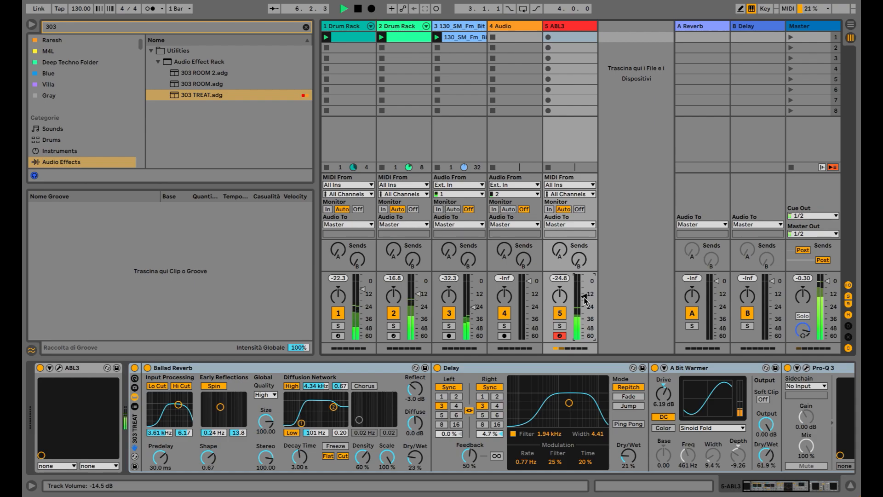
click(133, 433)
double_click(133, 434)
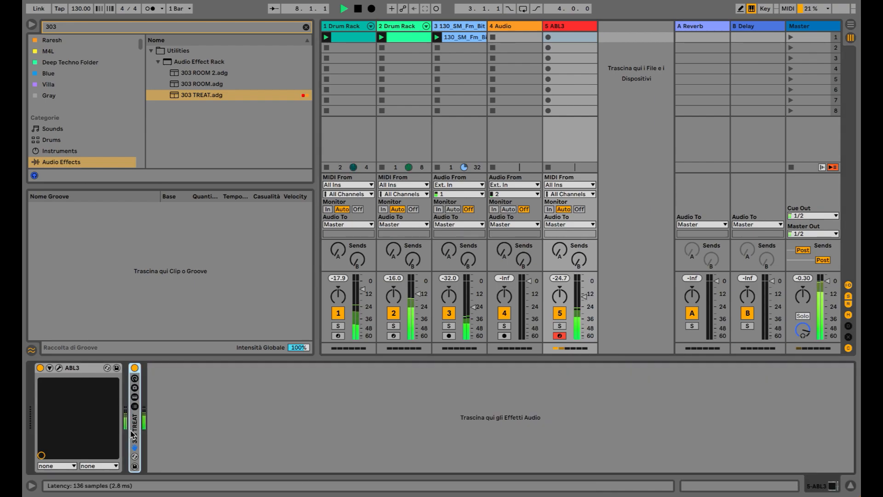
Show ABL3's parameters and set Cutoff to about 0.12, Resonance to 0.23, Envmod to 0.64 and Decay to 0.68 while listening
click(49, 367)
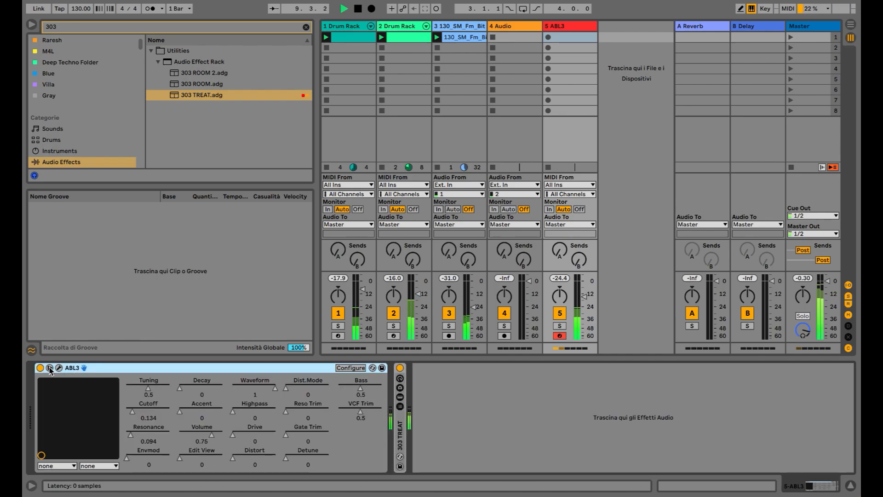
double_click(138, 418)
drag(137, 416, 137, 395)
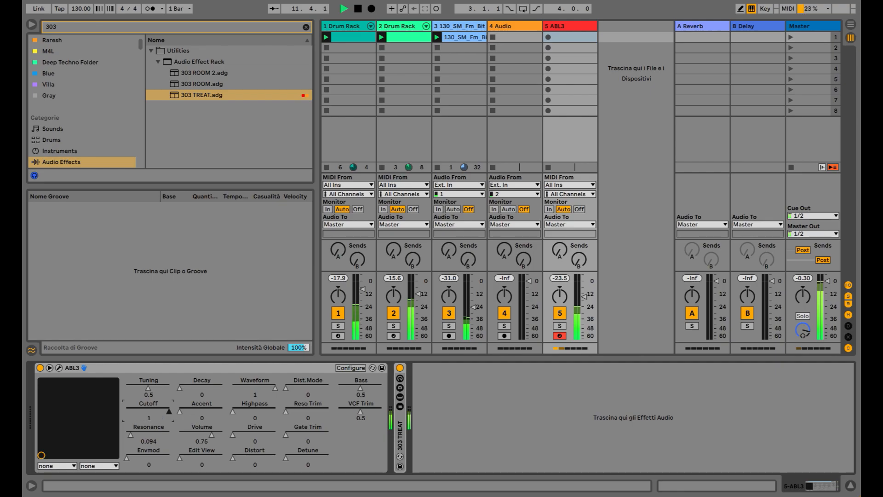
drag(131, 433, 154, 459)
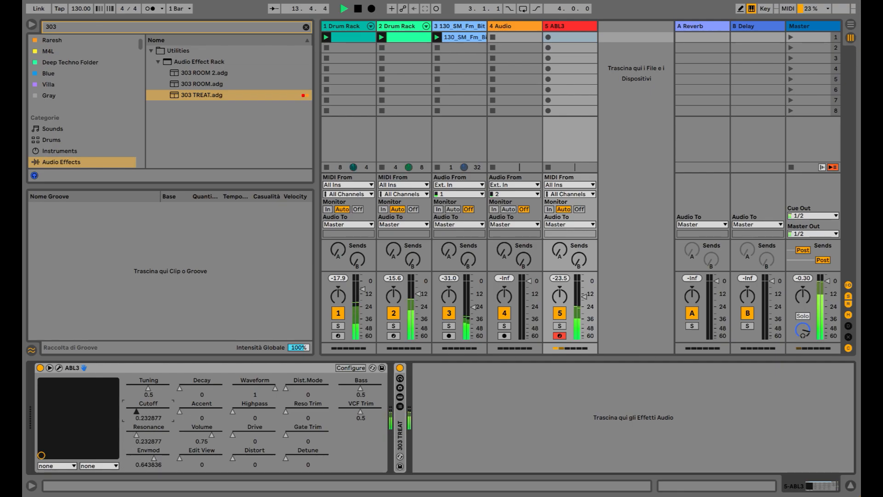
drag(136, 411, 137, 411)
drag(180, 387, 207, 388)
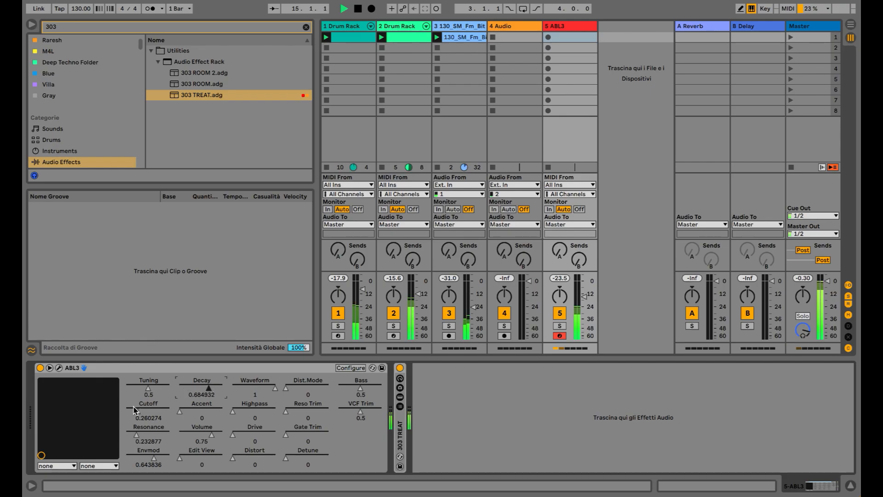
drag(156, 411, 136, 411)
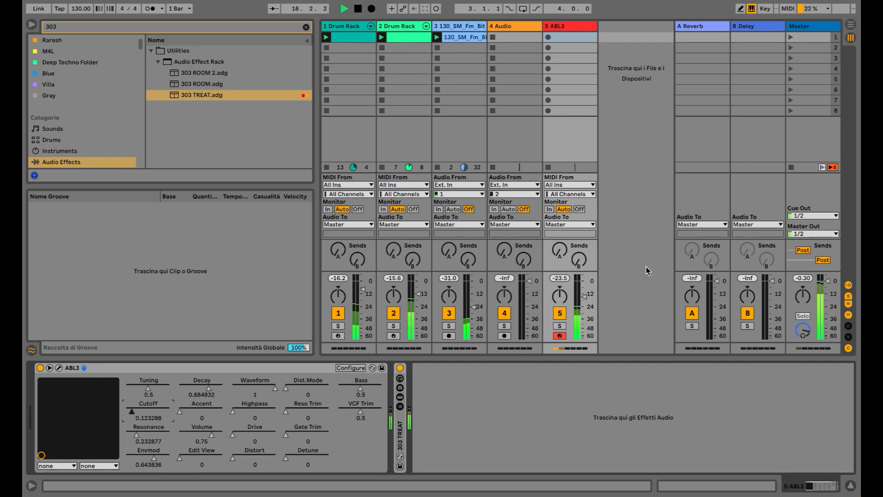
Show the Master track's devices and stop playback
click(805, 146)
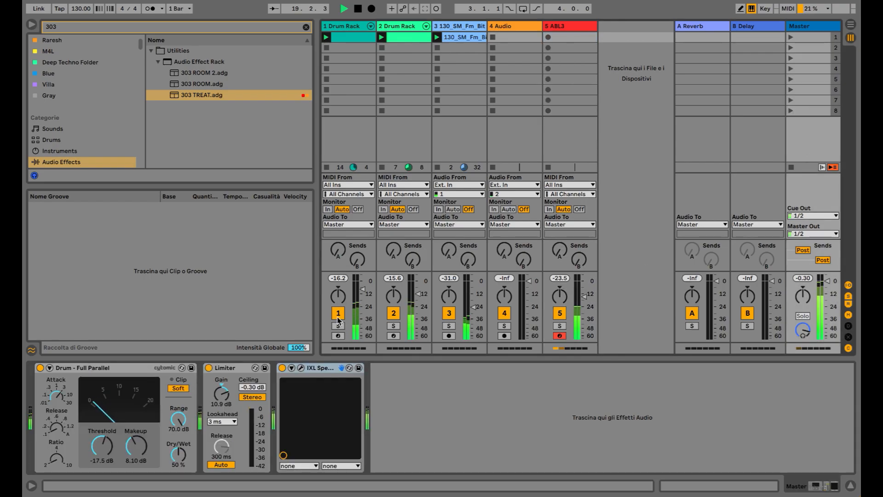
key(space)
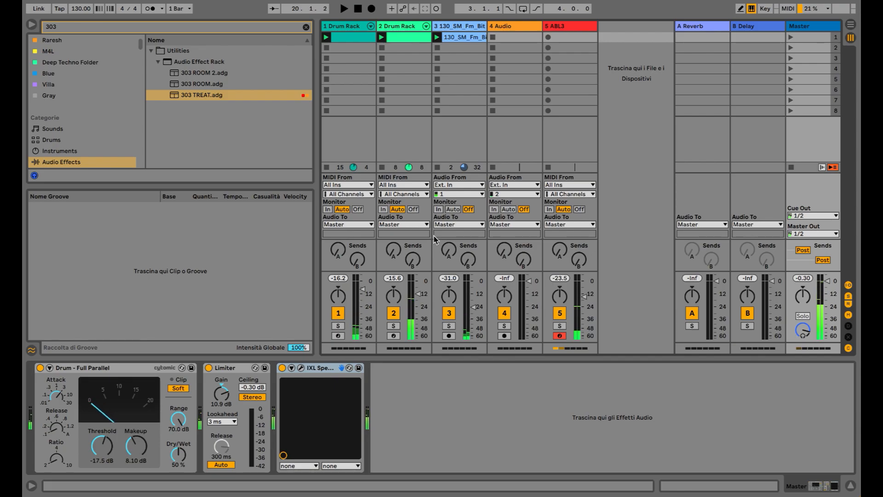